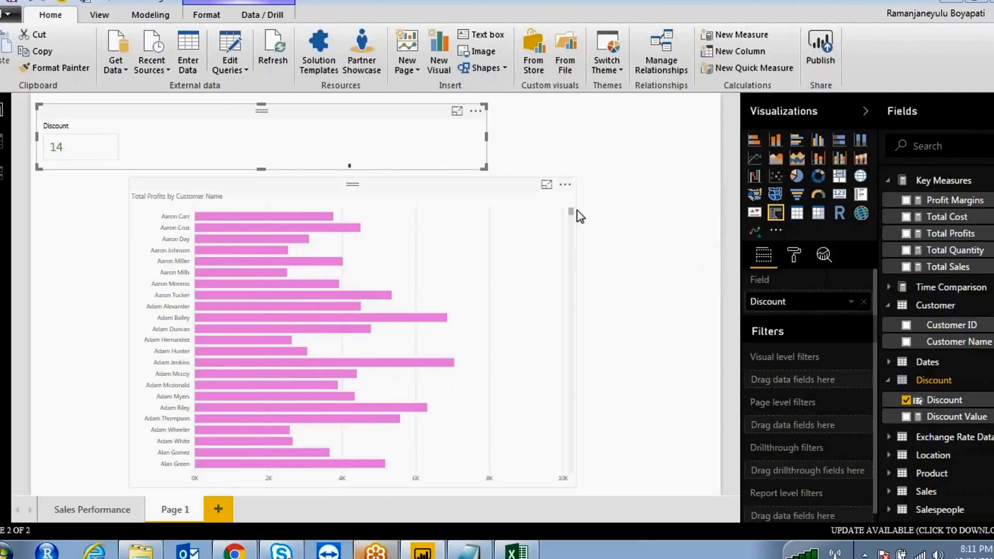
- Deselect the Discount card, switch to the Modeling tab and mark its role features in ink
click(646, 244)
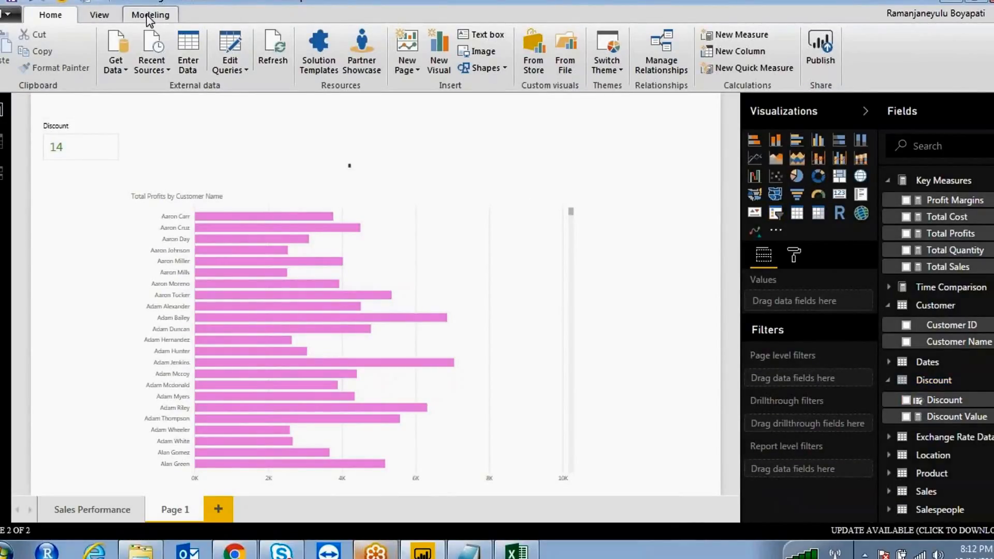
click(108, 17)
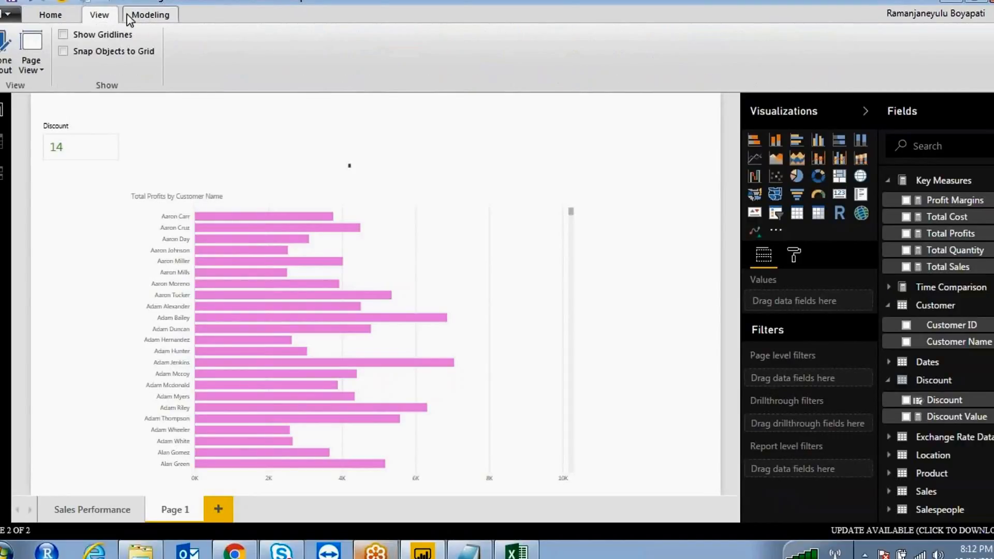
click(144, 15)
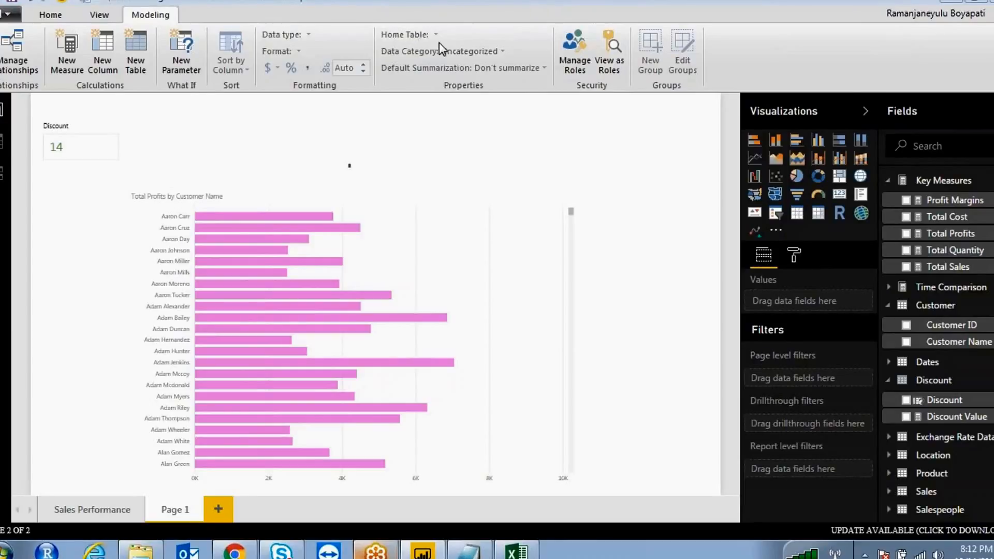
mouse_move(625, 20)
mouse_down()
mouse_move(662, 61)
mouse_move(621, 27)
mouse_up()
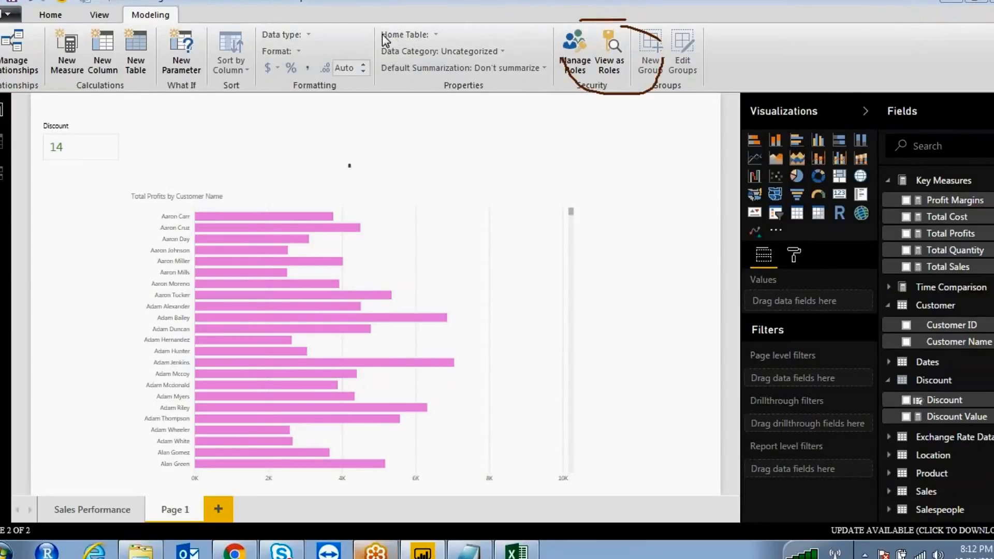
key(Escape)
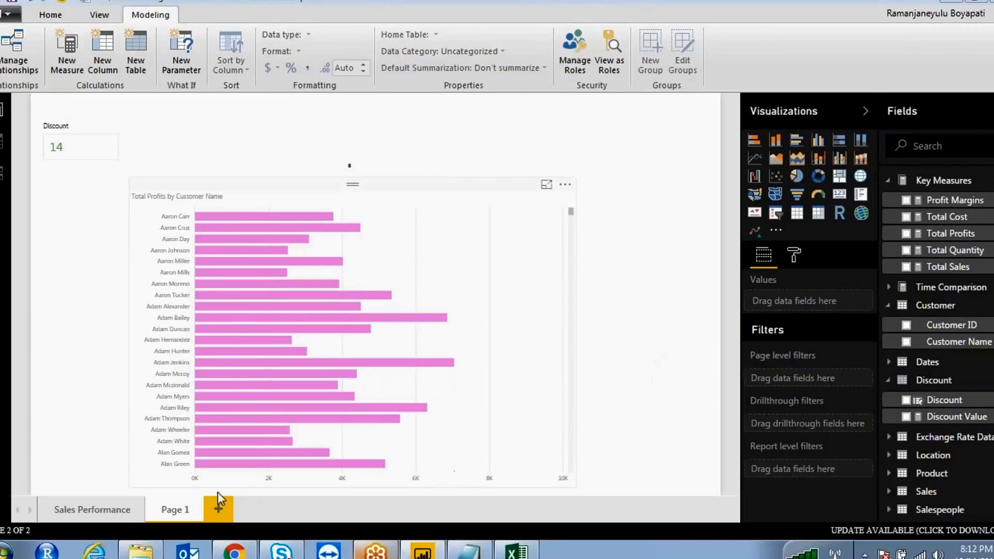
- Delete the Page 1 report page and confirm the deletion
right_click(180, 520)
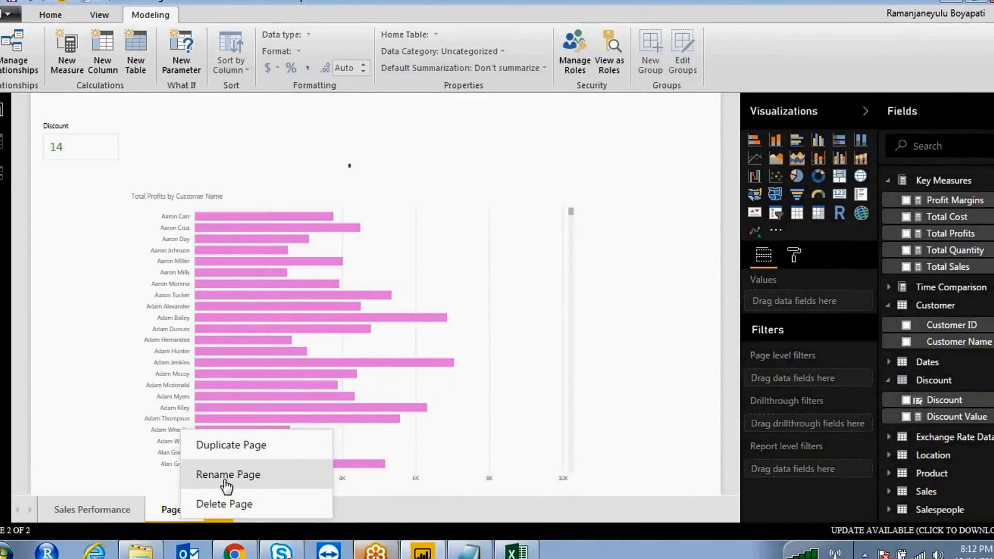
click(236, 504)
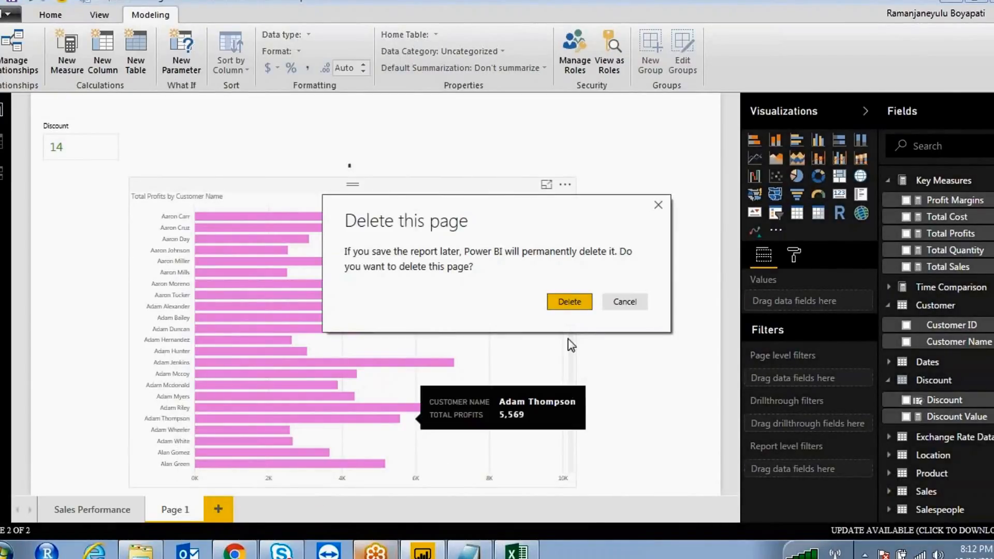
click(571, 303)
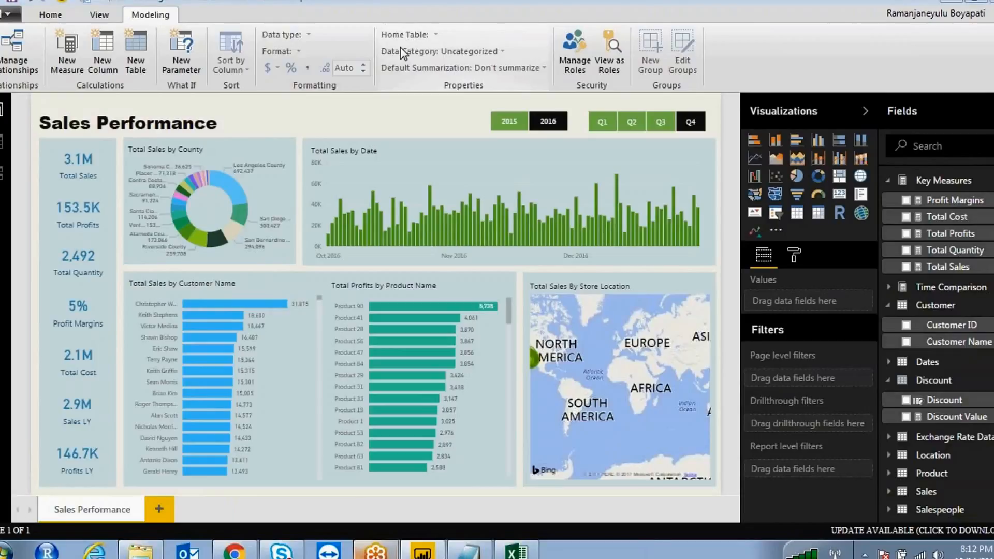
mouse_move(377, 115)
mouse_down()
mouse_move(285, 370)
mouse_move(446, 150)
mouse_move(285, 234)
mouse_up()
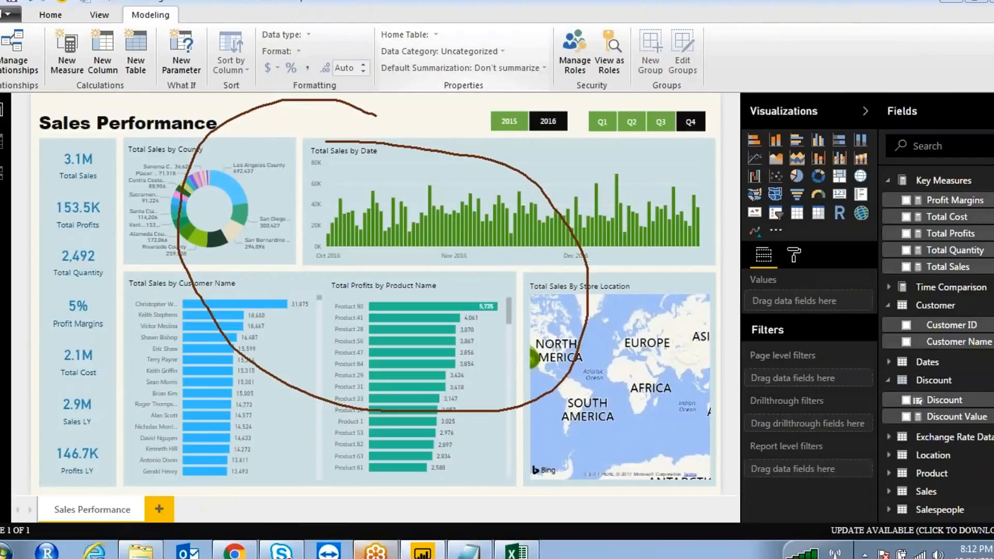
click(511, 33)
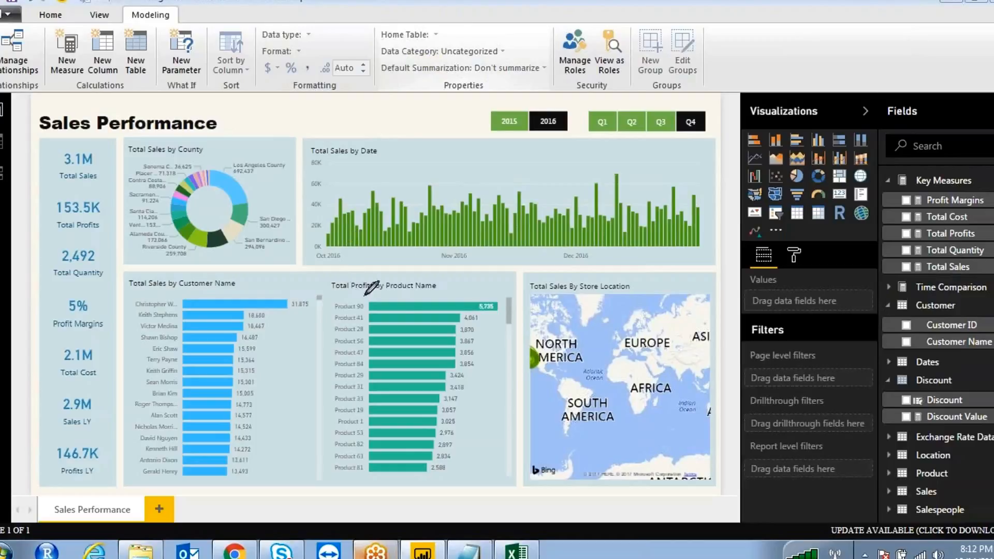
mouse_move(365, 295)
mouse_down()
mouse_move(328, 298)
mouse_move(358, 317)
mouse_up()
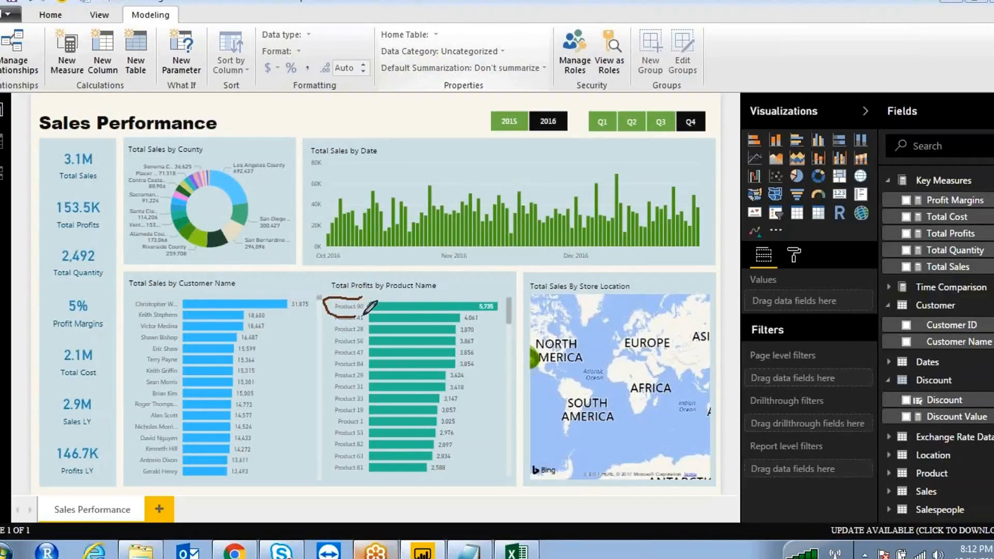
mouse_move(335, 257)
mouse_down()
mouse_move(343, 290)
mouse_move(372, 270)
mouse_up()
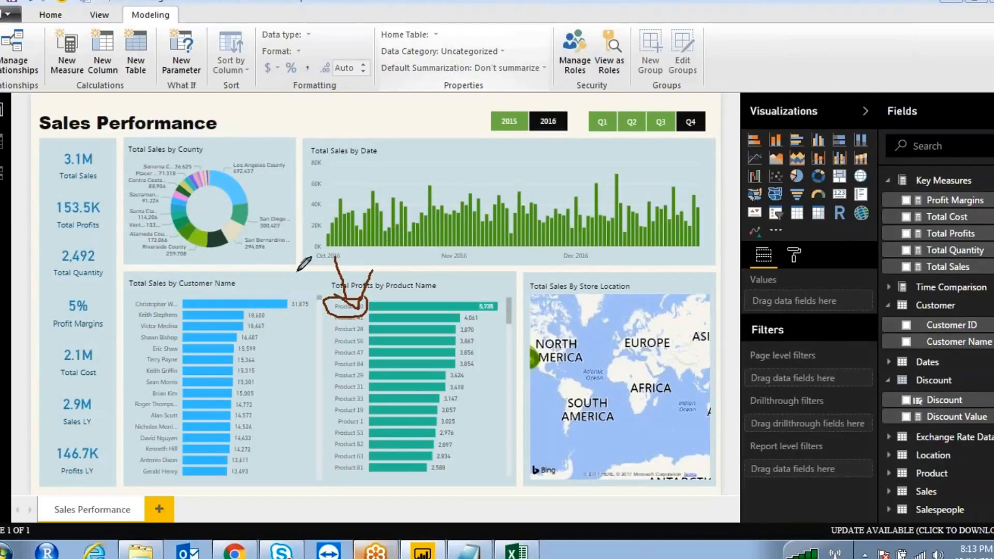
drag(357, 92, 291, 126)
mouse_move(339, 120)
mouse_down()
mouse_move(354, 90)
mouse_move(403, 197)
mouse_up()
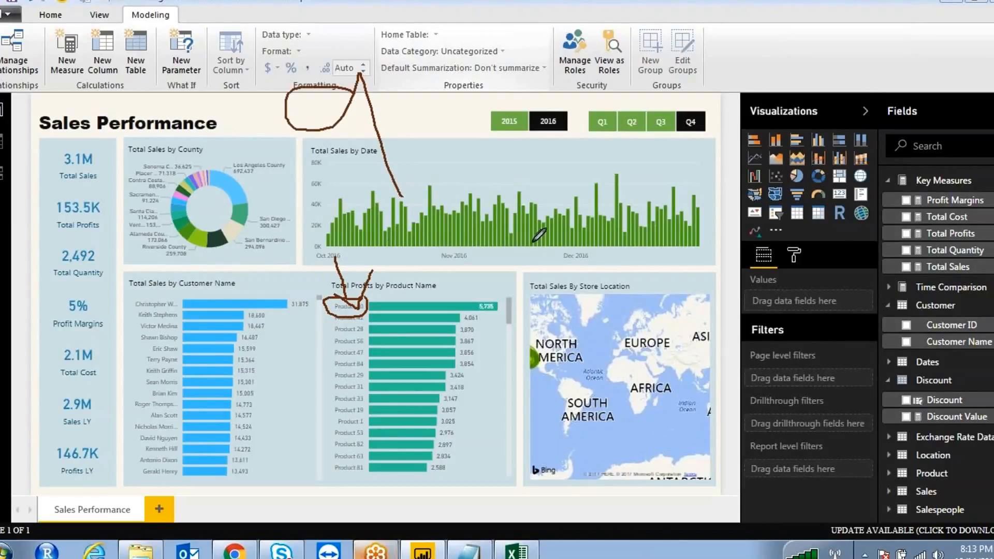
drag(557, 264, 568, 306)
mouse_move(538, 246)
mouse_down()
mouse_move(598, 308)
mouse_move(516, 222)
mouse_up()
mouse_move(414, 47)
mouse_down()
mouse_move(178, 41)
mouse_move(249, 484)
mouse_move(500, 77)
mouse_up()
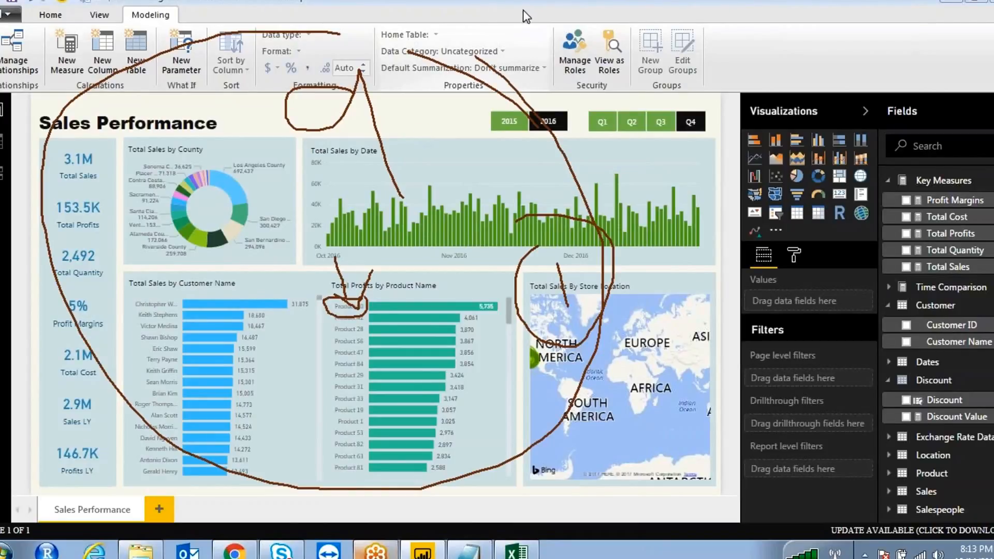
click(514, 42)
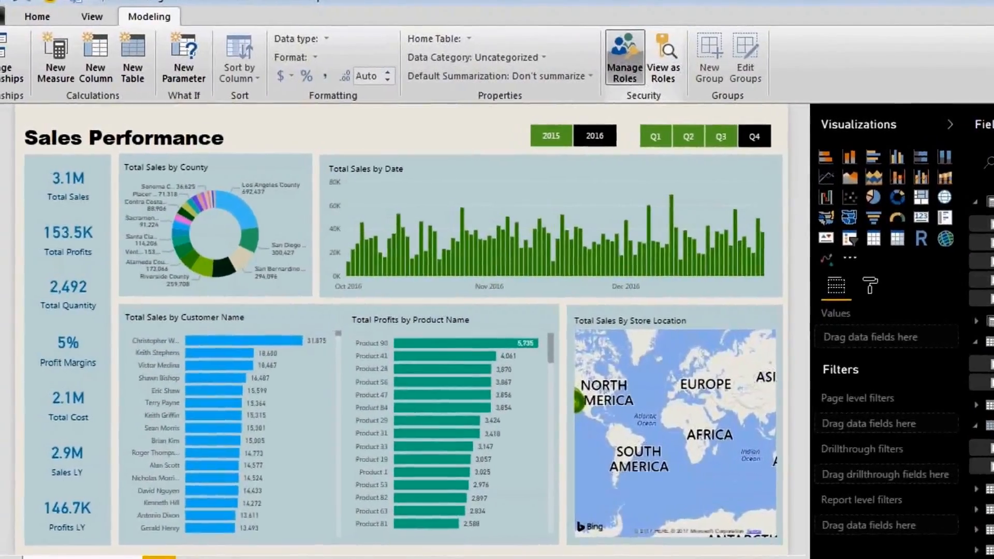
- Delete the existing ProductRole in Manage roles
click(625, 57)
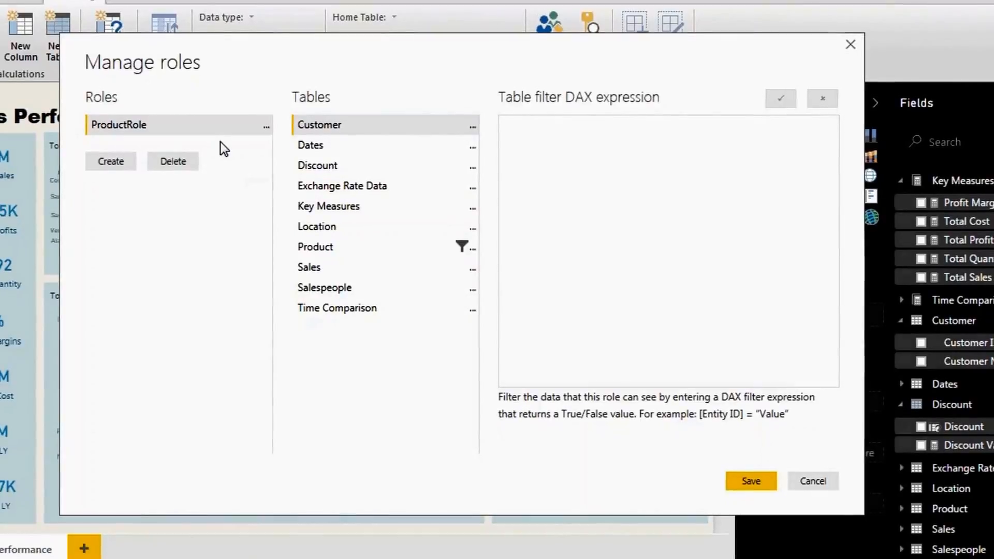
click(267, 126)
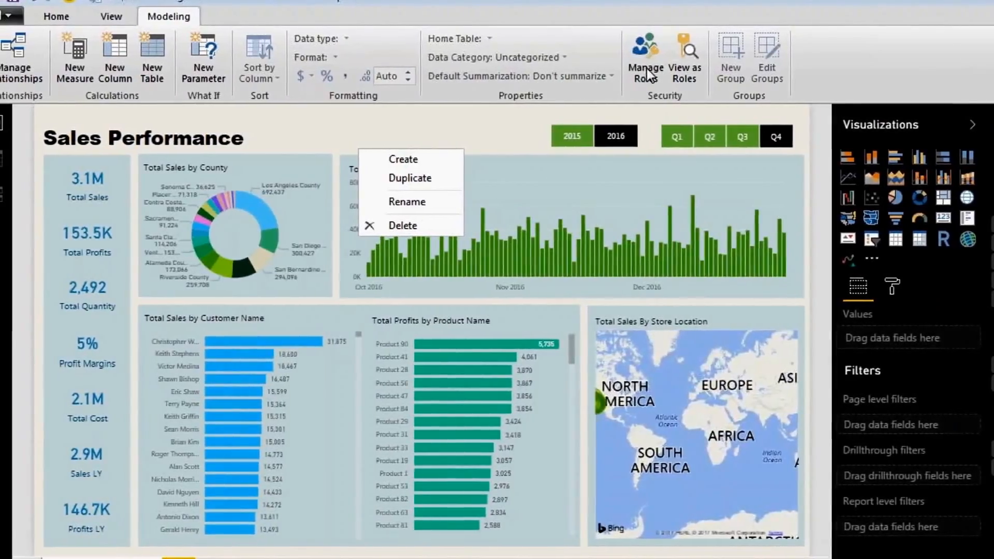
click(647, 70)
click(411, 227)
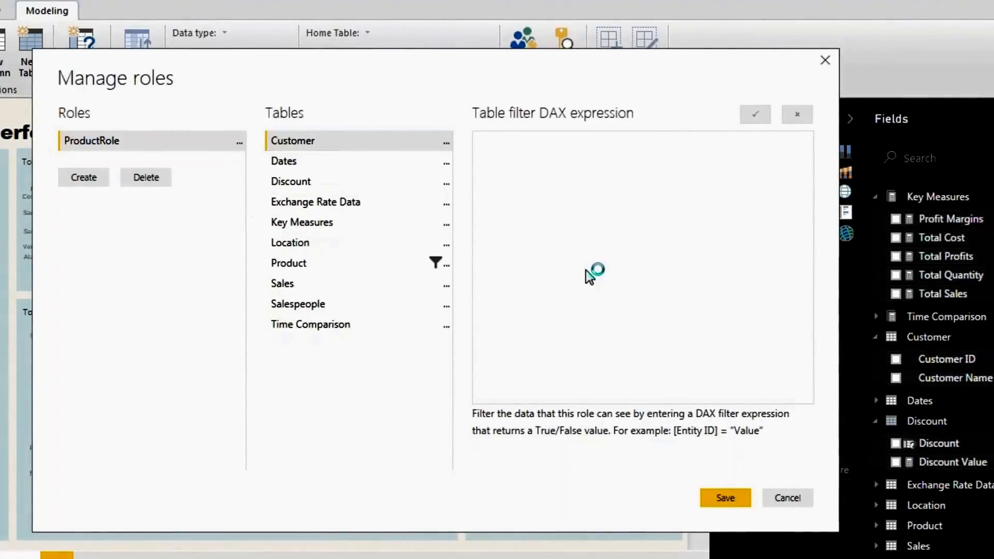
click(517, 325)
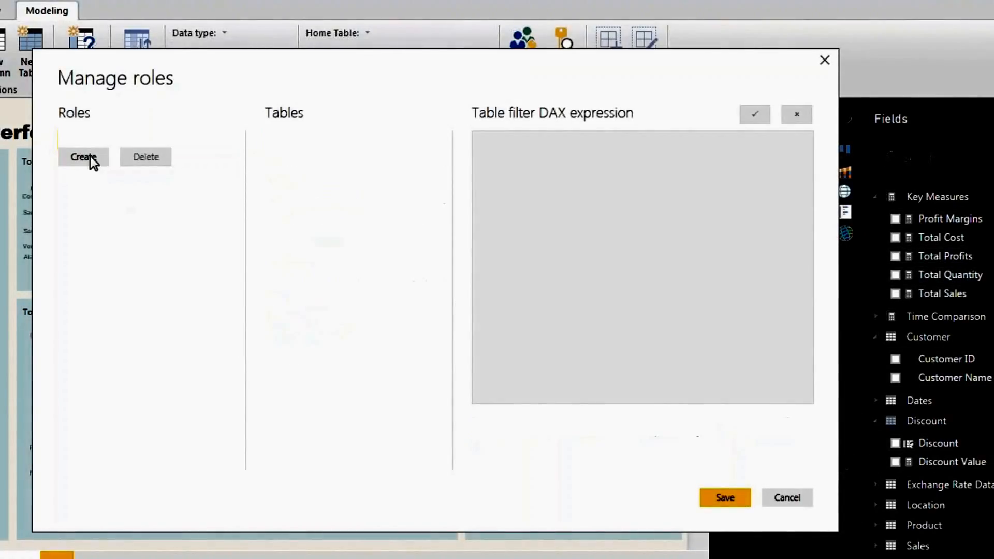
- Create a role named Product90RoleView and bring up filter options for its Product table
click(86, 157)
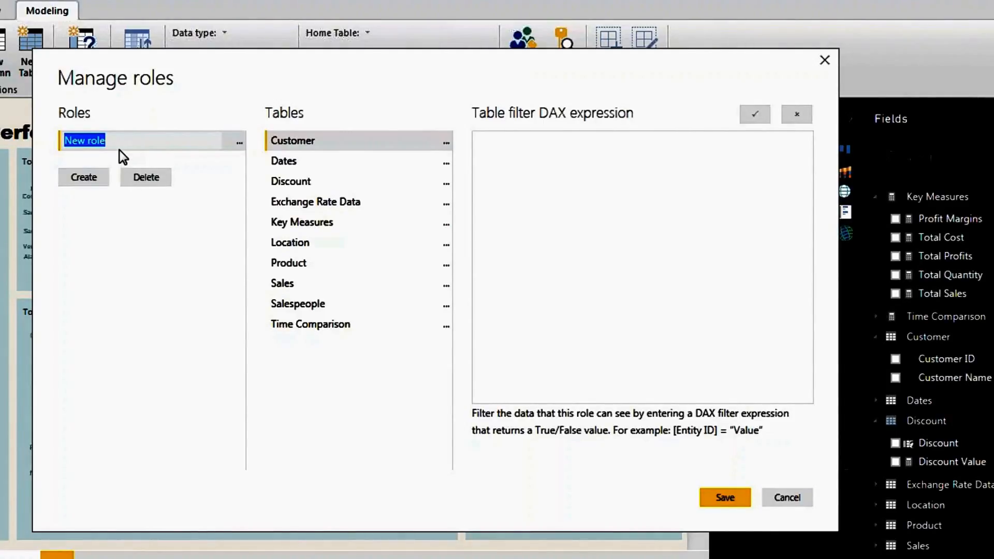
text(Product90R)
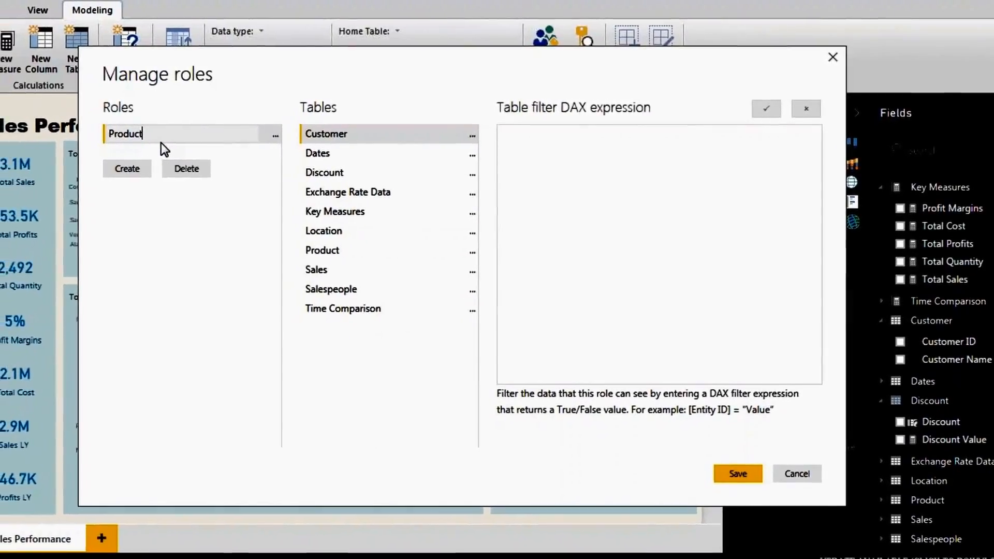
text(oleView)
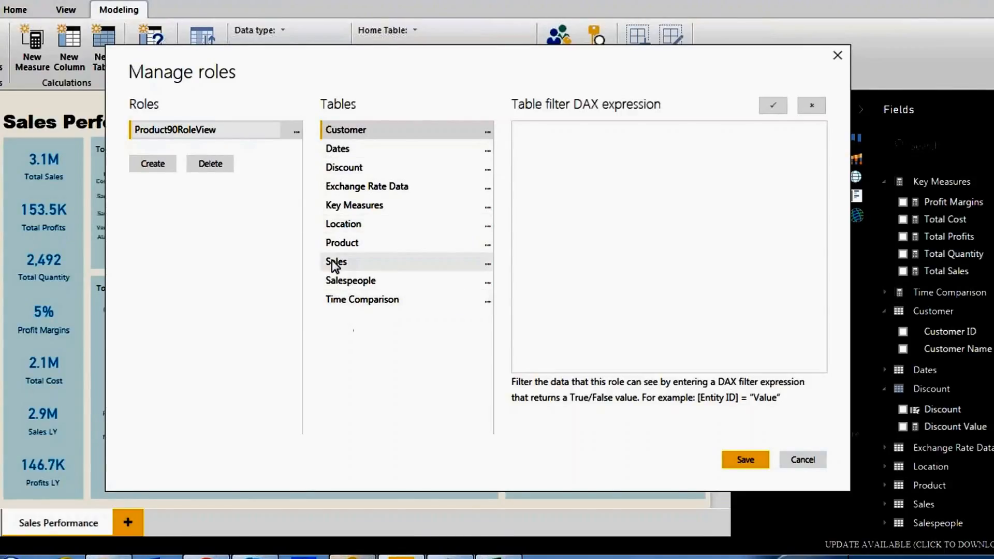
click(348, 244)
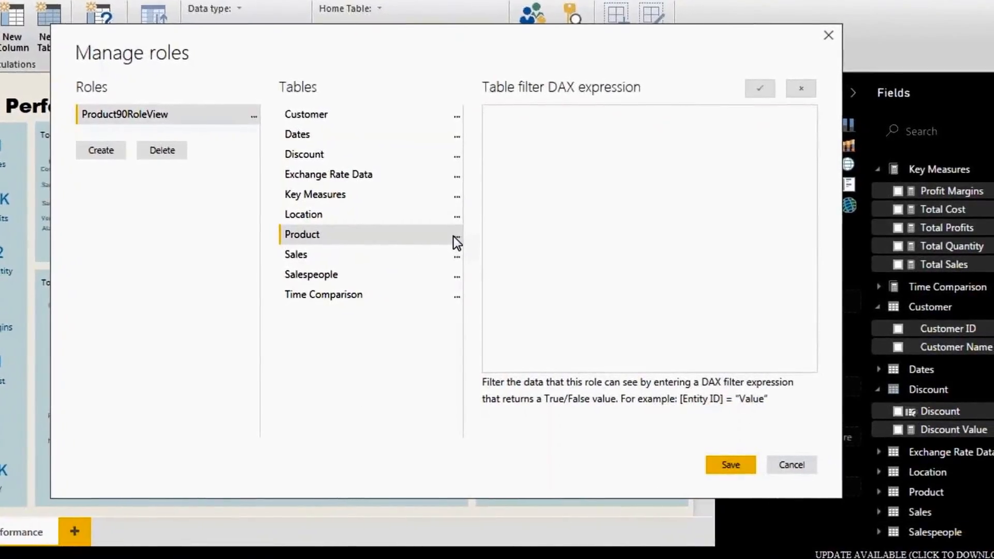
click(456, 236)
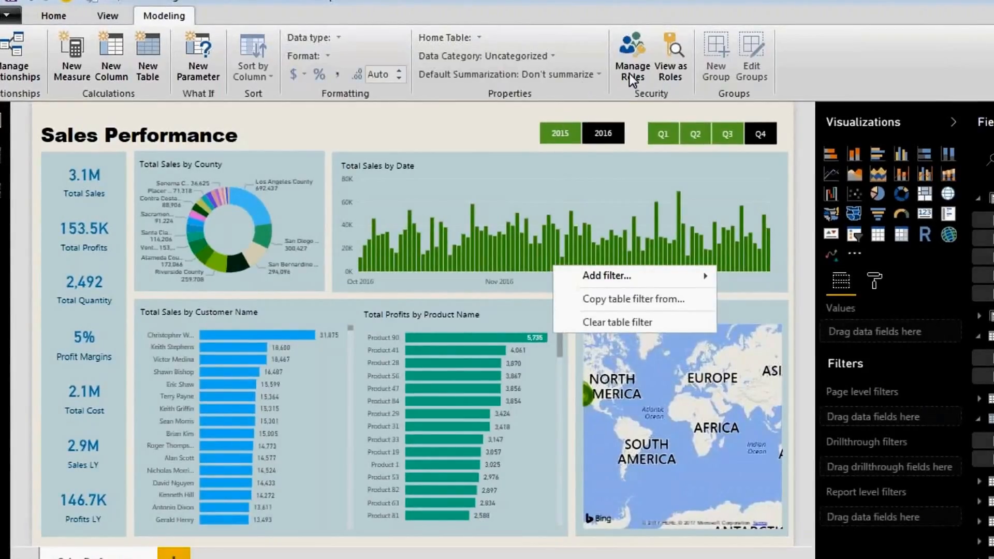
- Filter the Product table on Product Name and clear the placeholder filter value
mouse_move(712, 274)
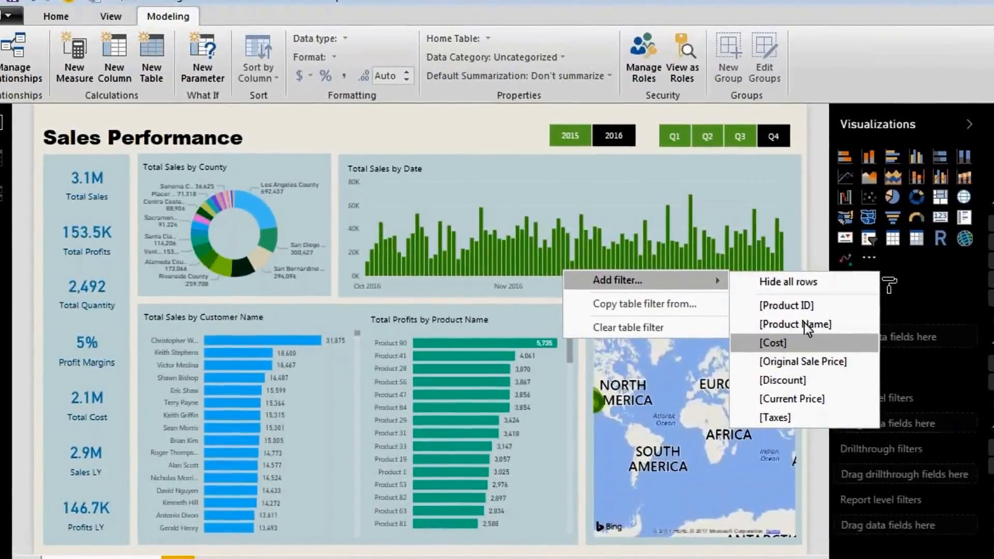
click(807, 326)
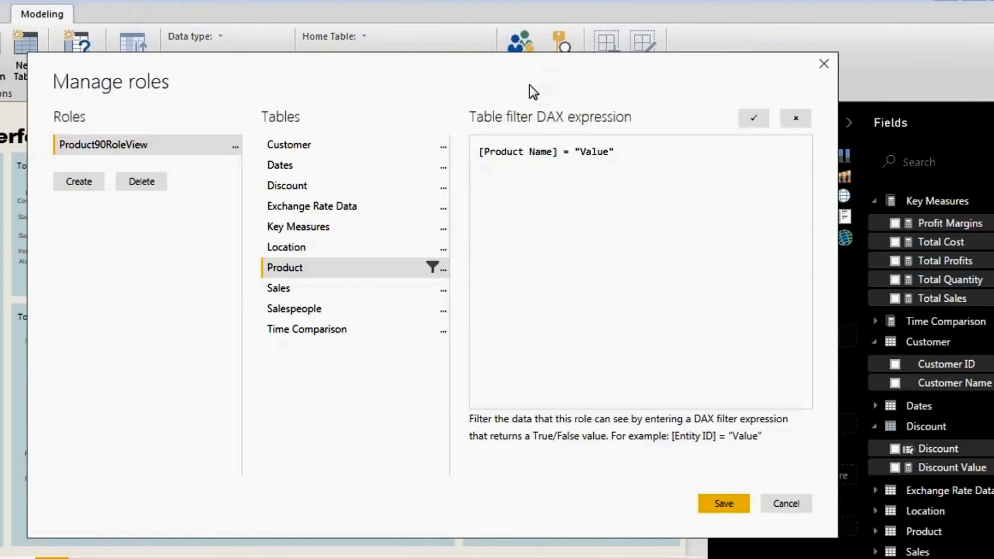
click(610, 151)
key(BackSpace)
key(BackSpace)
key(BackSpace)
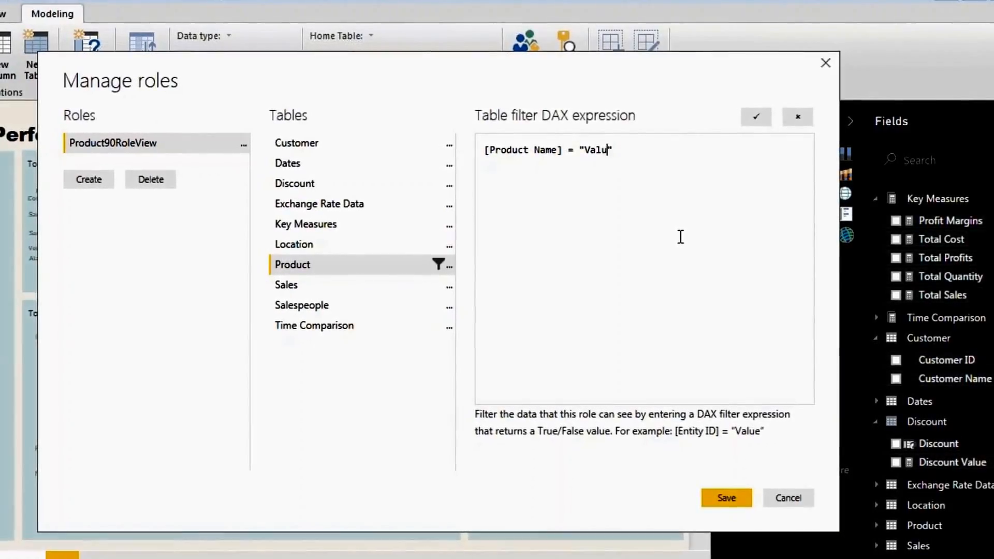
key(BackSpace)
key(BackSpace)
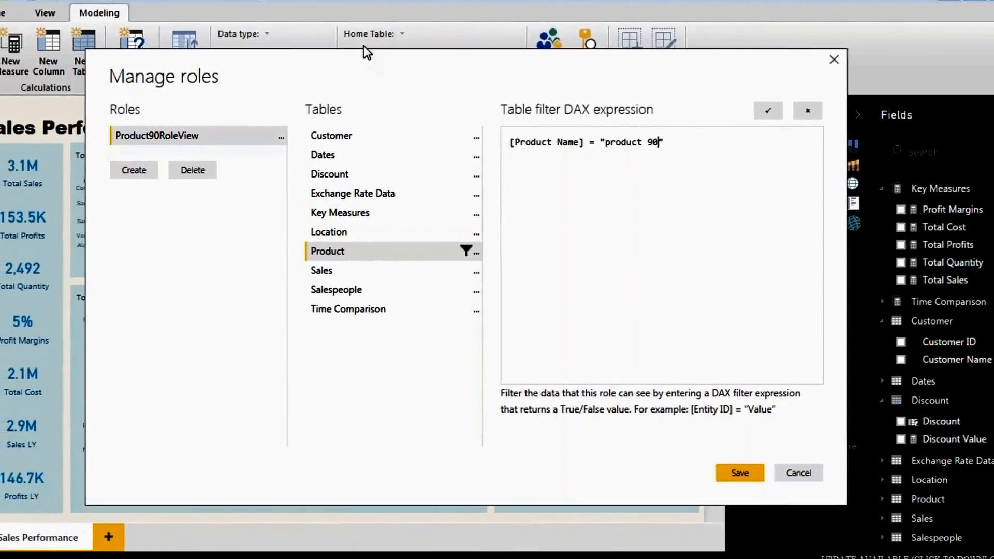
- Ink-annotate the role and its [Product Name] = "product 90" filter, clear the ink, and save
mouse_move(141, 355)
mouse_down()
mouse_move(97, 361)
mouse_move(177, 444)
mouse_up()
drag(200, 412, 273, 388)
mouse_move(259, 338)
mouse_down()
mouse_move(51, 345)
mouse_move(153, 506)
mouse_up()
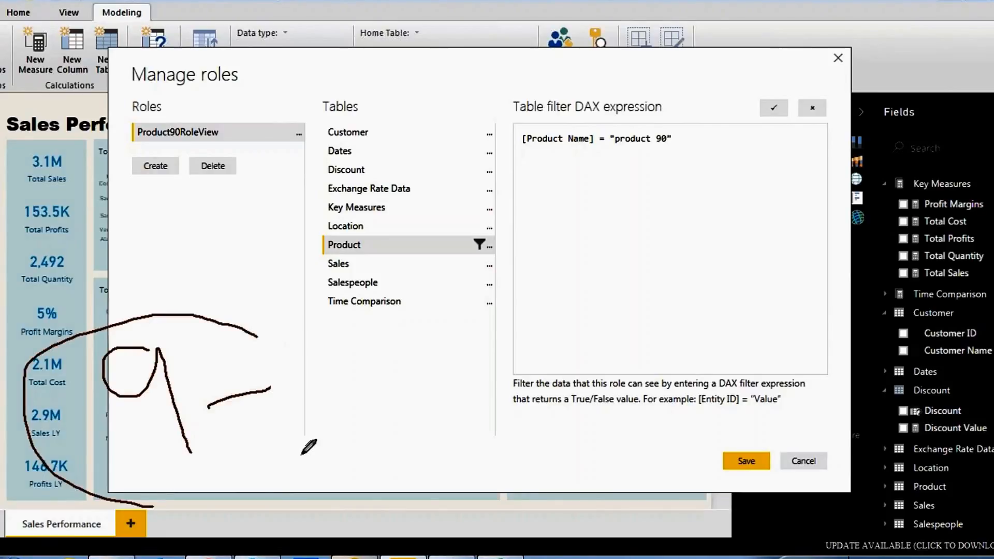
drag(238, 502, 263, 339)
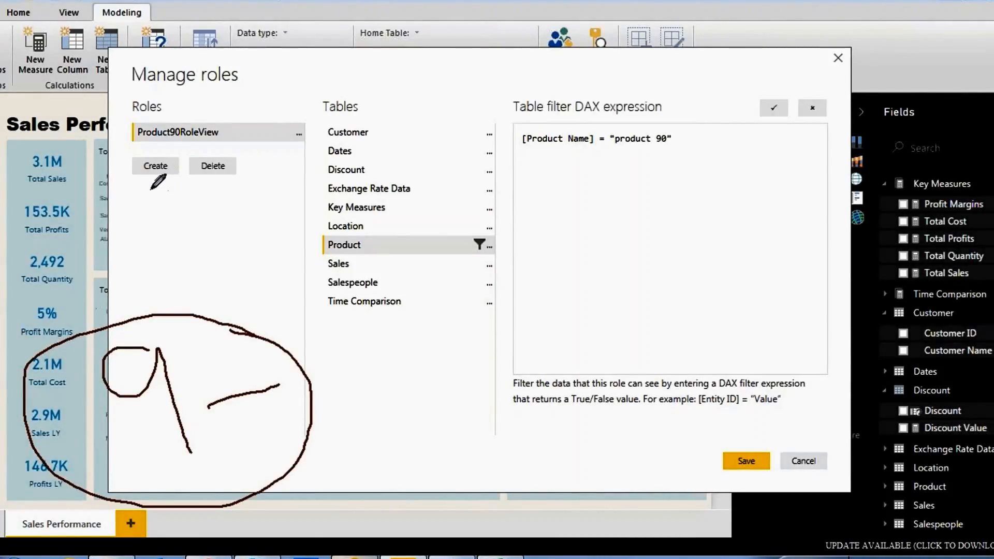
mouse_move(54, 340)
mouse_down()
mouse_move(156, 163)
mouse_move(177, 313)
mouse_move(185, 171)
mouse_up()
drag(246, 299, 247, 322)
drag(227, 218, 241, 267)
drag(185, 170, 180, 134)
drag(223, 208, 183, 131)
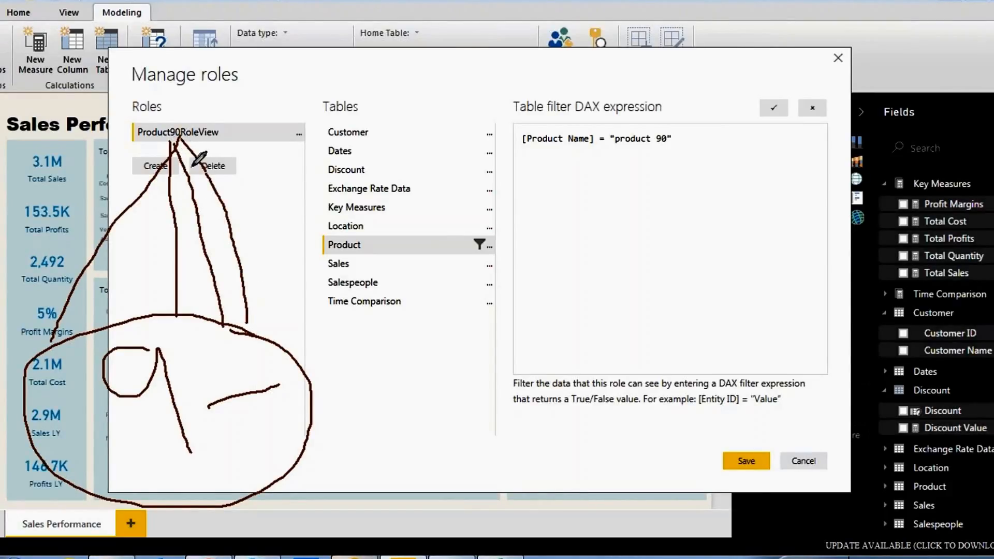
mouse_move(683, 115)
mouse_down()
mouse_move(549, 174)
mouse_move(566, 179)
mouse_up()
mouse_move(626, 180)
mouse_down()
mouse_move(697, 142)
mouse_move(694, 120)
mouse_up()
key(Escape)
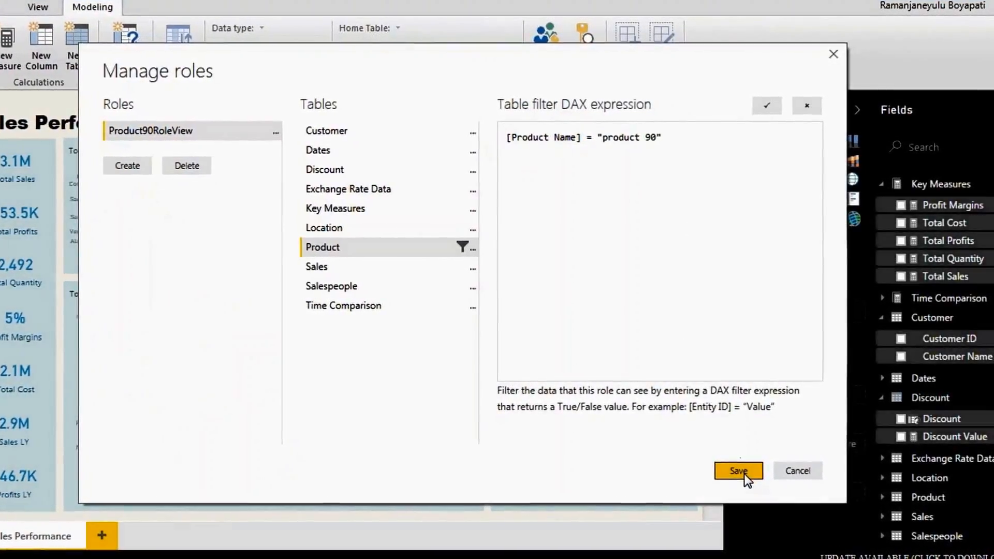
click(741, 476)
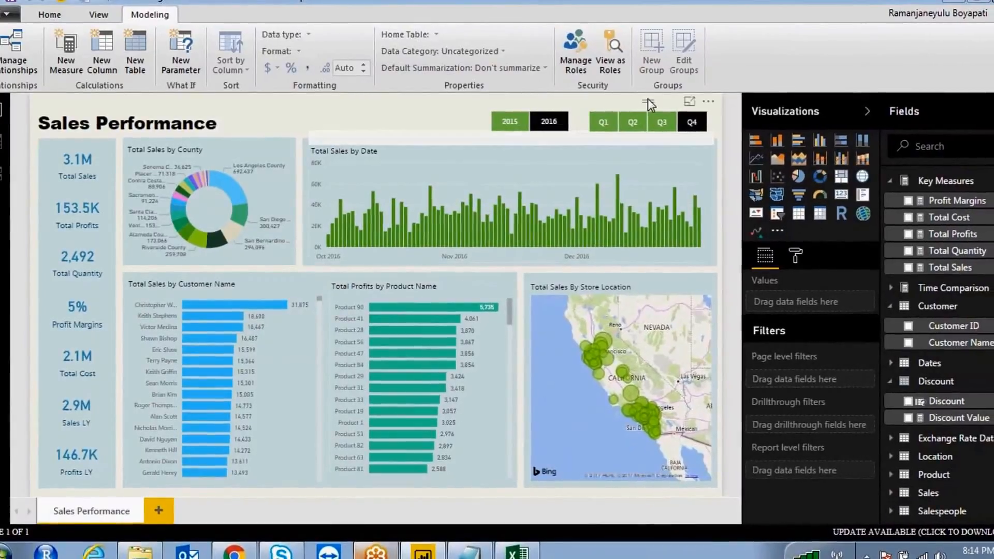
- View the report as Product90RoleView, annotating the role choice in ink before applying
click(617, 58)
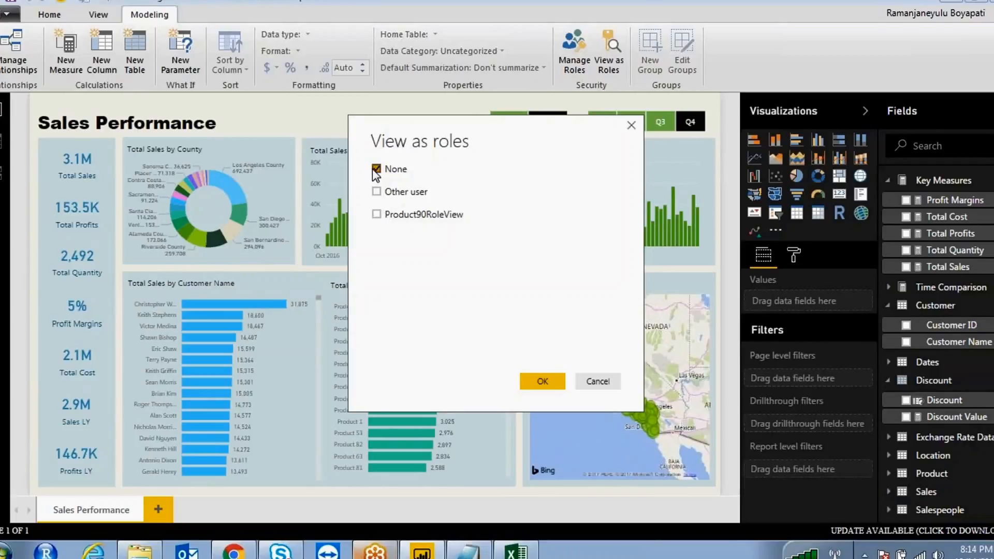
click(377, 215)
mouse_move(454, 198)
mouse_down()
mouse_move(393, 241)
mouse_move(490, 235)
mouse_move(455, 197)
mouse_up()
drag(523, 182, 571, 171)
drag(588, 163, 592, 196)
mouse_move(611, 178)
mouse_down()
mouse_move(660, 190)
mouse_move(686, 132)
mouse_move(710, 173)
mouse_move(746, 171)
mouse_move(792, 205)
mouse_up()
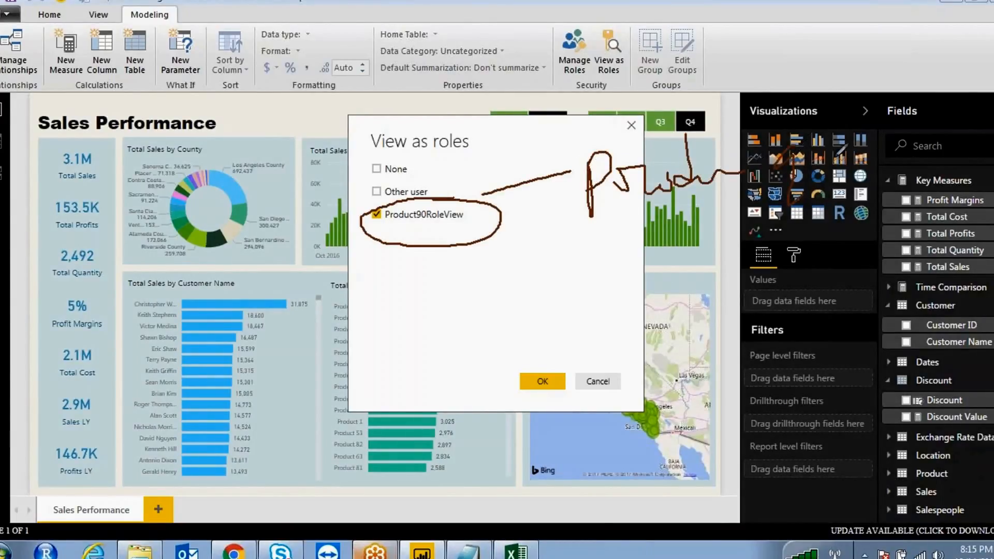
drag(674, 97, 369, 56)
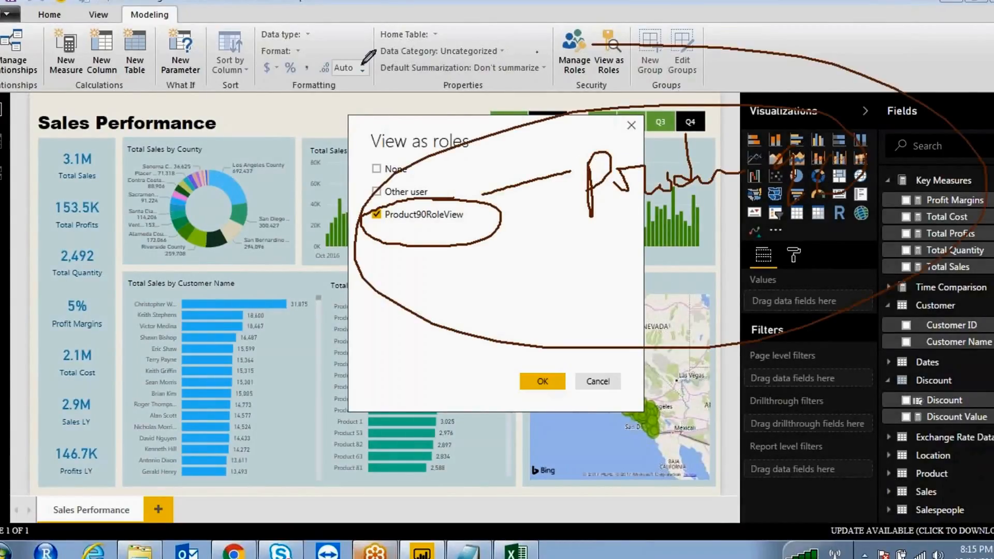
click(516, 36)
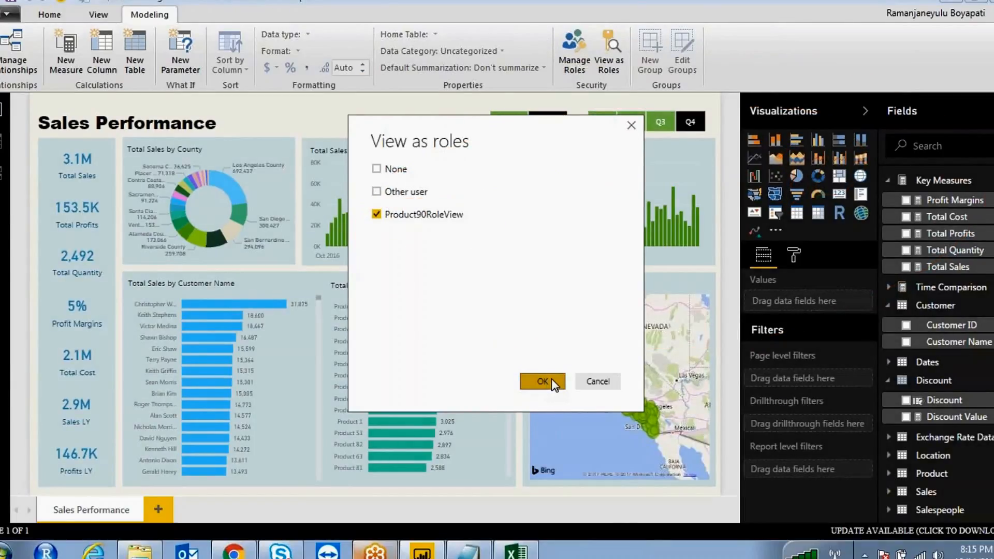
click(551, 382)
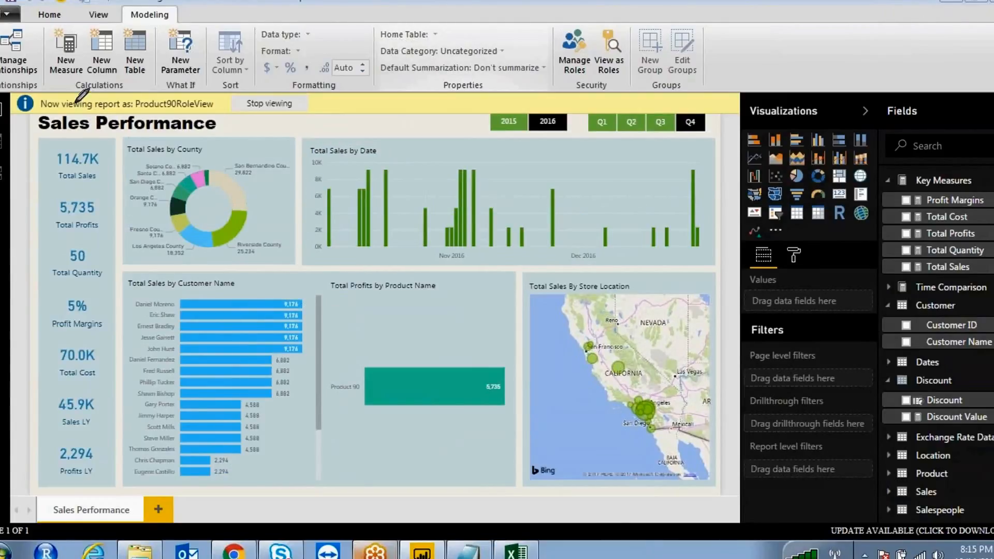
mouse_move(46, 95)
mouse_down()
mouse_move(93, 123)
mouse_move(199, 117)
mouse_move(219, 106)
mouse_move(145, 91)
mouse_up()
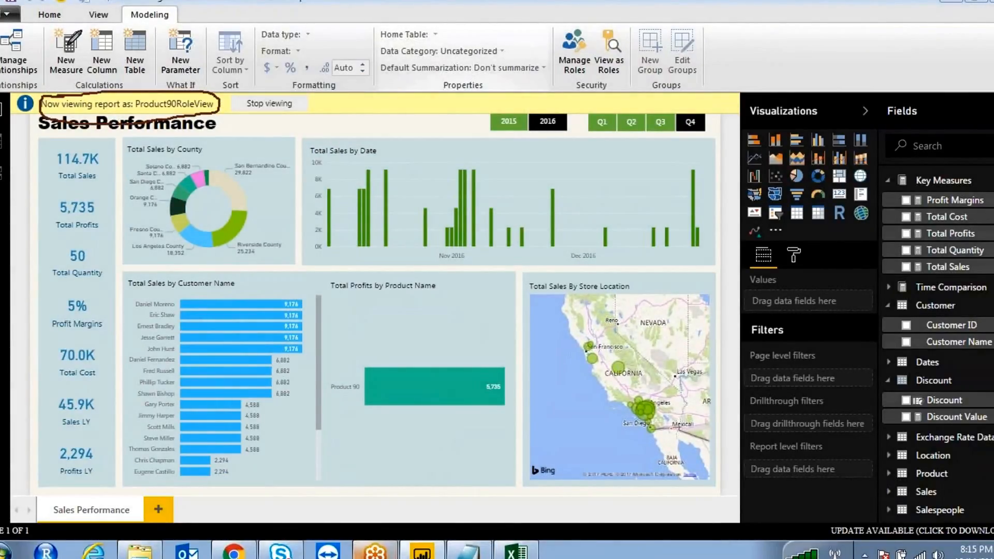
drag(40, 23, 82, 78)
drag(87, 30, 124, 85)
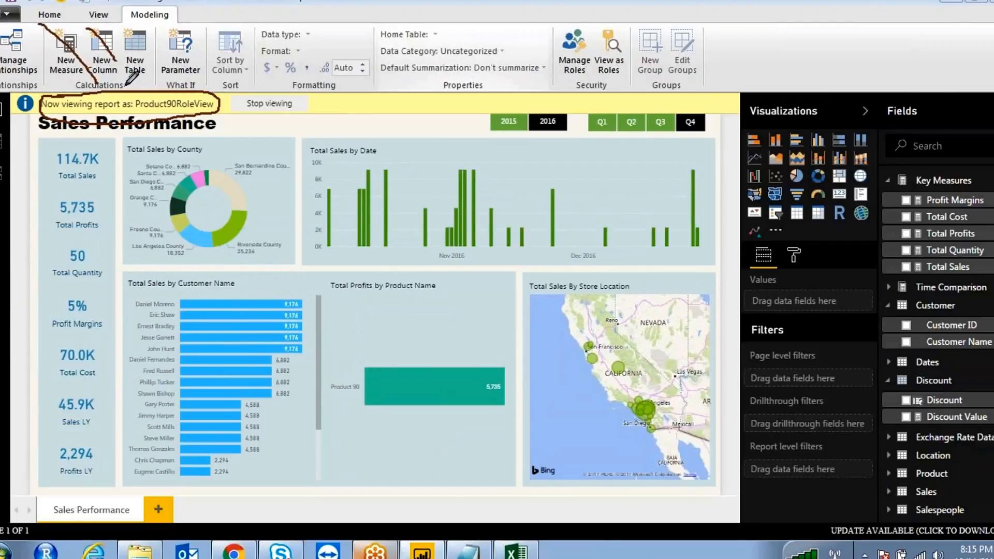
drag(130, 26, 149, 95)
mouse_move(181, 25)
mouse_down()
mouse_move(196, 36)
mouse_move(184, 87)
mouse_up()
drag(215, 23, 221, 52)
mouse_move(215, 87)
mouse_down()
mouse_move(46, 102)
mouse_move(196, 108)
mouse_move(220, 100)
mouse_move(210, 88)
mouse_up()
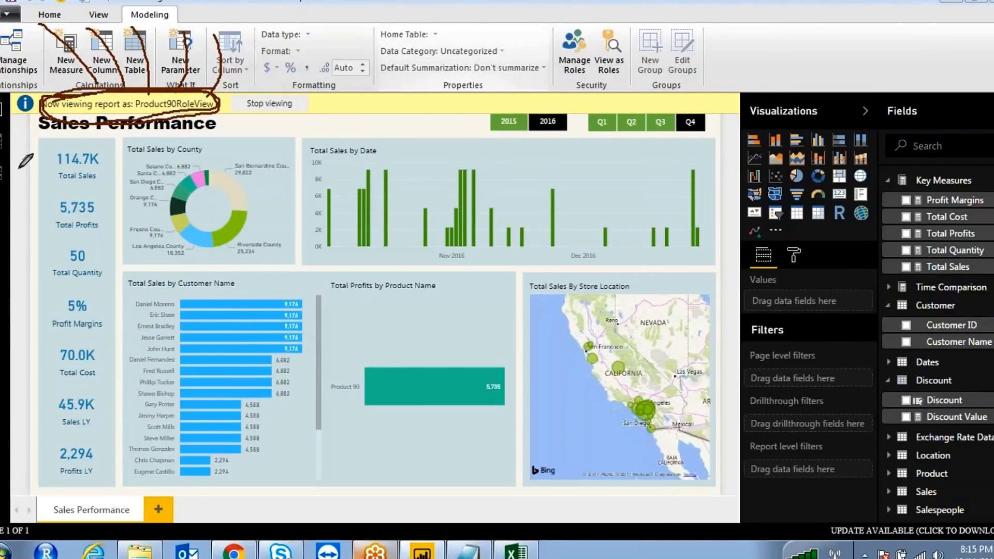
mouse_move(160, 95)
mouse_down()
mouse_move(130, 106)
mouse_move(166, 115)
mouse_up()
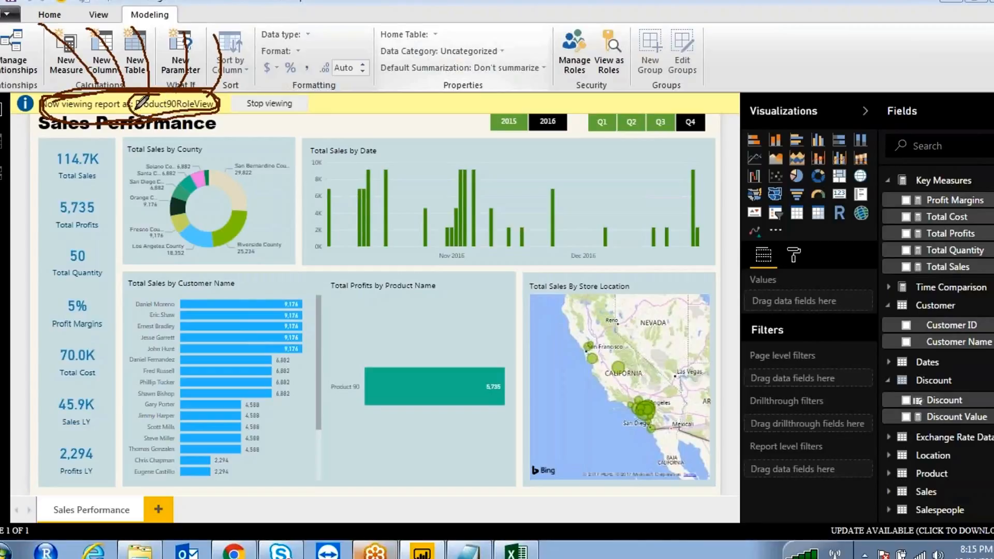
mouse_move(449, 355)
mouse_down()
mouse_move(345, 357)
mouse_move(385, 406)
mouse_move(422, 416)
mouse_up()
mouse_move(487, 416)
mouse_down()
mouse_move(515, 362)
mouse_move(450, 342)
mouse_move(415, 344)
mouse_up()
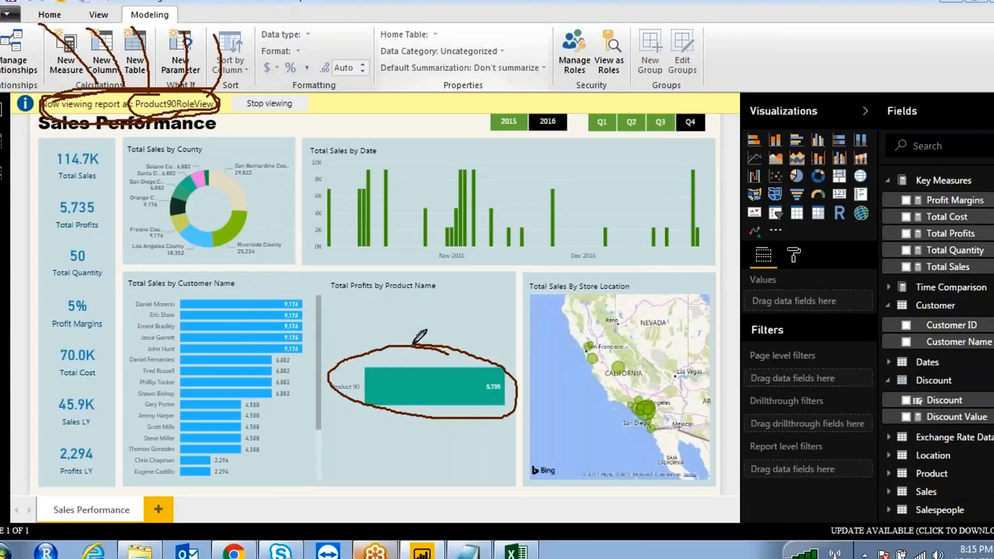
mouse_move(248, 276)
mouse_down()
mouse_move(170, 412)
mouse_move(312, 411)
mouse_move(241, 298)
mouse_up()
mouse_move(235, 168)
mouse_down()
mouse_move(192, 157)
mouse_move(196, 263)
mouse_up()
drag(256, 251, 215, 165)
mouse_move(621, 309)
mouse_down()
mouse_move(674, 345)
mouse_move(590, 310)
mouse_up()
mouse_move(585, 177)
mouse_down()
mouse_move(322, 198)
mouse_move(644, 265)
mouse_move(575, 180)
mouse_up()
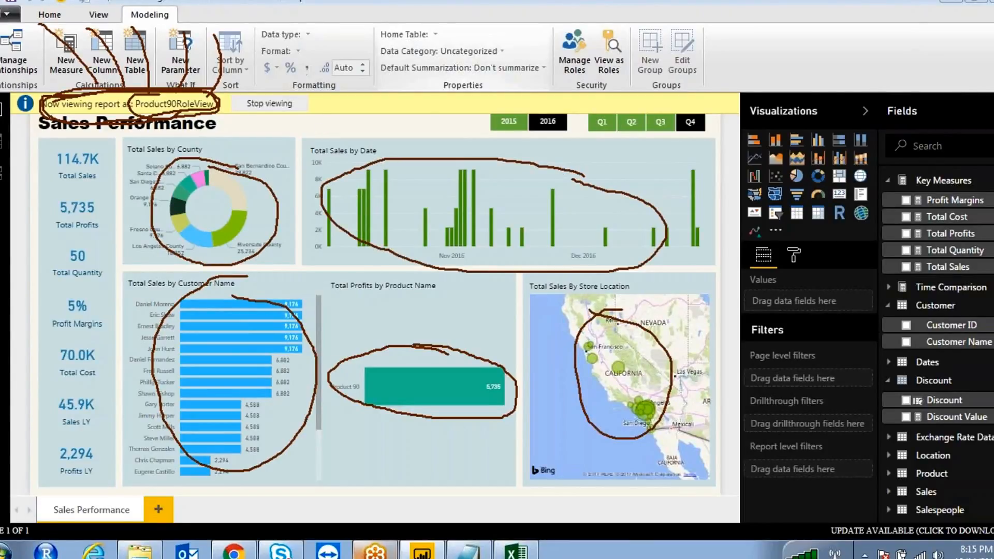
drag(227, 3, 255, 58)
mouse_move(198, 92)
mouse_down()
mouse_move(202, 133)
mouse_move(228, 89)
mouse_up()
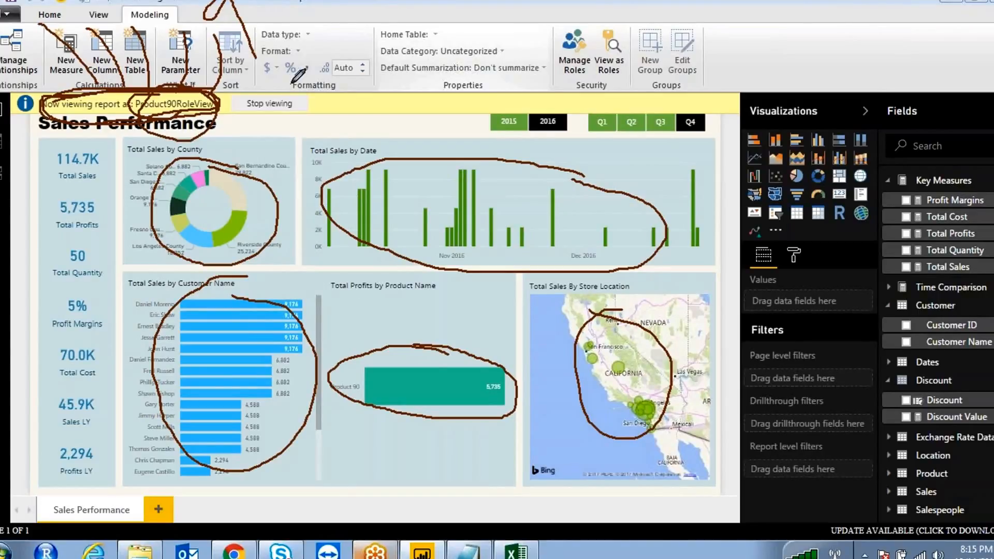
click(511, 40)
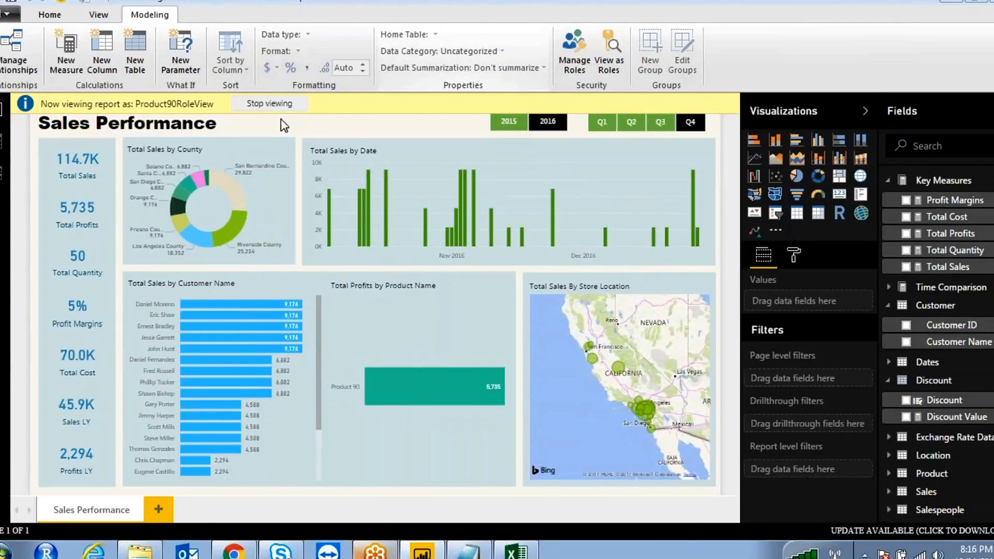
- Stop viewing as the role and start publishing the report from the Home tab
click(272, 105)
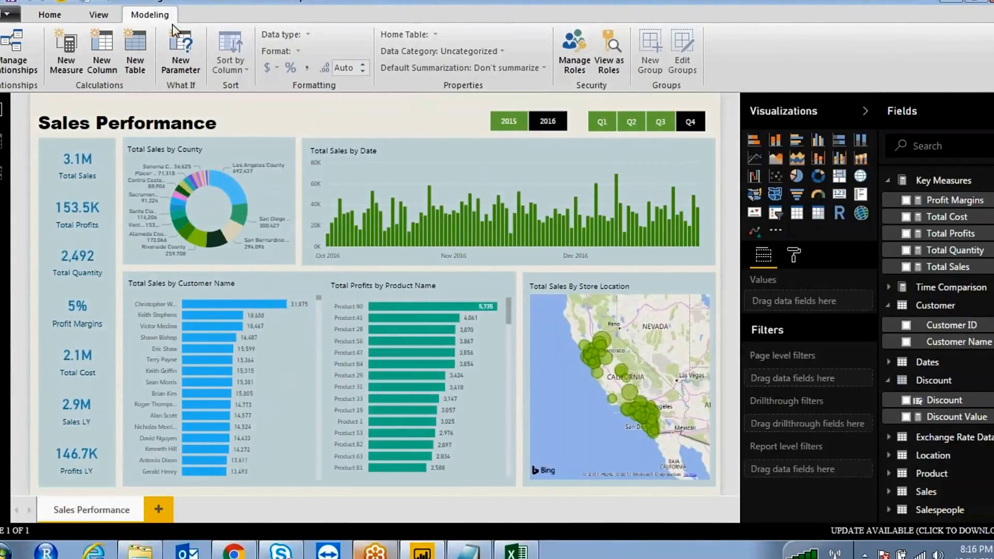
click(51, 16)
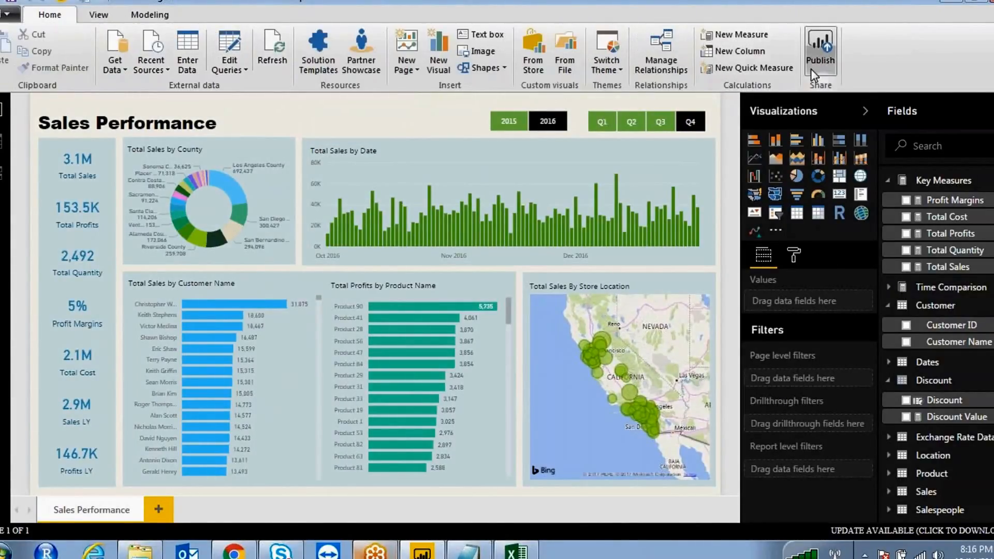
click(822, 57)
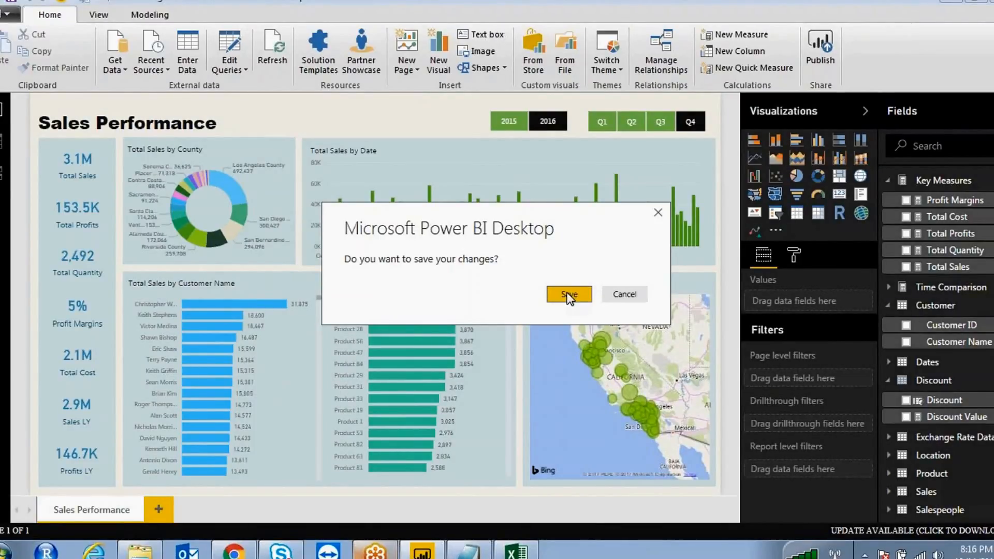
- Save changes and publish to the SalesAnalysis workspace, replacing the existing Free training Power BI Demo dataset
click(570, 295)
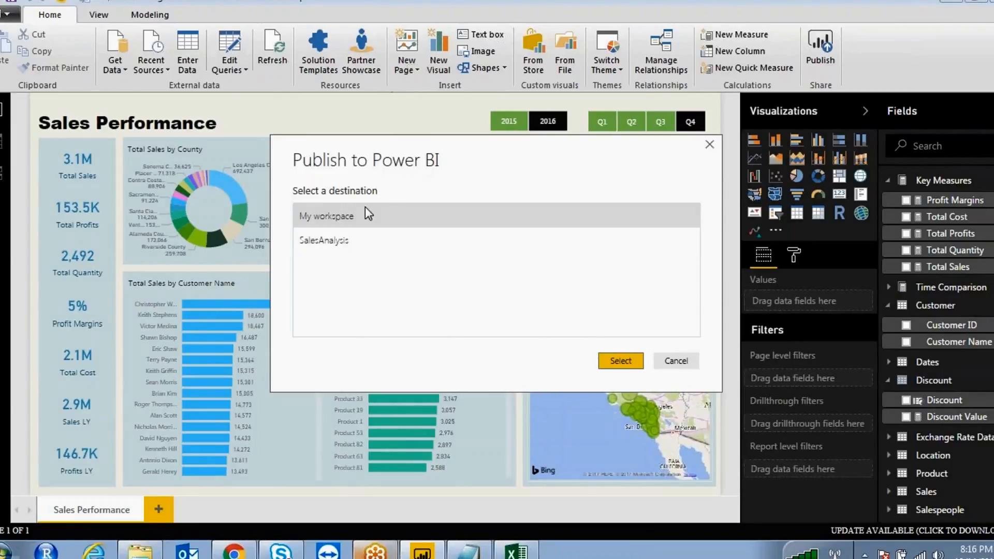
click(337, 240)
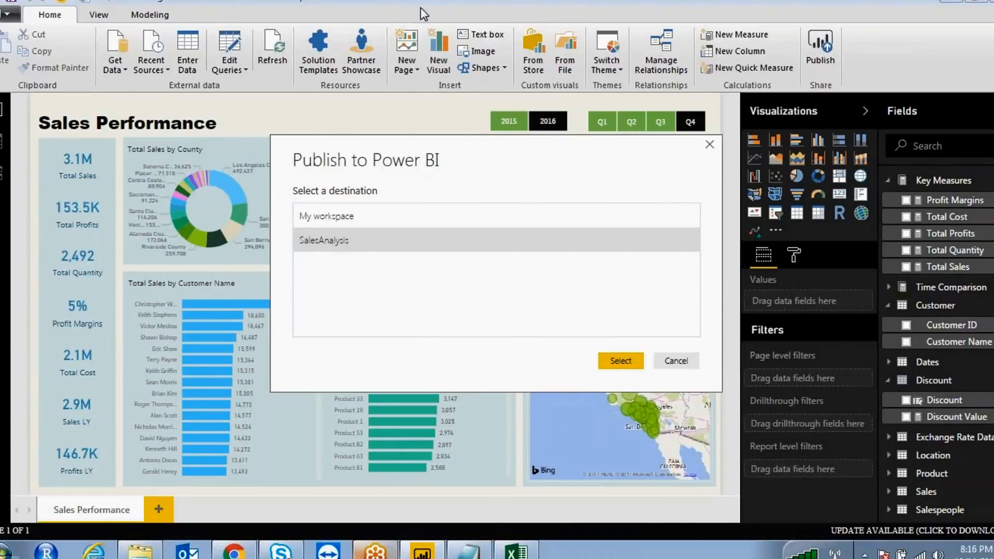
mouse_move(322, 278)
mouse_down()
mouse_move(350, 203)
mouse_move(377, 227)
mouse_move(320, 182)
mouse_up()
click(377, 36)
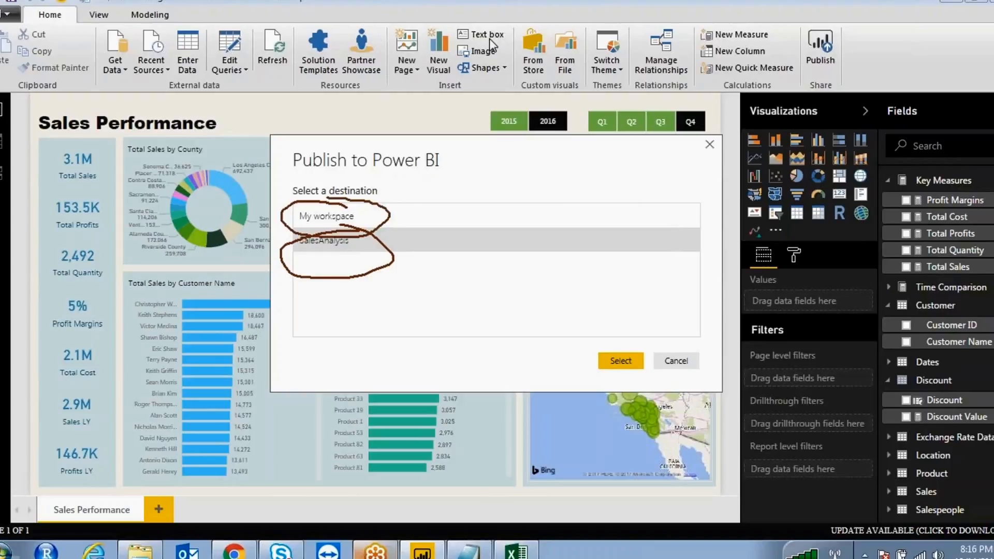
click(489, 39)
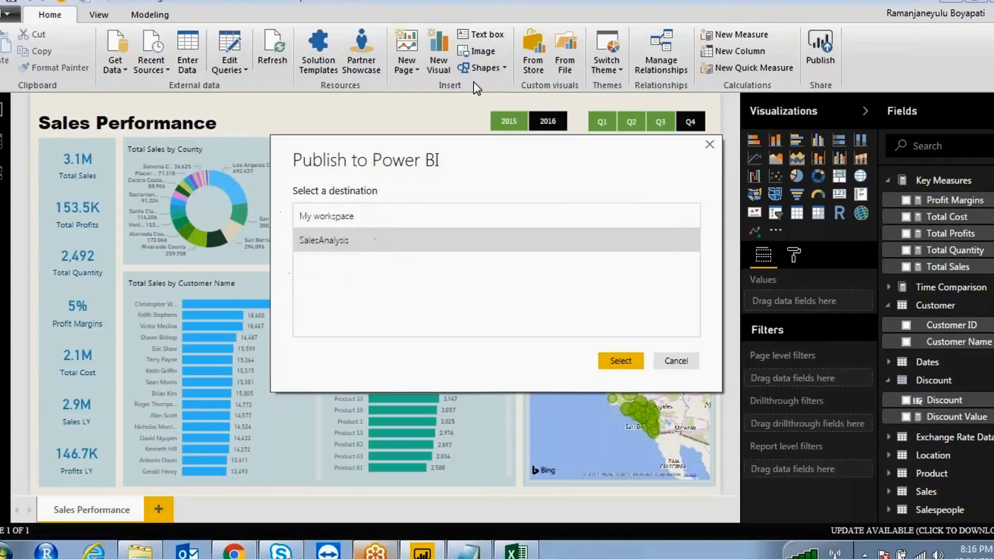
click(617, 362)
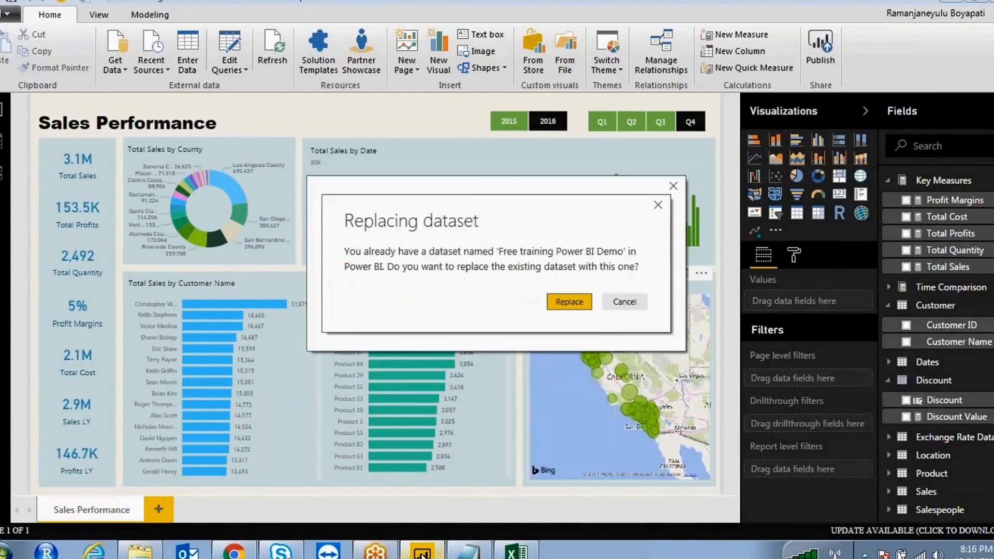
click(571, 304)
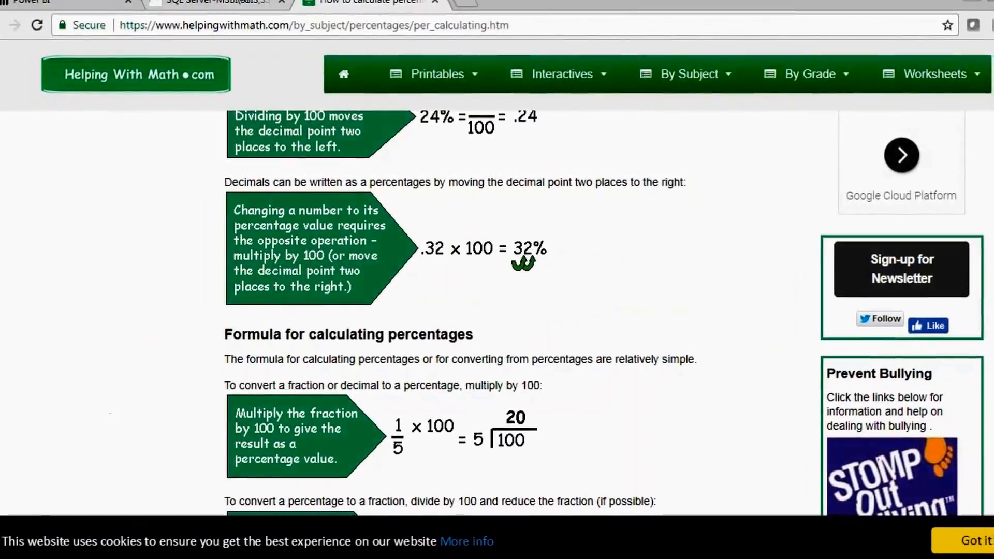
- In Power BI service, expand SalesAnalysis and show options for both reports and the Free training Power BI Demo dataset
click(208, 2)
click(77, 2)
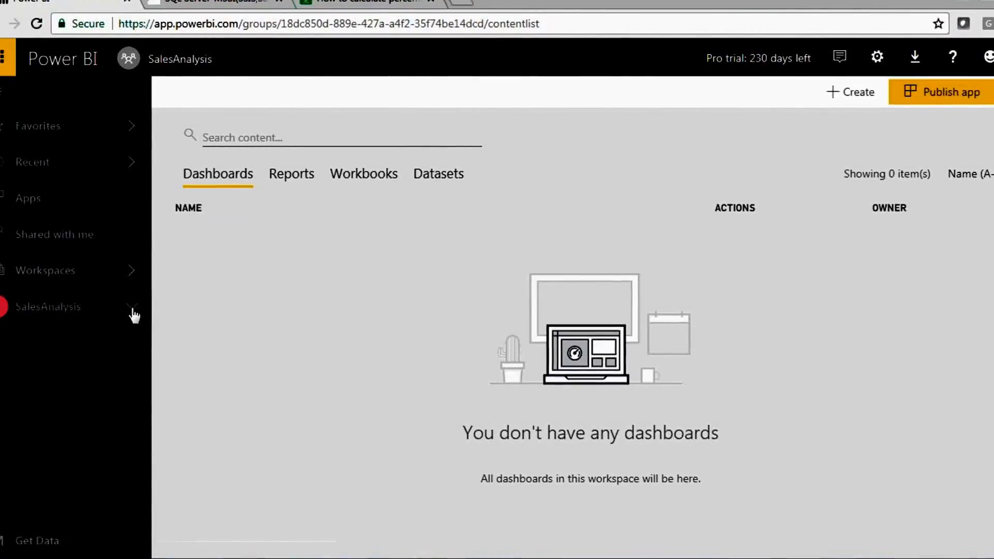
click(133, 314)
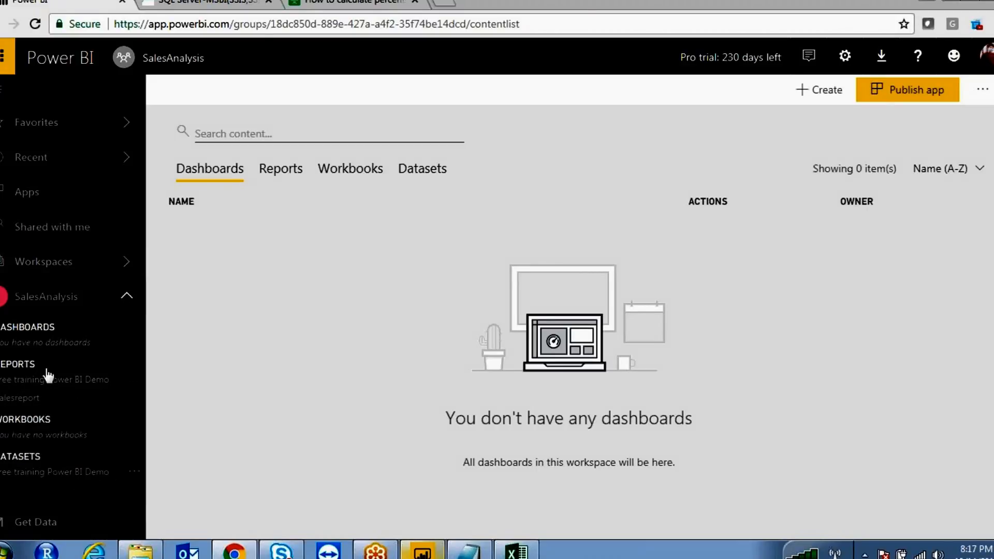
click(135, 384)
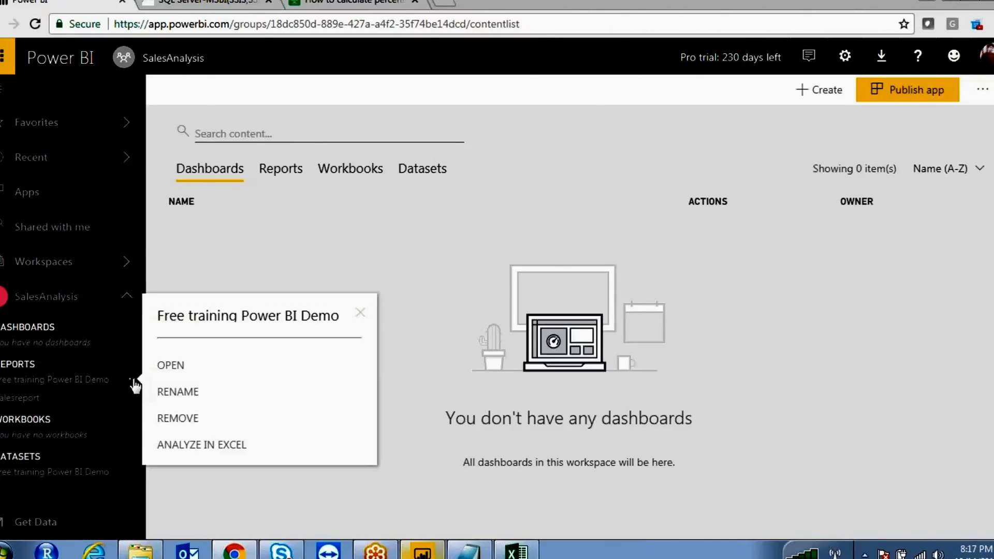
click(134, 399)
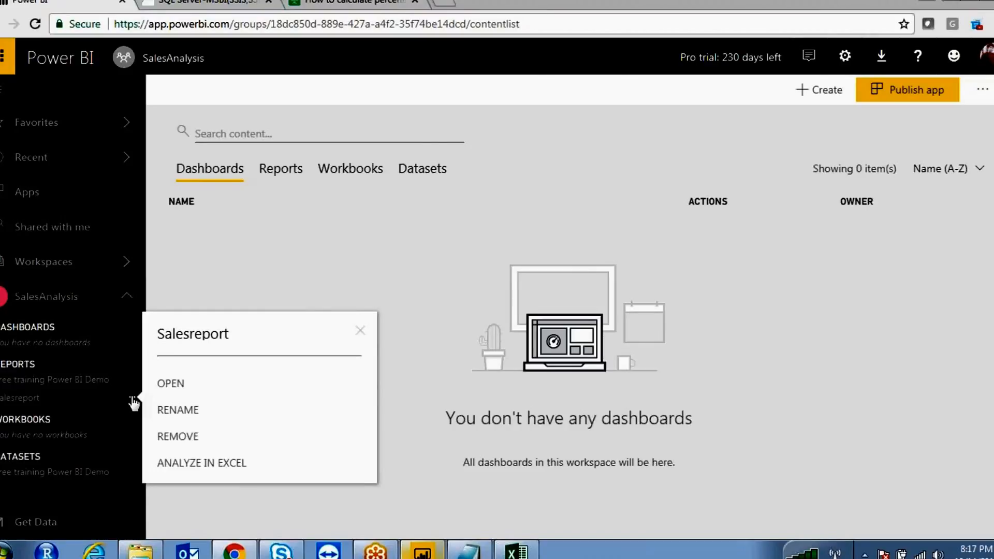
click(133, 471)
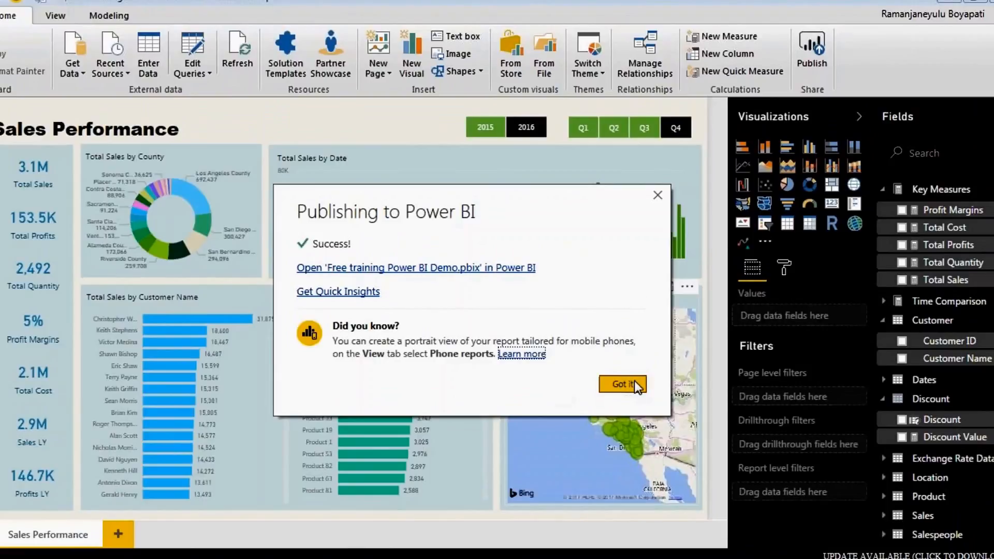
- Close the Publishing to Power BI success message
click(658, 195)
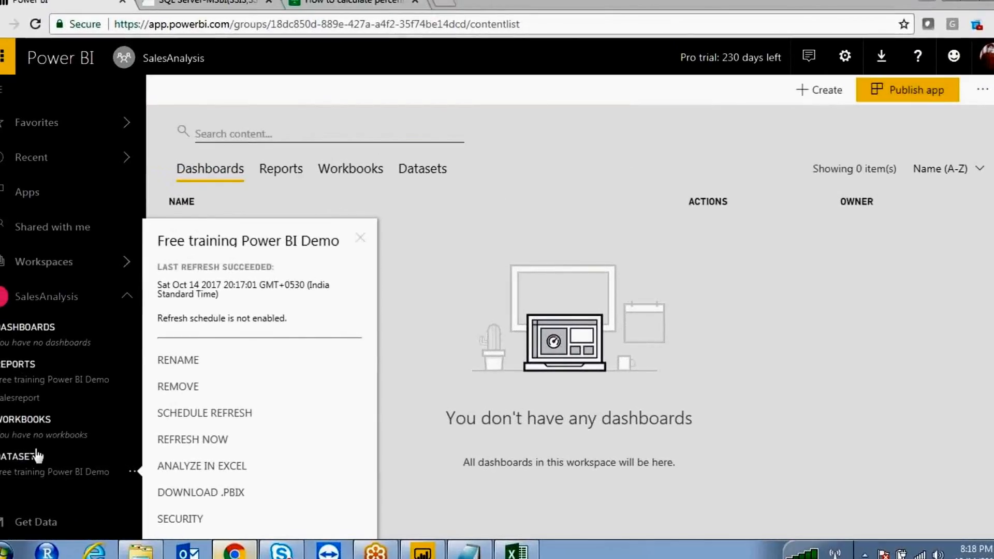
- Open the Salesreport report from its options menu and check the View menu
click(133, 398)
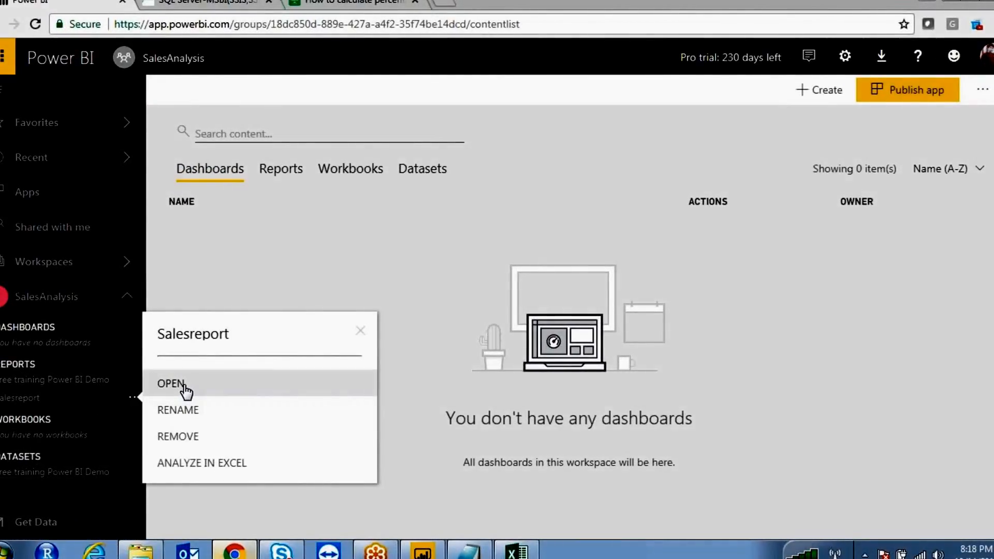
click(171, 384)
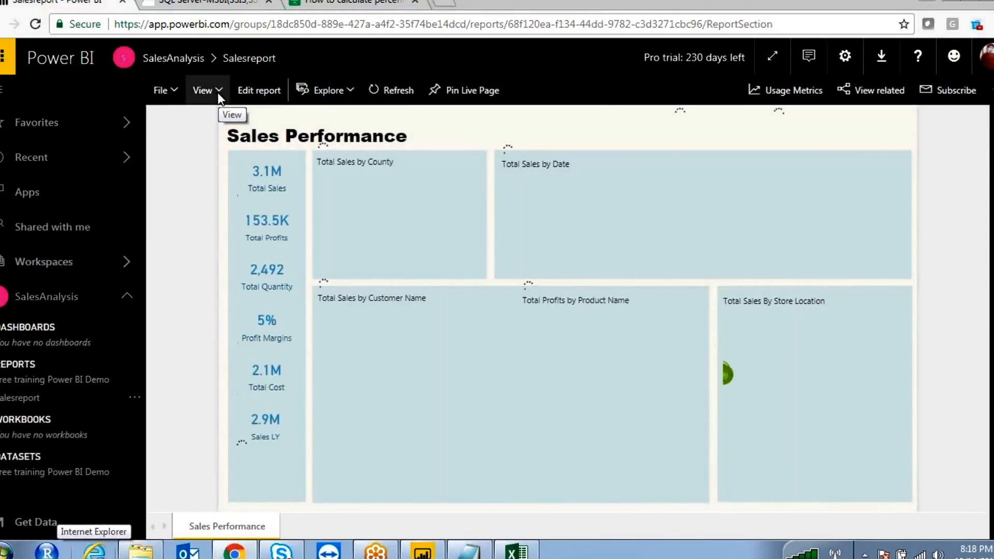
click(218, 92)
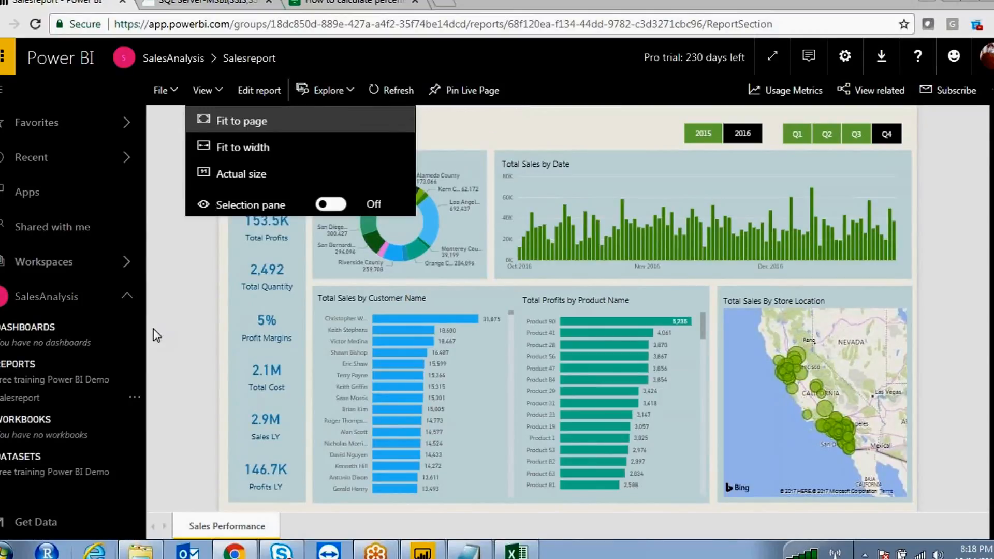
- Browse the Explore and settings menus, then show the Free training Power BI Demo dataset's options
click(134, 400)
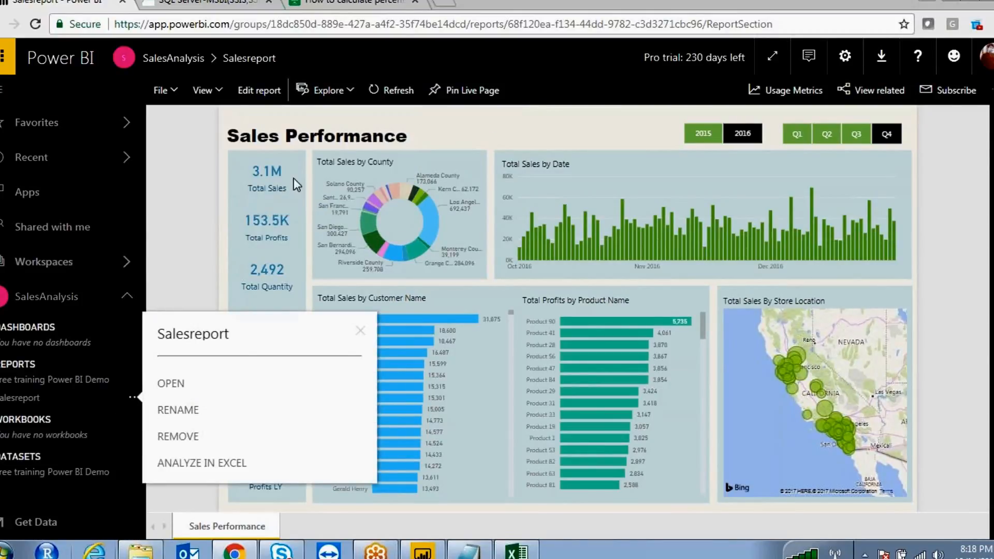
click(348, 87)
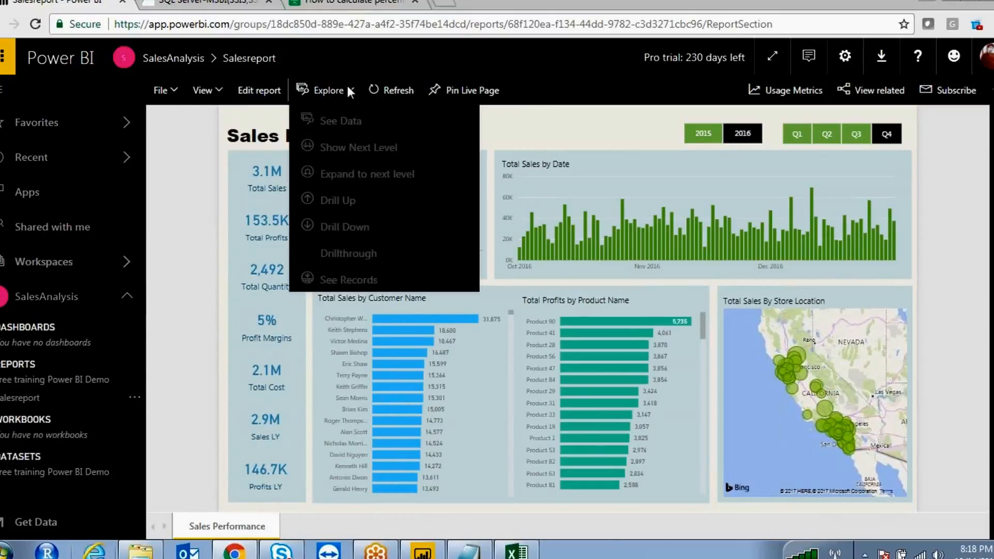
click(549, 134)
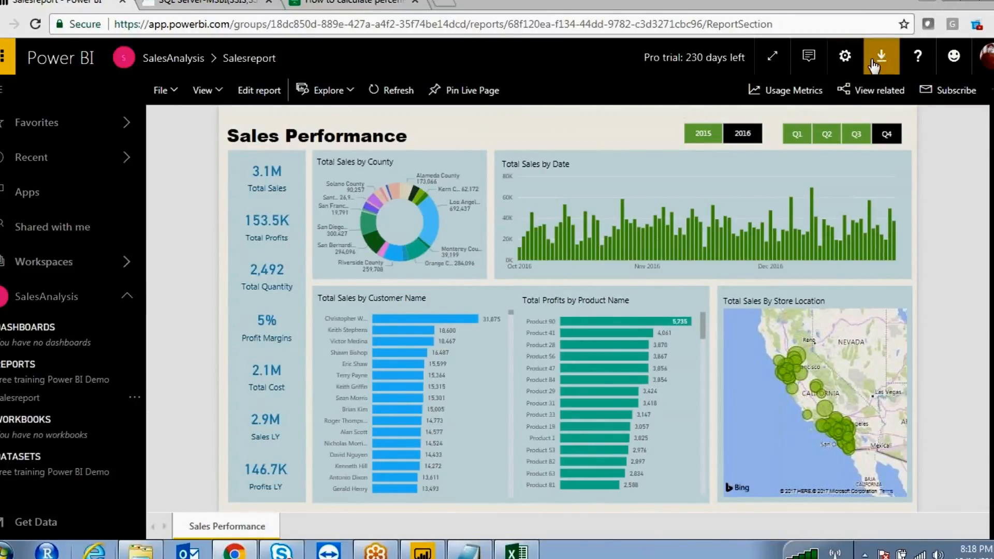
click(844, 61)
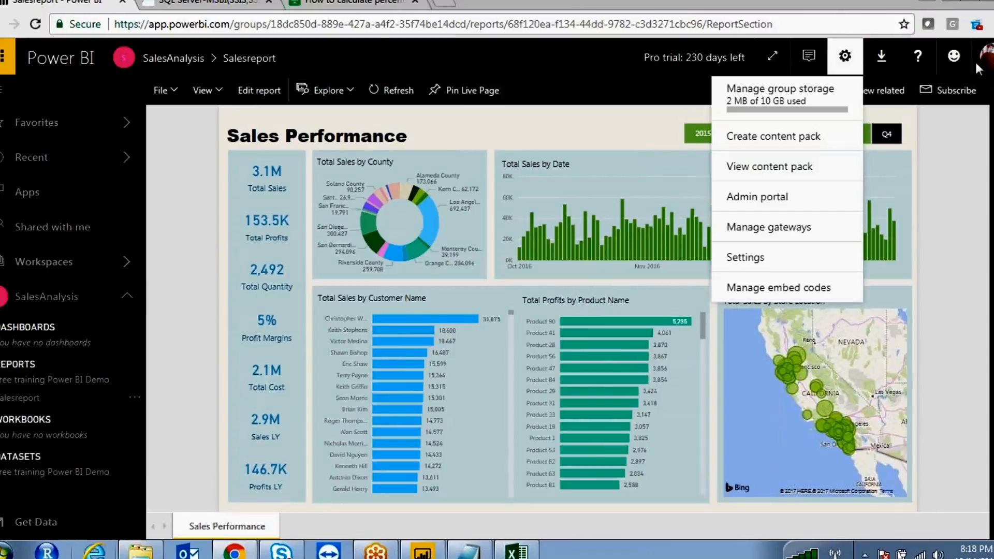
click(964, 222)
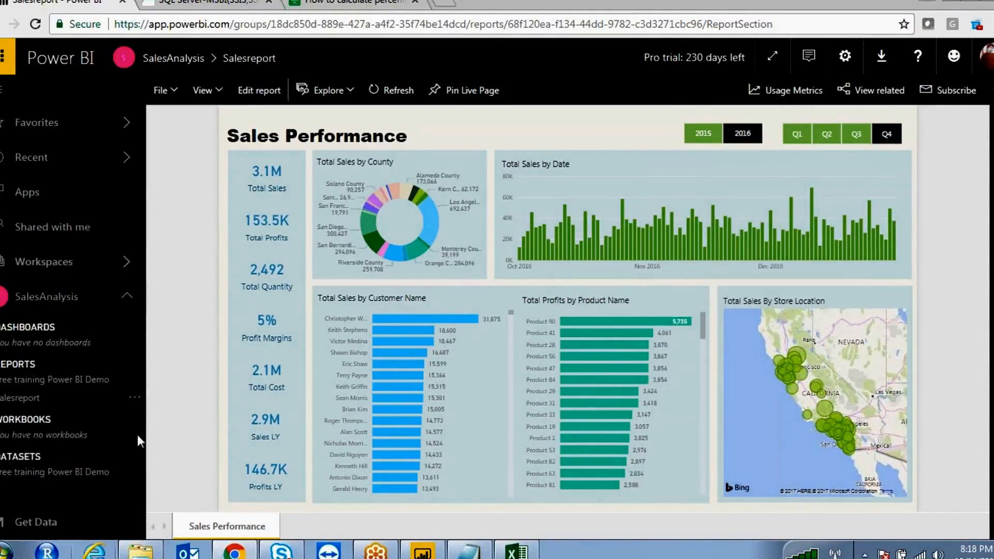
click(134, 474)
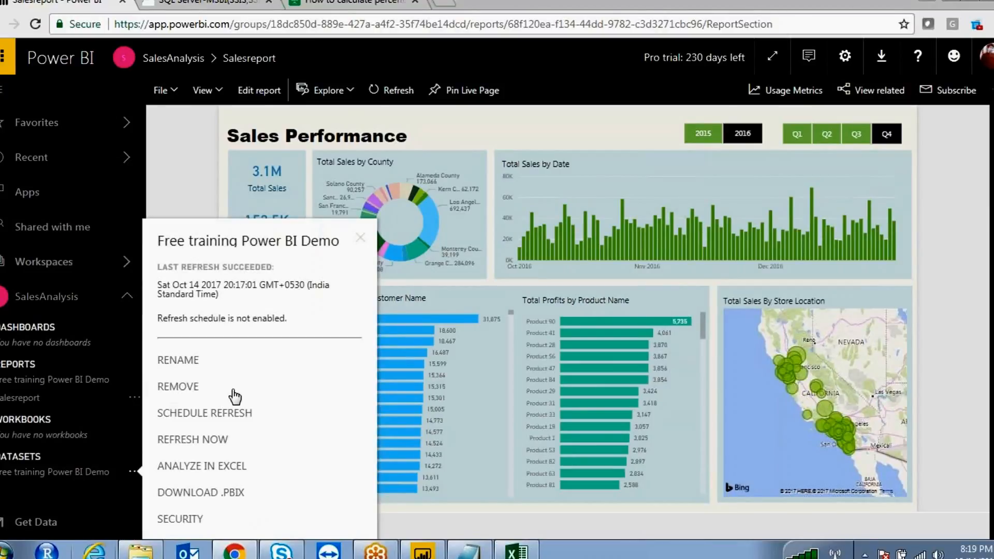
- Open the dataset's Row-Level Security page and the Product90RoleView role's actions (0 members)
click(180, 520)
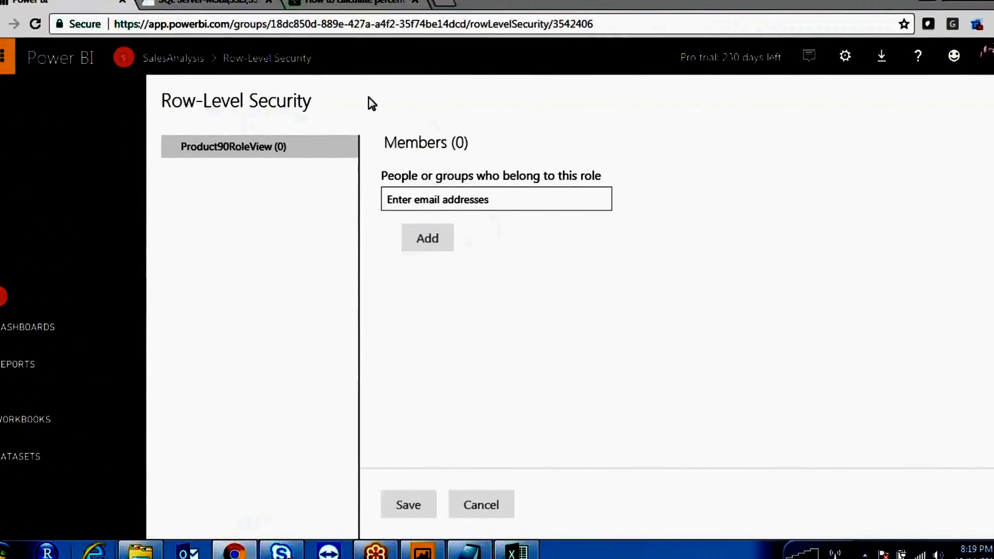
mouse_move(729, 147)
mouse_down()
mouse_move(717, 179)
mouse_move(736, 256)
mouse_up()
drag(761, 205, 802, 188)
mouse_move(813, 181)
mouse_down()
mouse_move(837, 155)
mouse_move(901, 197)
mouse_move(927, 181)
mouse_move(932, 127)
mouse_move(936, 194)
mouse_up()
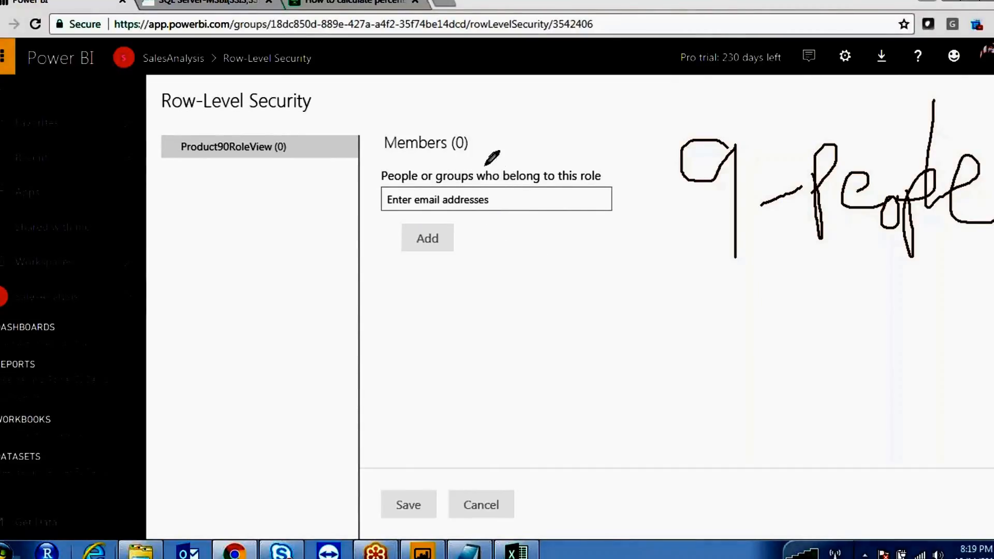
mouse_move(187, 130)
mouse_down()
mouse_move(178, 146)
mouse_move(321, 156)
mouse_move(292, 129)
mouse_up()
mouse_move(464, 128)
mouse_down()
mouse_move(463, 153)
mouse_move(482, 138)
mouse_move(443, 141)
mouse_up()
mouse_move(453, 297)
mouse_down()
mouse_move(468, 284)
mouse_move(504, 312)
mouse_move(549, 323)
mouse_move(611, 290)
mouse_move(579, 328)
mouse_up()
mouse_move(654, 314)
mouse_down()
mouse_move(691, 301)
mouse_move(710, 311)
mouse_move(866, 309)
mouse_up()
mouse_move(541, 320)
mouse_down()
mouse_move(575, 303)
mouse_move(544, 228)
mouse_move(502, 230)
mouse_move(512, 195)
mouse_up()
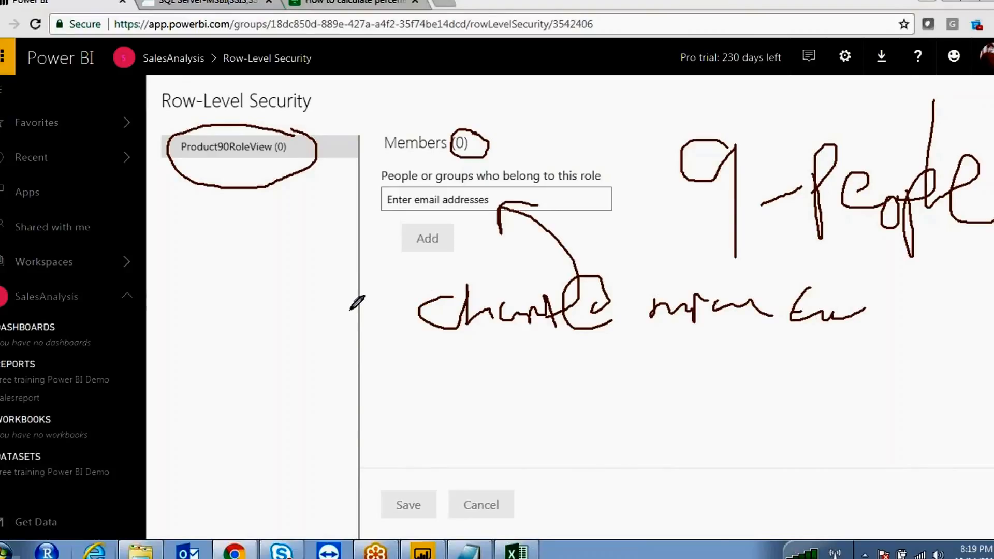
drag(784, 279, 491, 265)
mouse_move(482, 265)
mouse_down()
mouse_move(430, 332)
mouse_move(482, 365)
mouse_up()
drag(860, 338, 813, 369)
mouse_move(864, 310)
mouse_down()
mouse_move(829, 296)
mouse_move(602, 278)
mouse_up()
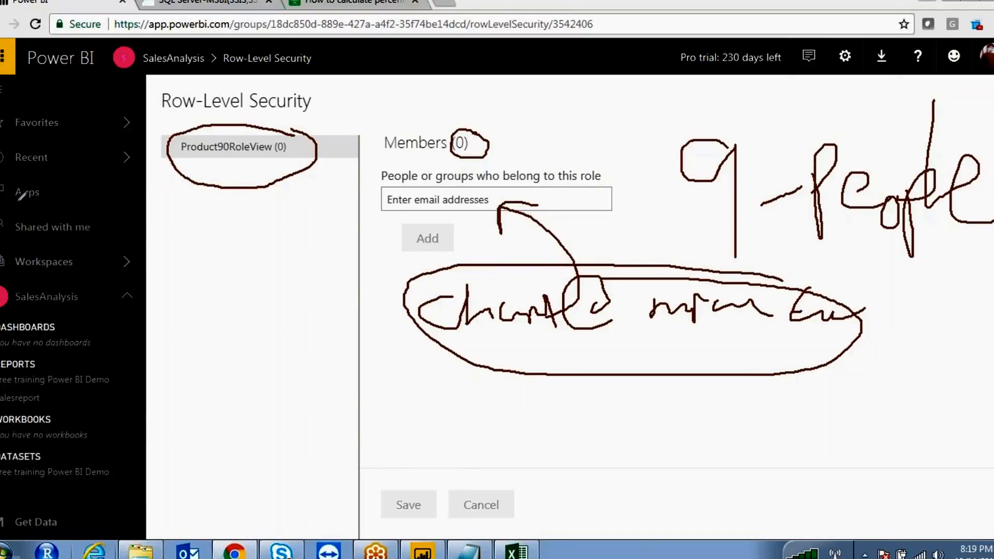
mouse_move(298, 130)
mouse_down()
mouse_move(222, 118)
mouse_move(189, 174)
mouse_move(329, 167)
mouse_move(267, 123)
mouse_up()
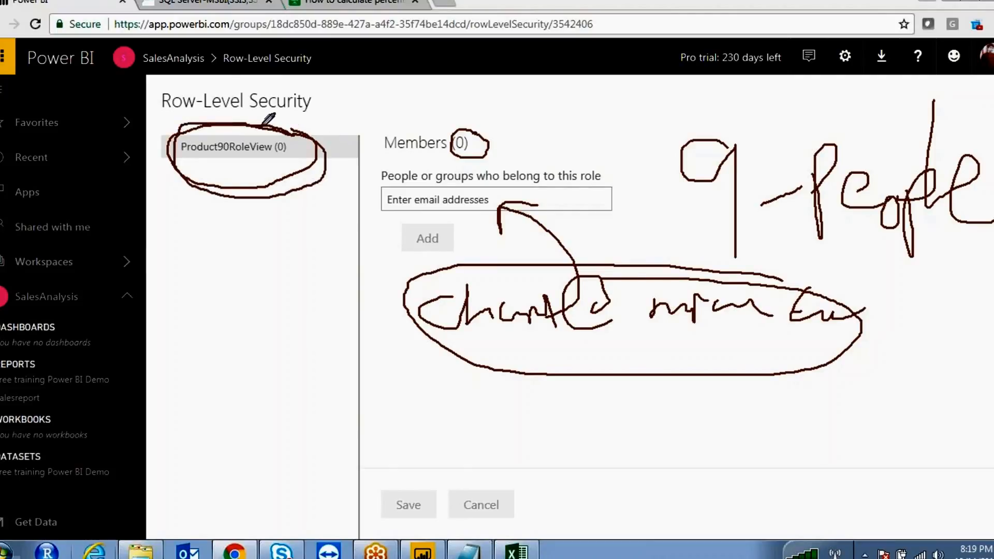
click(536, 42)
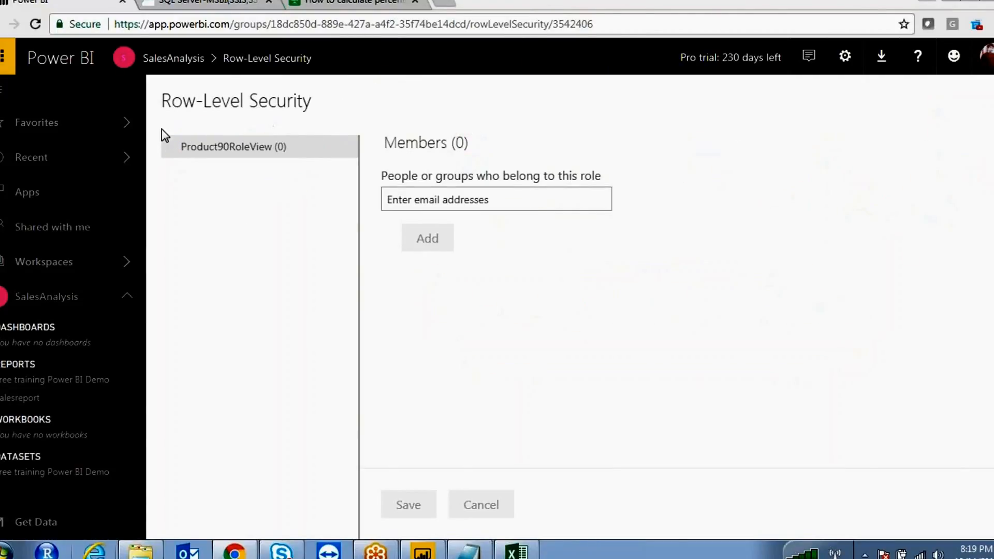
click(348, 147)
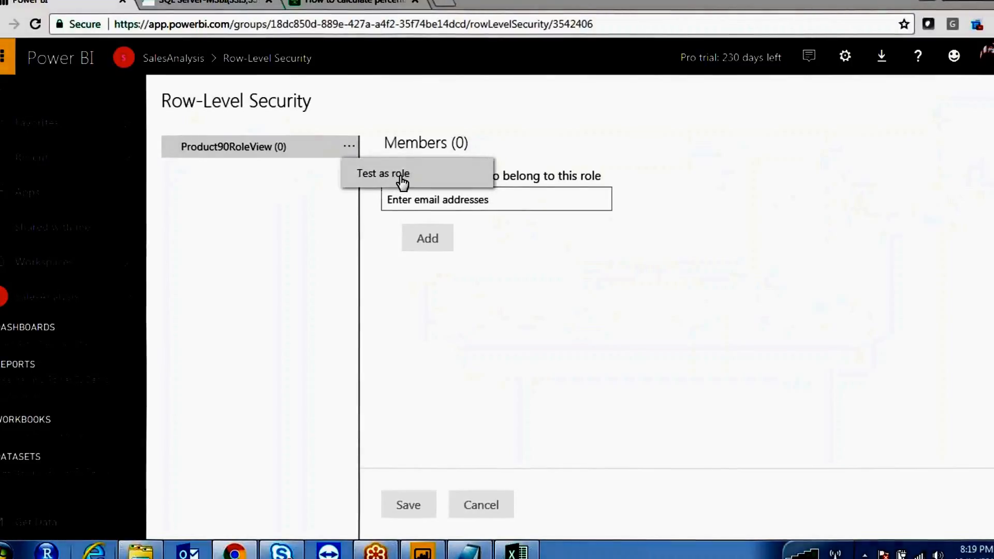
click(401, 177)
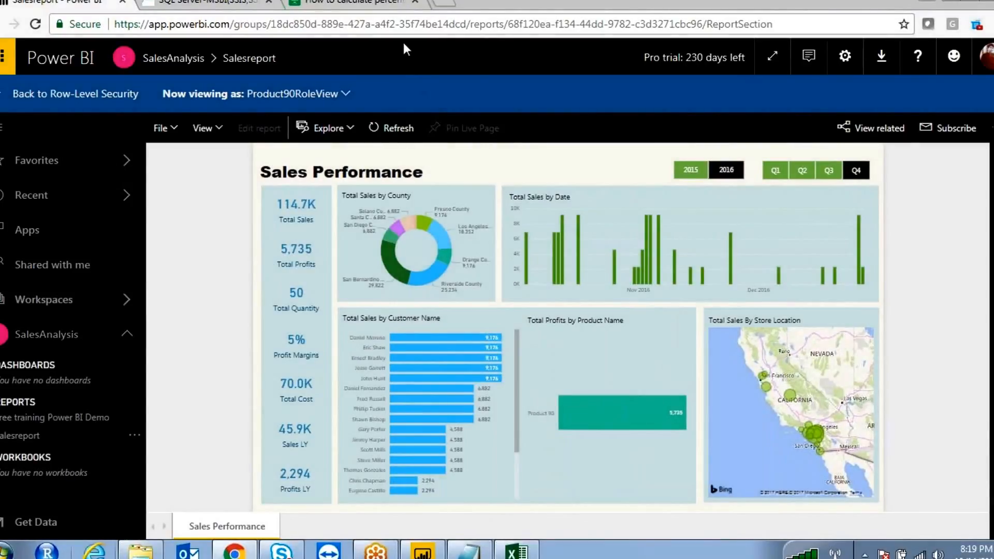
click(404, 45)
mouse_move(544, 382)
mouse_down()
mouse_move(634, 452)
mouse_move(685, 394)
mouse_move(539, 382)
mouse_up()
click(370, 44)
click(404, 41)
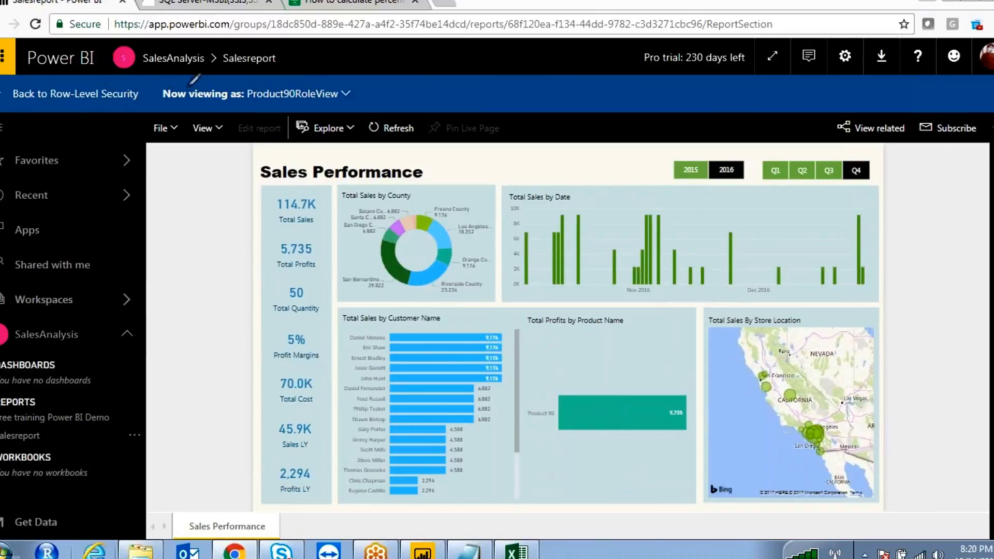
mouse_move(246, 86)
mouse_down()
mouse_move(331, 80)
mouse_move(357, 96)
mouse_move(291, 111)
mouse_move(191, 108)
mouse_move(148, 84)
mouse_move(202, 87)
mouse_up()
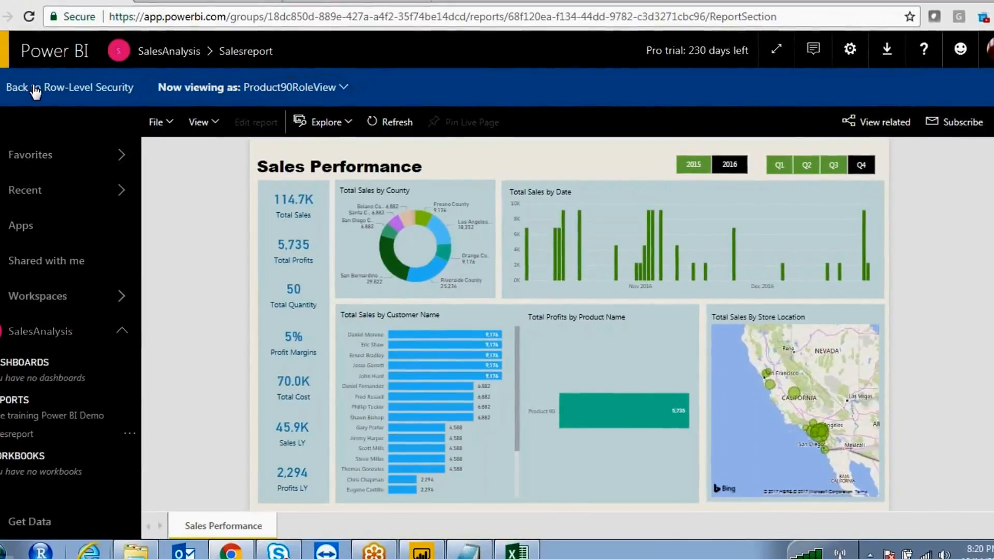
click(18, 89)
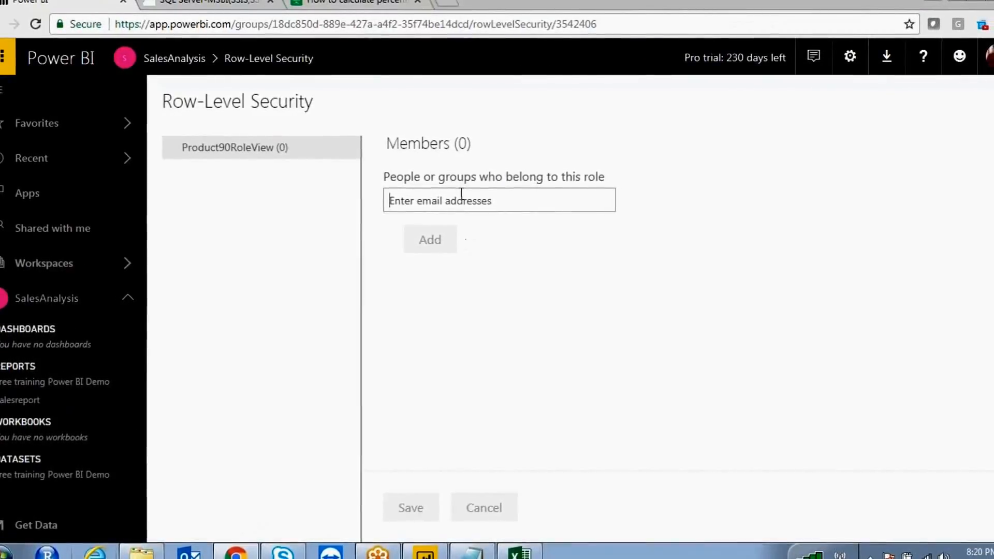
mouse_move(463, 179)
mouse_down()
mouse_move(371, 188)
mouse_move(484, 167)
mouse_up()
drag(384, 154, 492, 217)
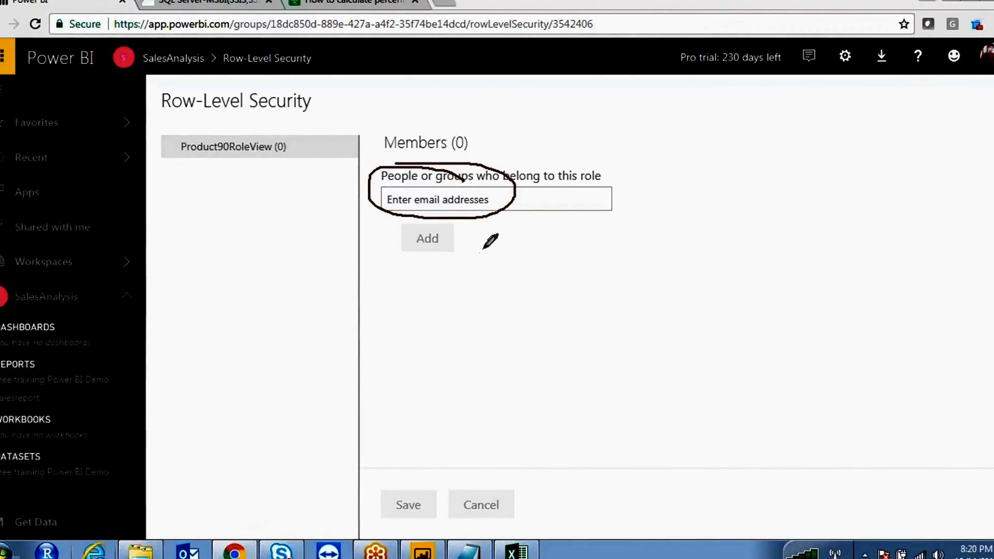
mouse_move(414, 483)
mouse_down()
mouse_move(442, 495)
mouse_move(434, 486)
mouse_up()
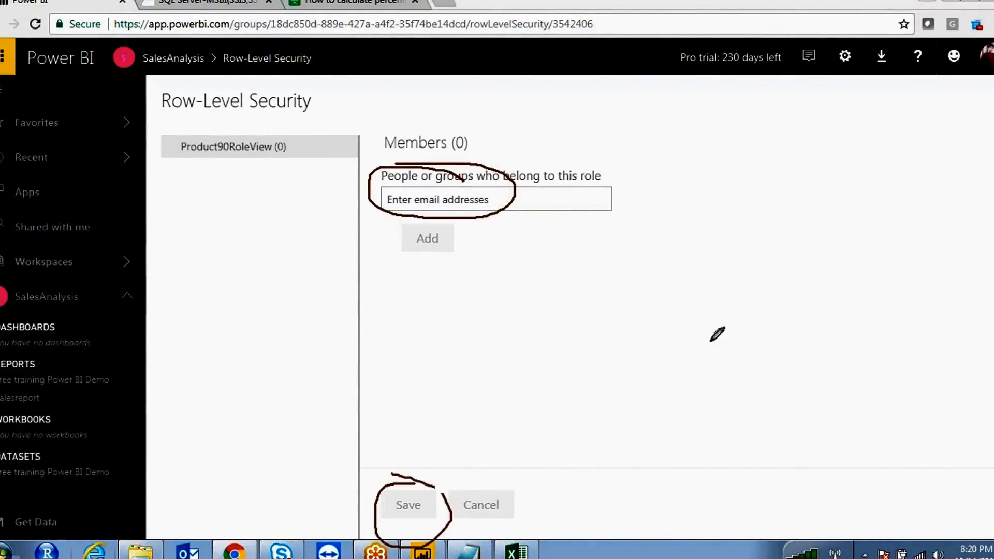
drag(708, 339, 766, 371)
drag(803, 396, 834, 414)
drag(479, 235, 708, 339)
drag(487, 216, 856, 293)
drag(869, 147, 584, 170)
drag(487, 188, 559, 177)
drag(531, 146, 589, 114)
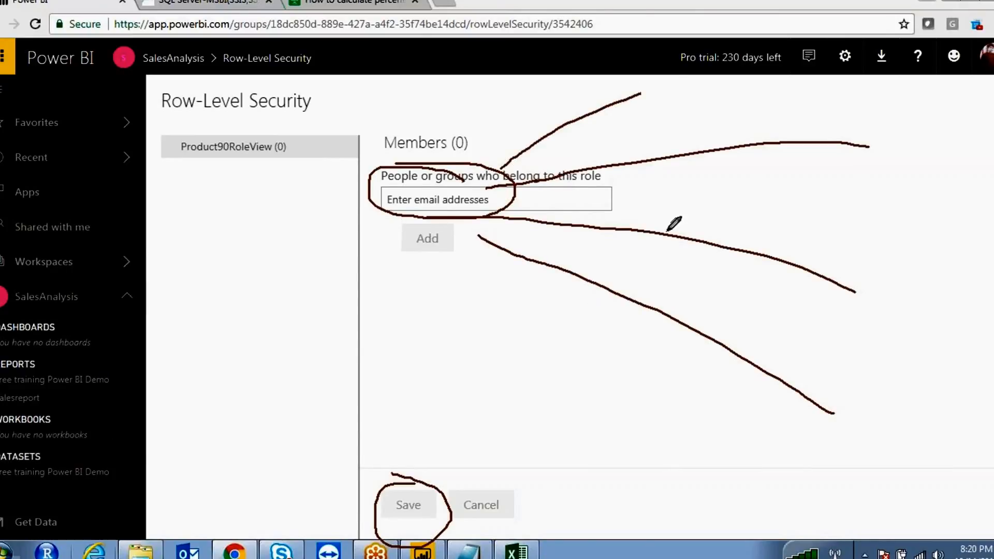
drag(266, 118, 329, 138)
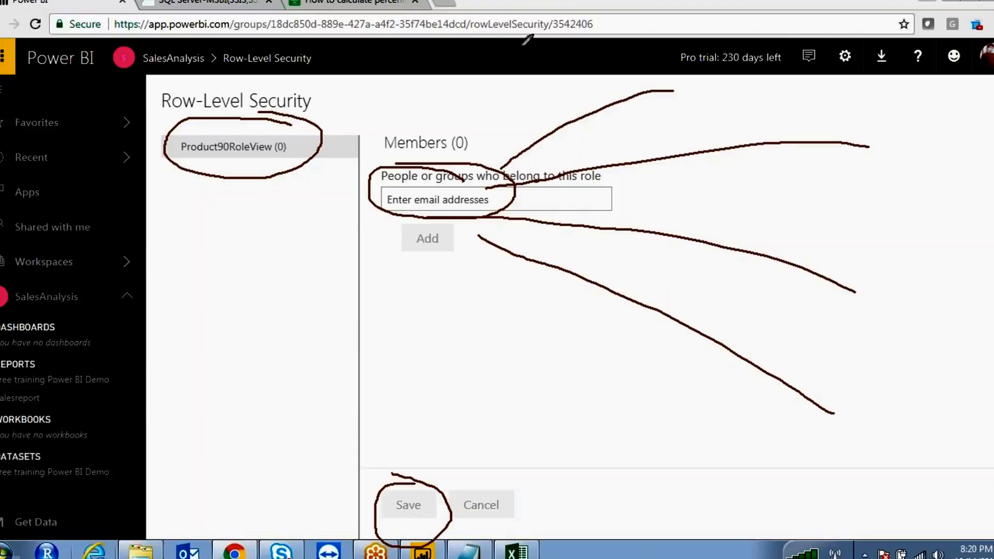
key(Escape)
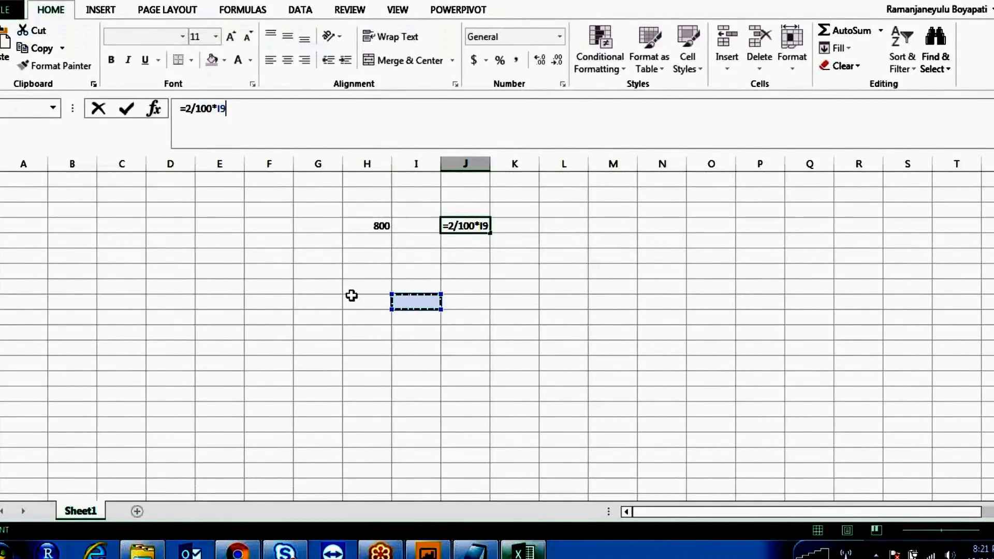
- Finish the formula as =2/100*H9 so J9 shows 16
click(369, 303)
key(Return)
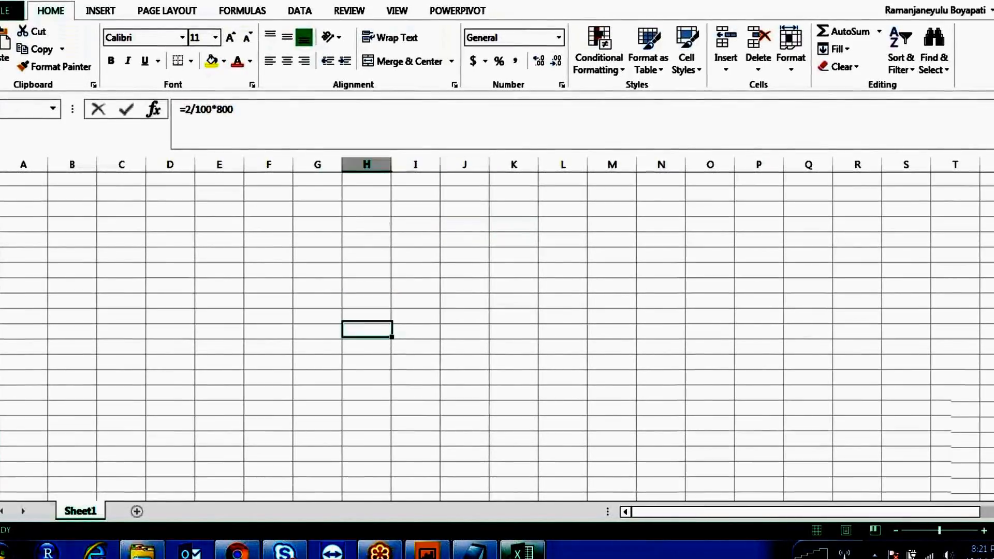
scroll(366, 333, down, 3)
scroll(366, 333, up, 2)
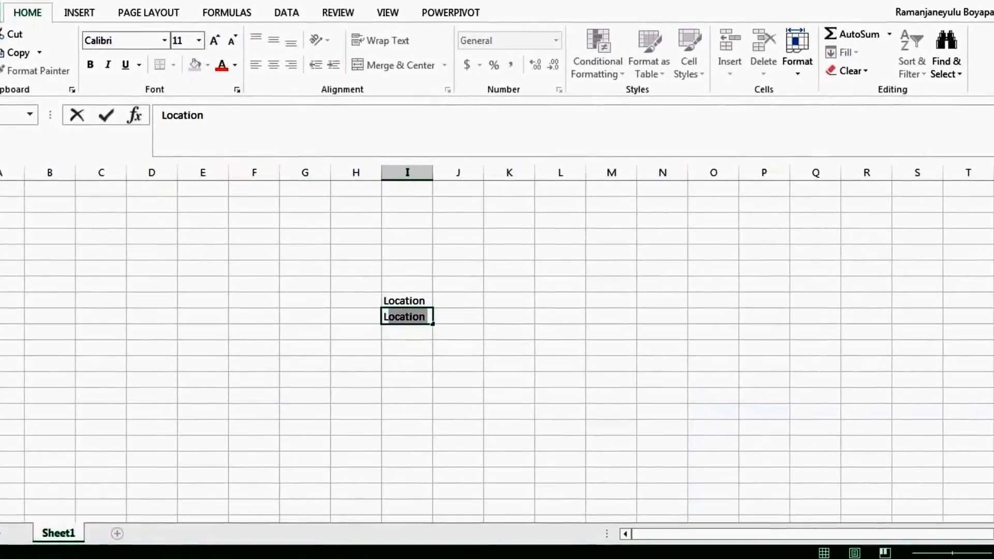
- Enter the LocationID, LocationName and UserID headers, autofitting columns H and I
text(Name)
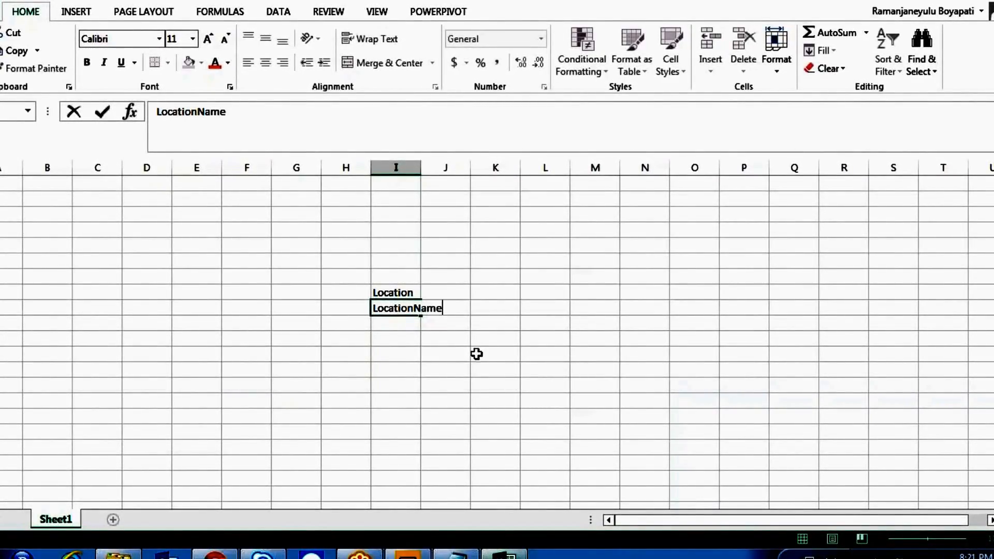
click(477, 354)
double_click(421, 166)
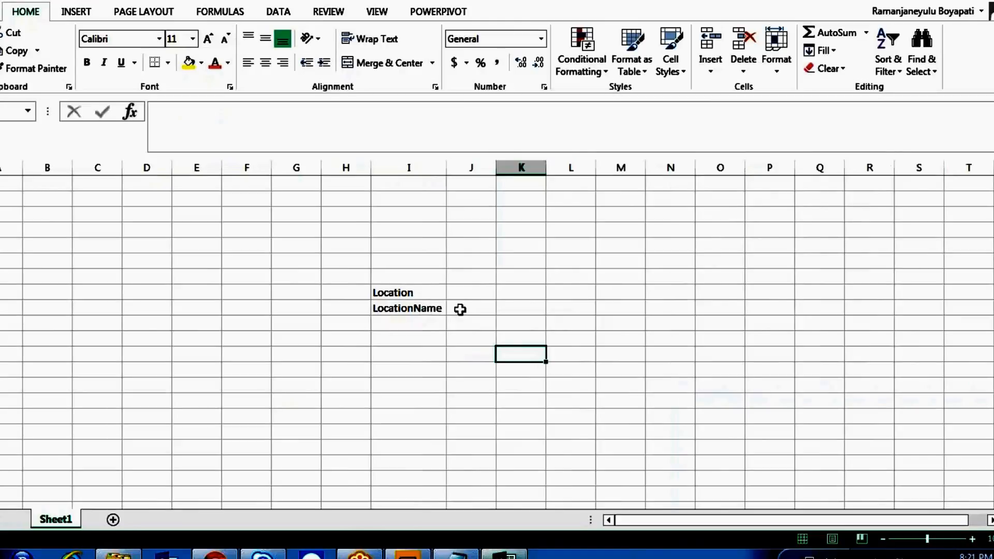
click(460, 309)
click(335, 307)
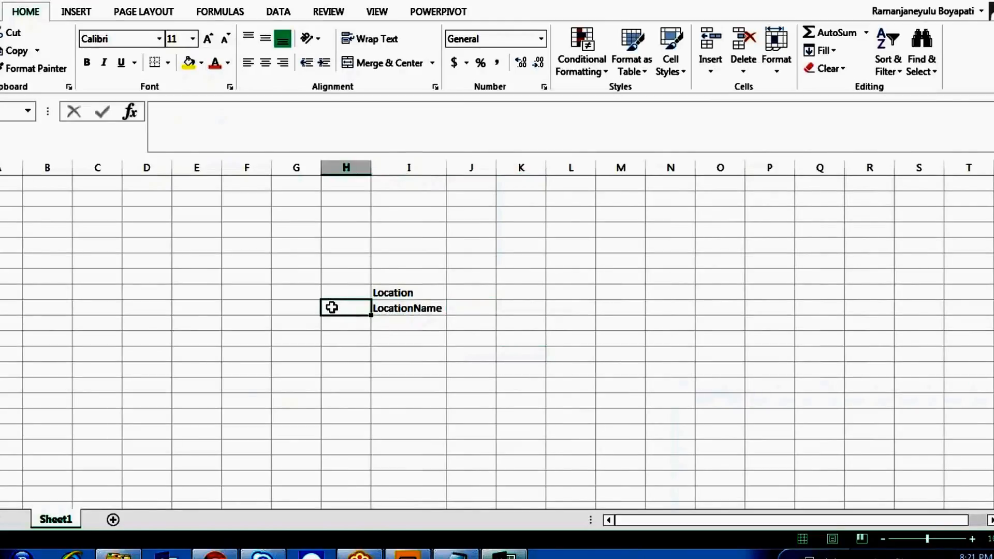
text(LocationID)
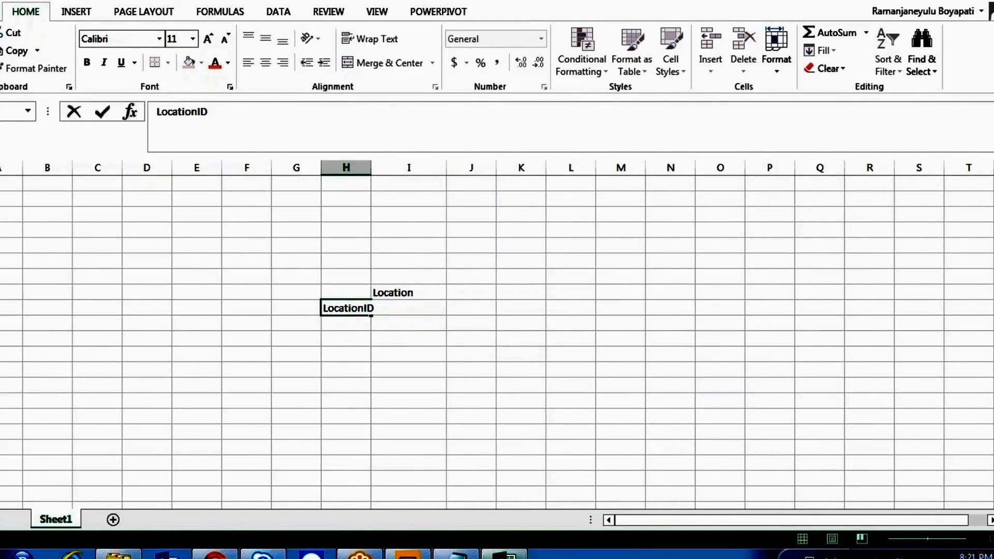
click(518, 383)
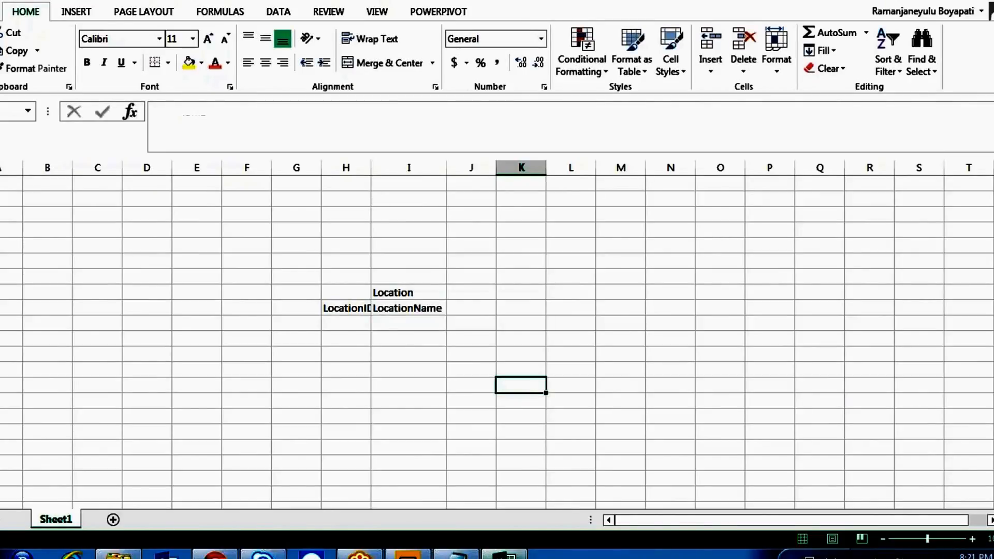
double_click(371, 168)
click(486, 309)
text(UserID)
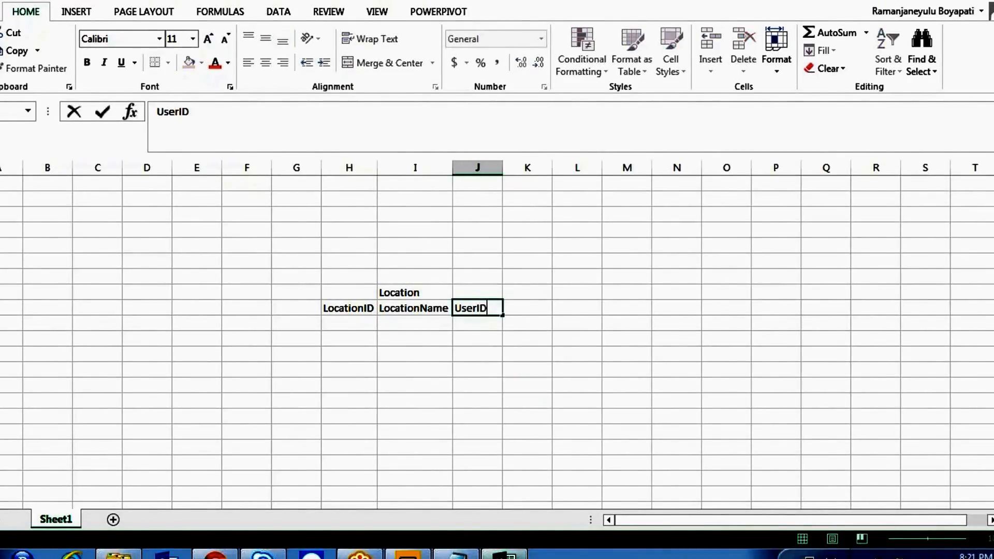
click(445, 419)
- Fill LocationID values 1, 2, 3 and 4 under the header
click(339, 309)
click(350, 322)
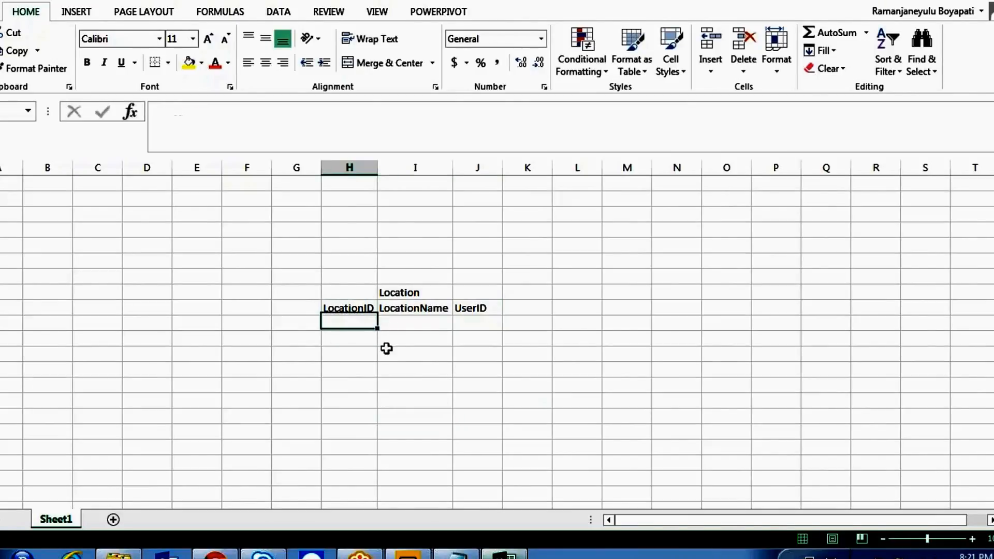
text(1)
key(Return)
text(2)
key(Return)
text(3)
key(Return)
text(4)
key(Return)
- Enter the cities Hyderabad, Bangalore, Chenni and Delhi under LocationName
key(Up)
key(Up)
key(Up)
key(Up)
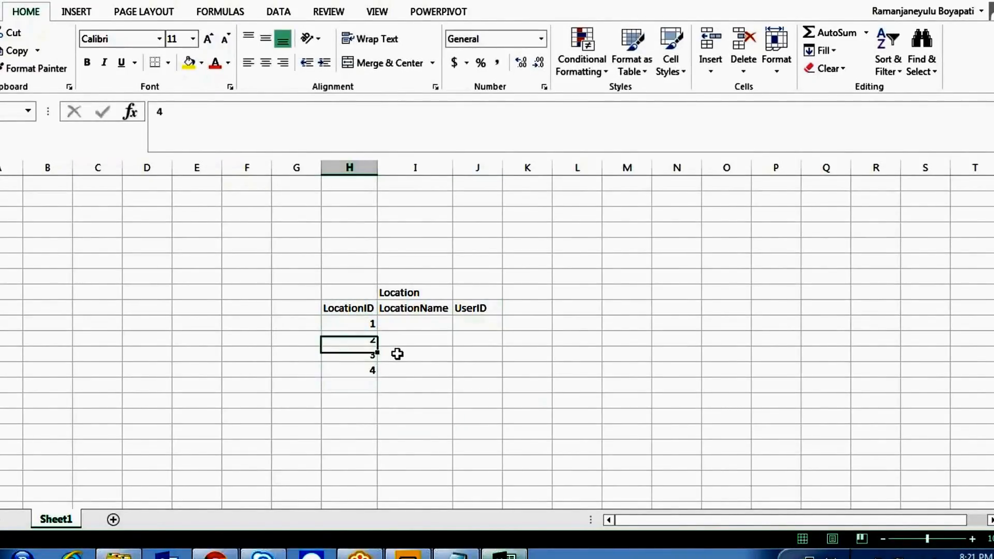
key(Right)
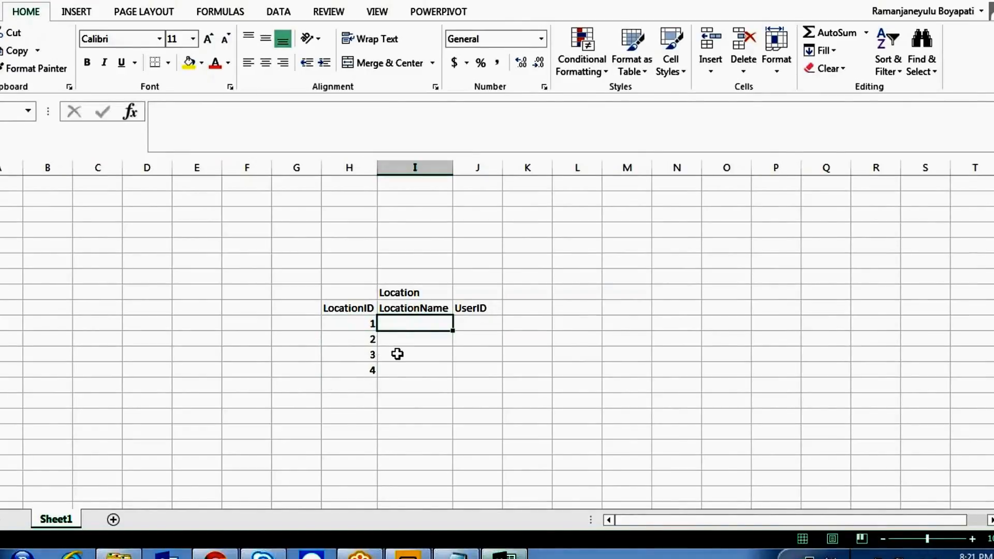
text(Hyderabad)
key(Return)
text(Bangalore)
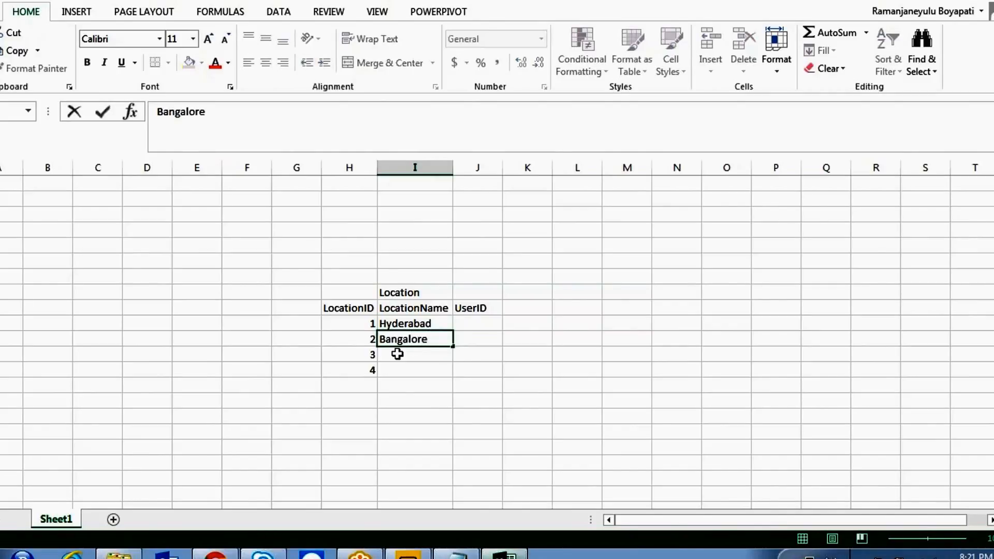
key(Return)
text(V)
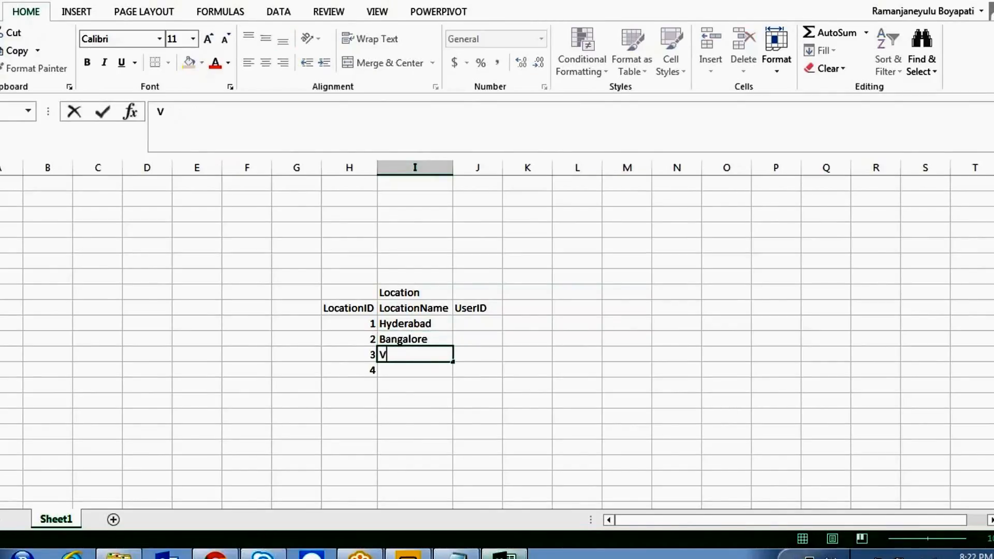
text(henni)
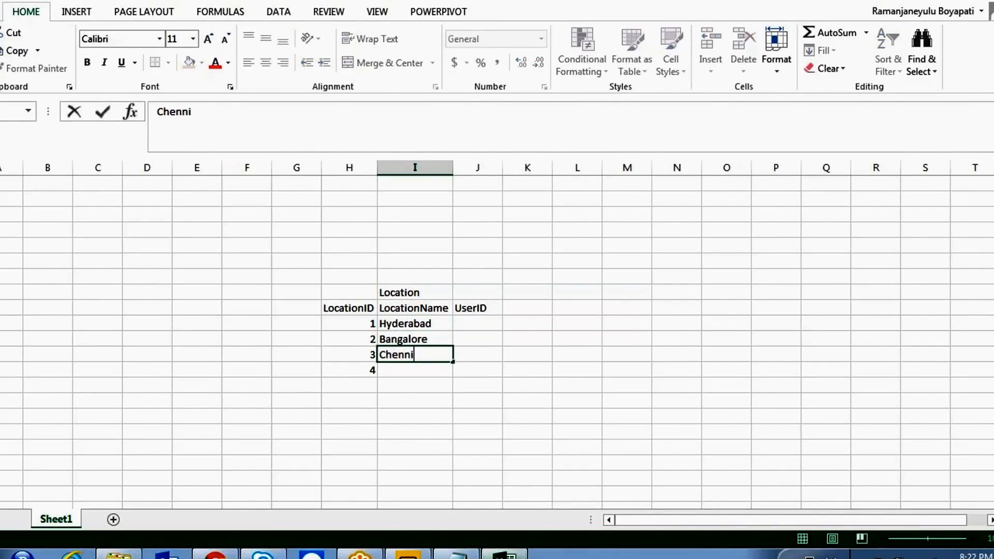
key(Return)
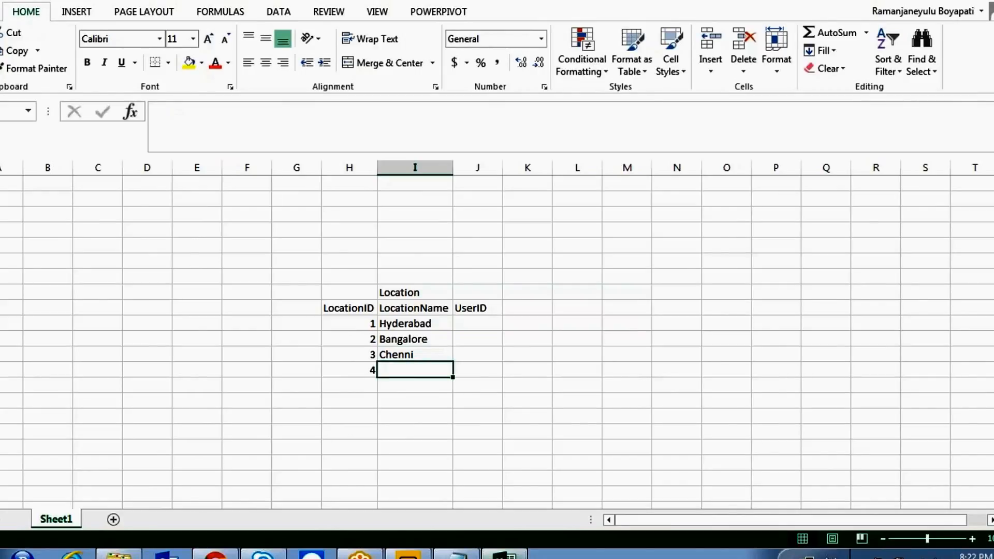
text(Delhi)
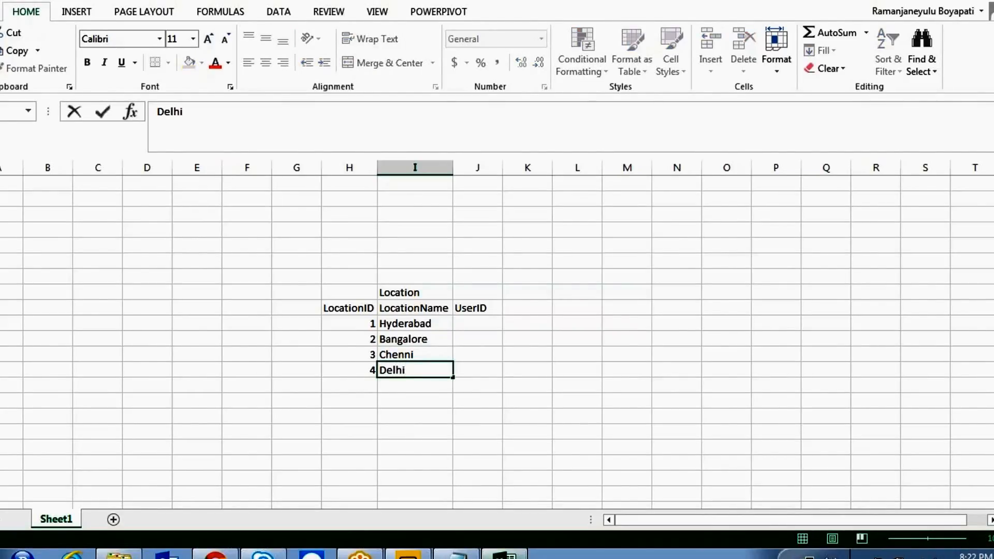
click(525, 415)
- Add a Users title in column N with user numbers 1 to 4 below it
click(673, 294)
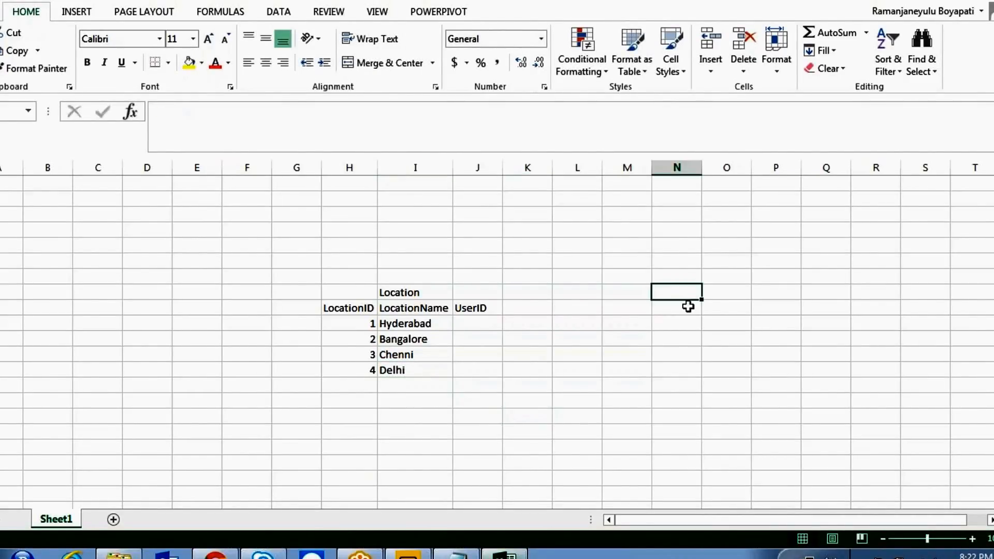
text(Users)
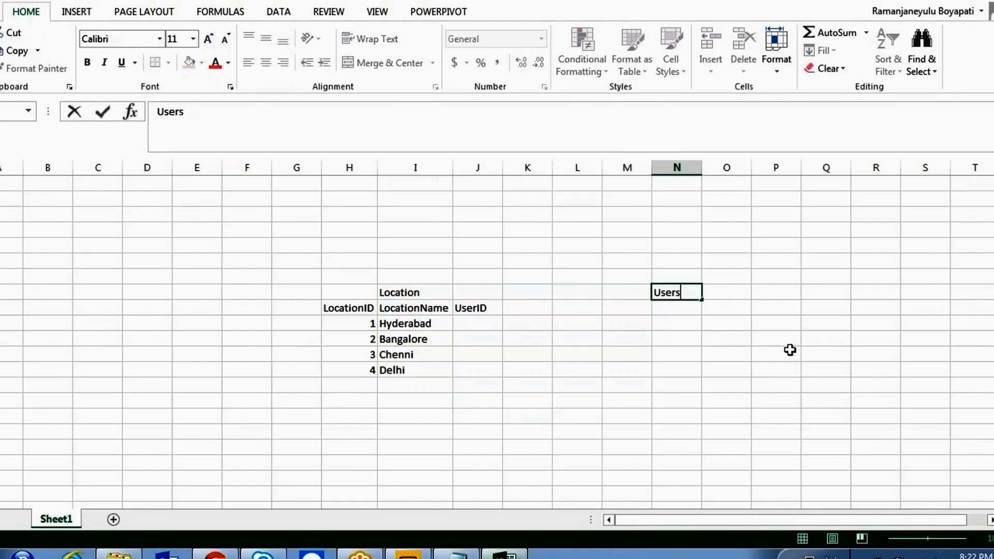
key(Return)
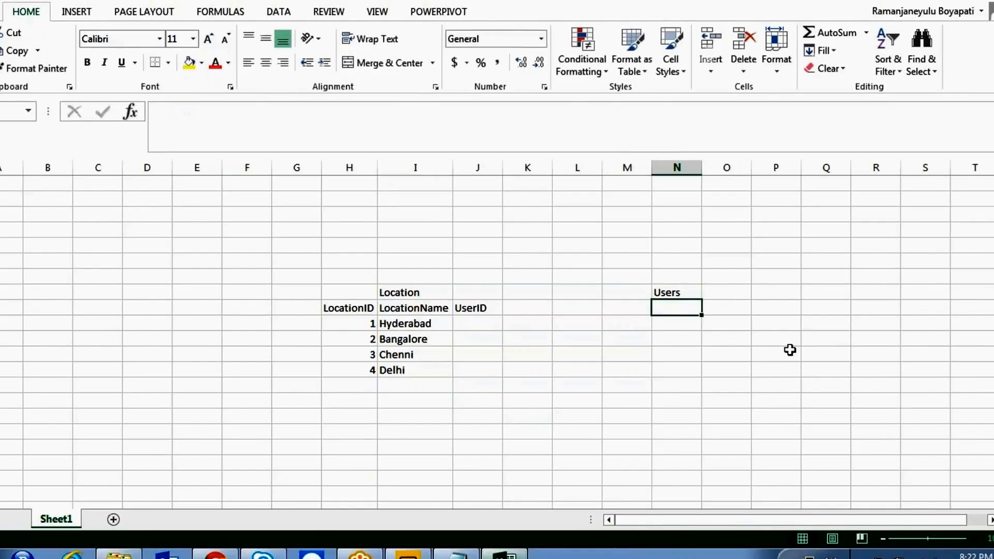
key(Up)
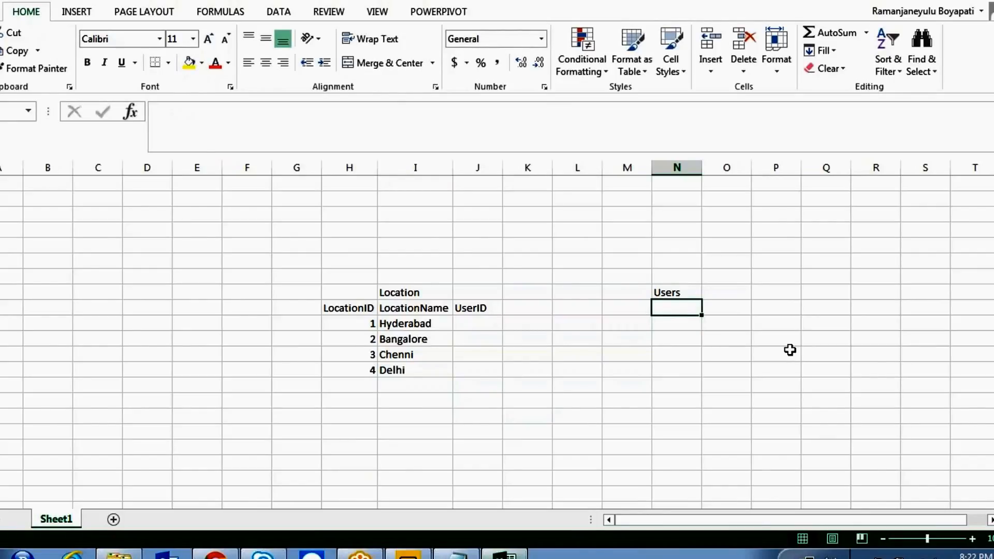
text(1)
key(Return)
text(2)
key(Return)
text(3)
key(Return)
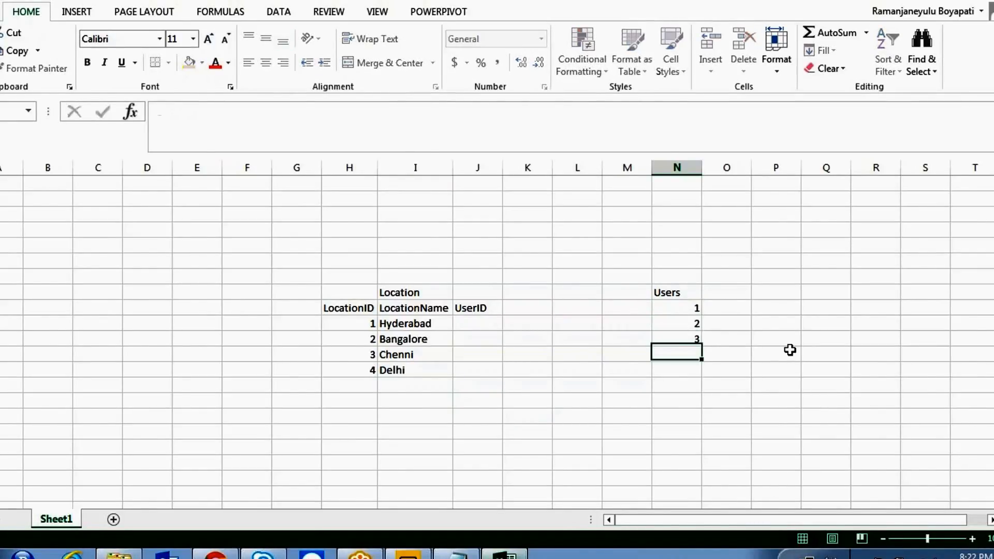
text(4)
key(Tab)
key(Up)
key(Up)
key(Up)
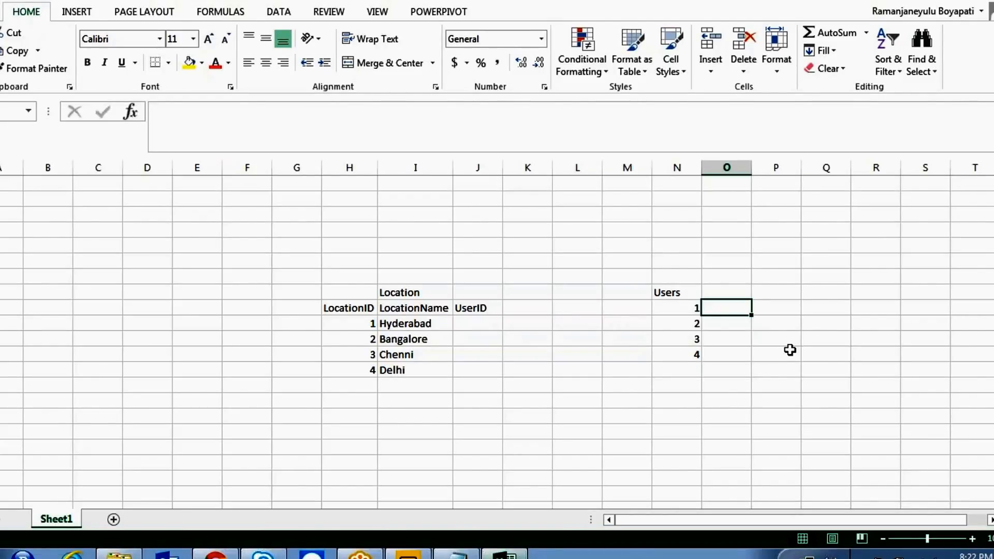
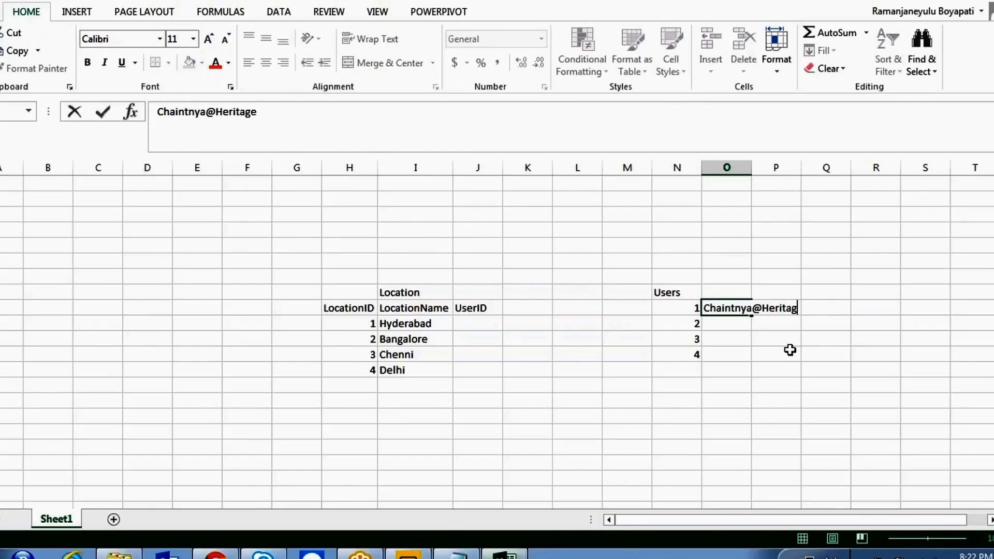
- Enter the e-mail addresses for users 1 and 2 in column O and autofit it
click(753, 170)
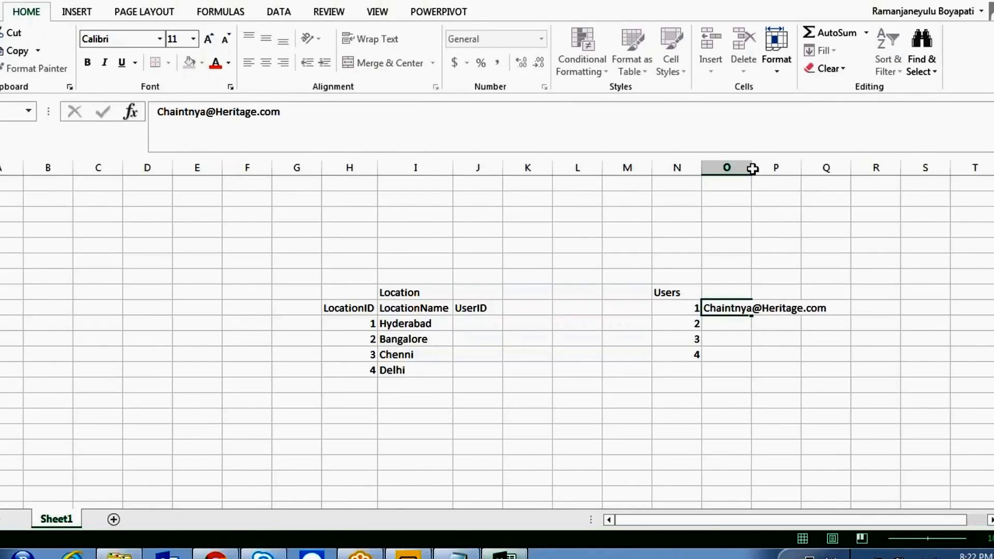
click(768, 364)
click(720, 324)
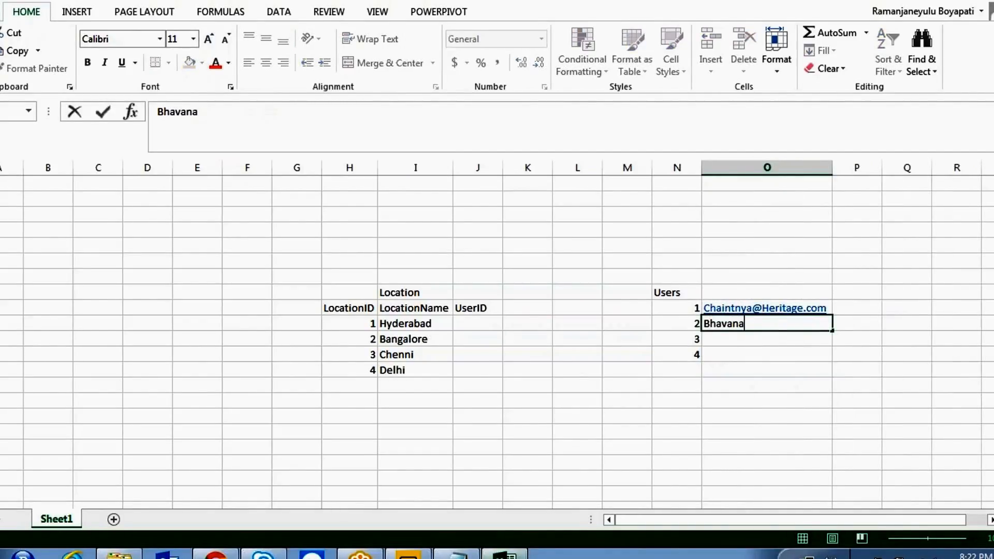
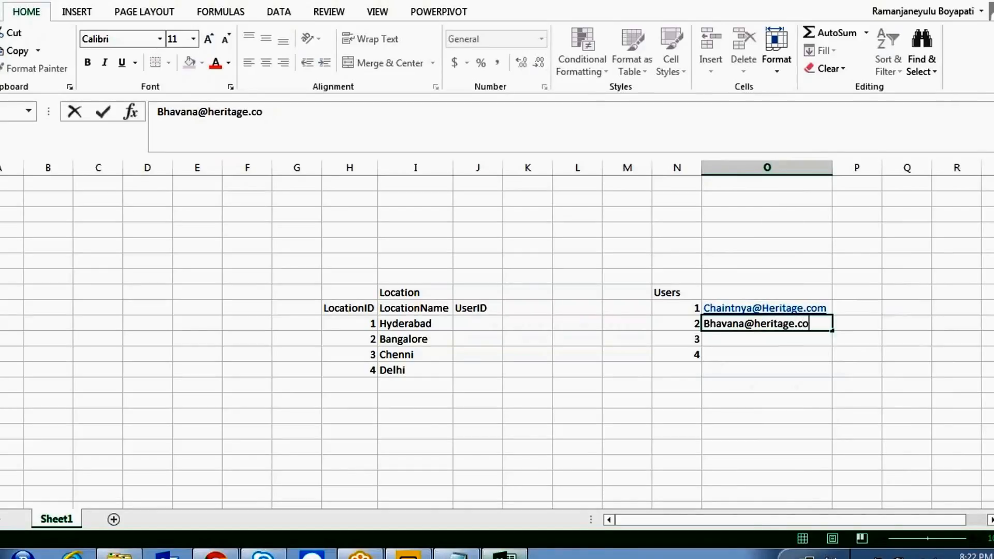
click(905, 351)
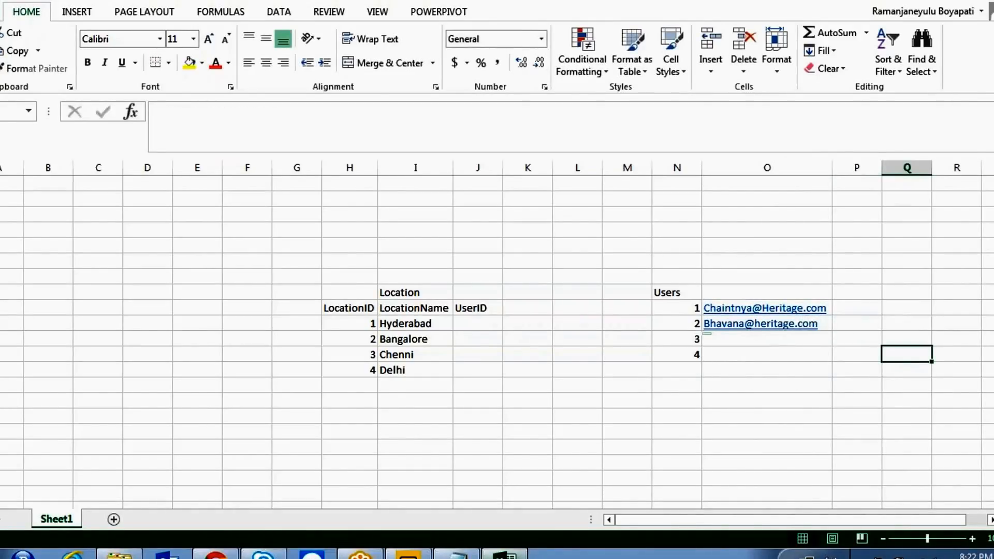
- Copy the first user's e-mail address into the rows for users 3 and 4
click(828, 309)
key(ctrl+c)
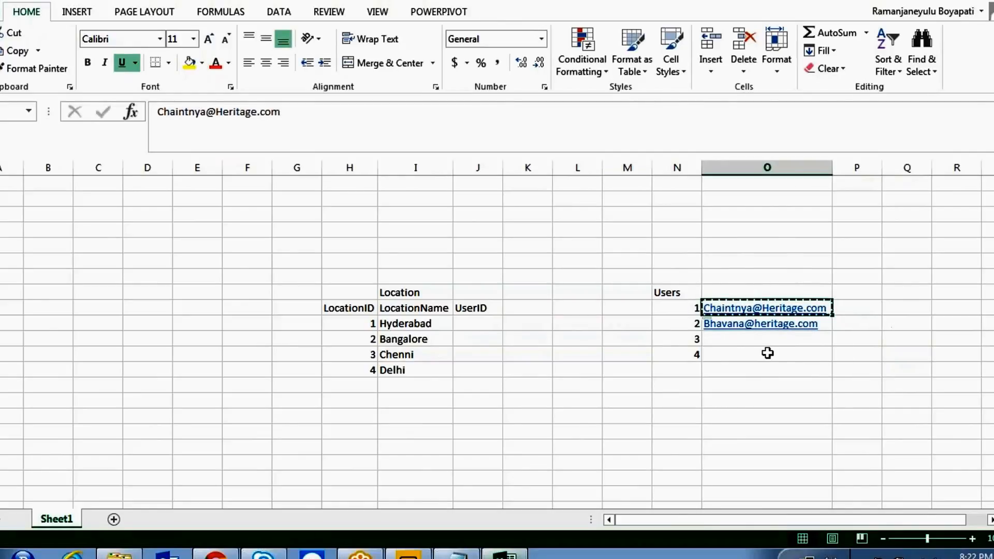
click(765, 342)
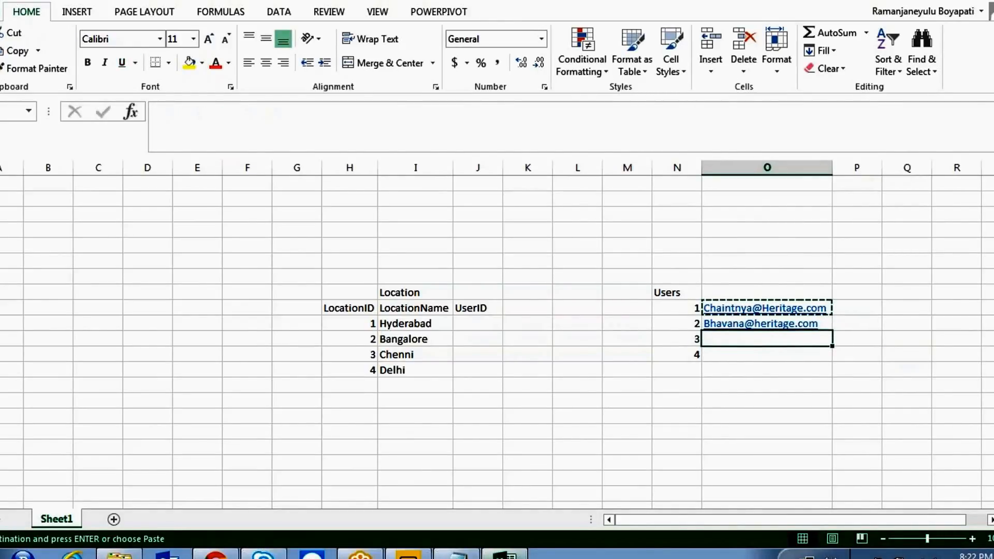
key(ctrl+v)
key(Down)
key(ctrl+v)
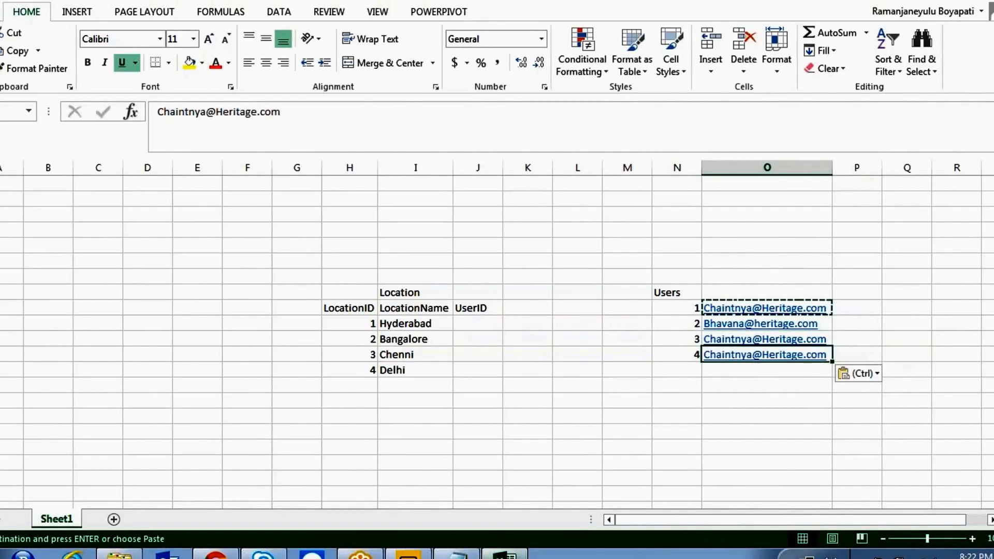
click(656, 373)
key(Escape)
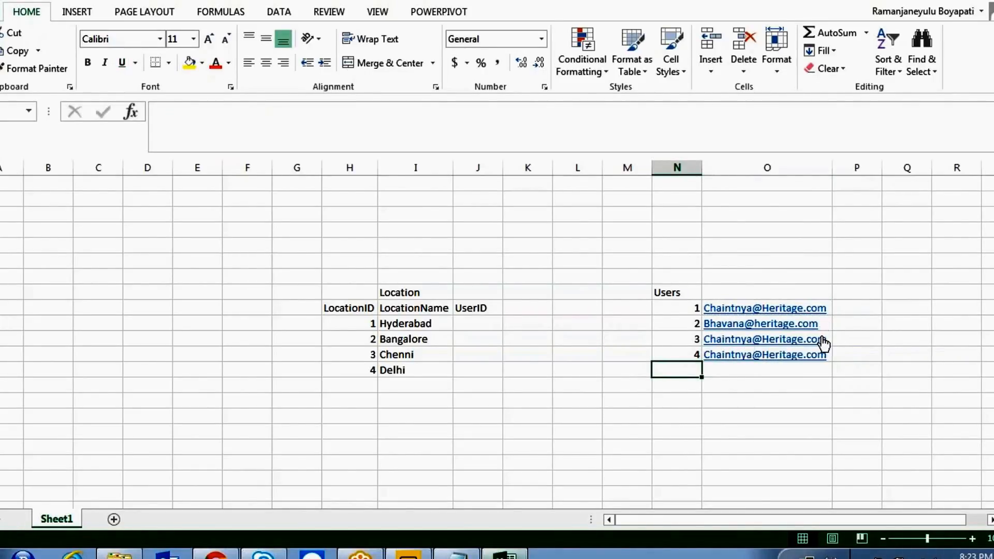
- Replace the duplicated addresses with users 3 and 4's own e-mail addresses
click(742, 342)
right_click(741, 343)
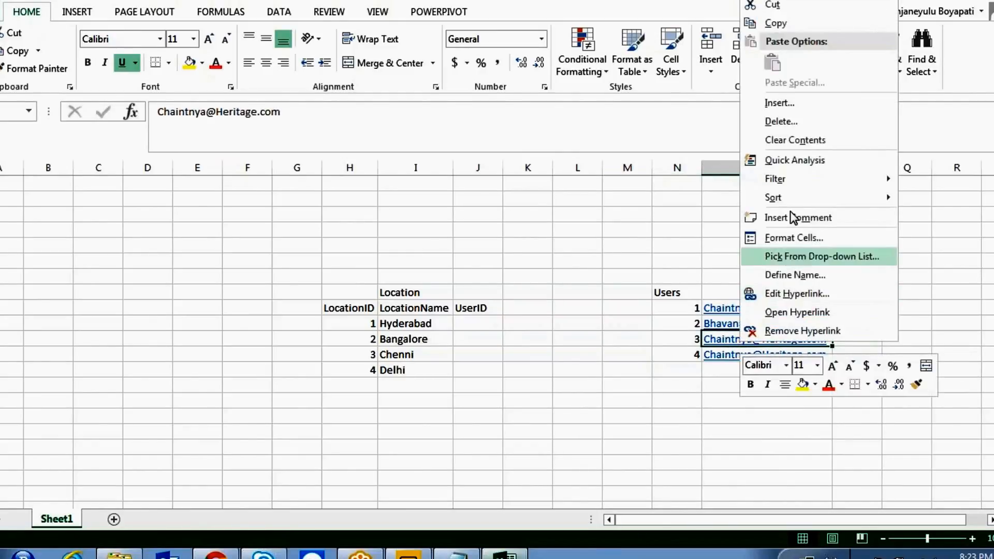
mouse_move(793, 179)
key(Escape)
key(Escape)
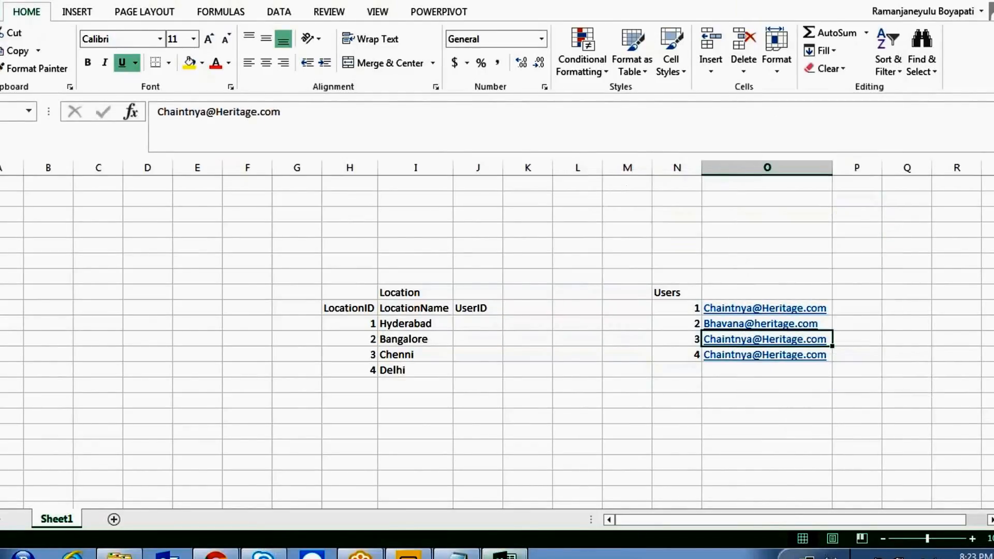
key(Delete)
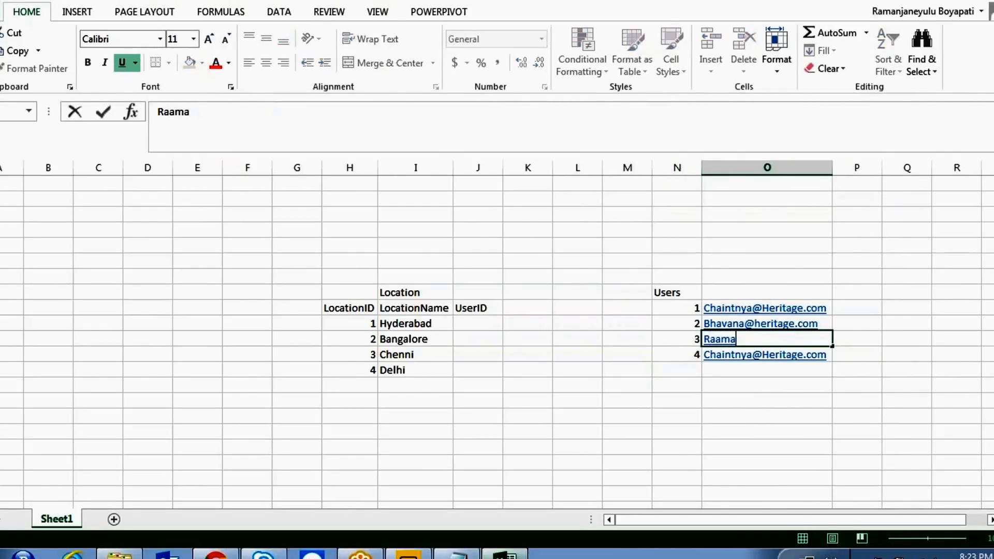
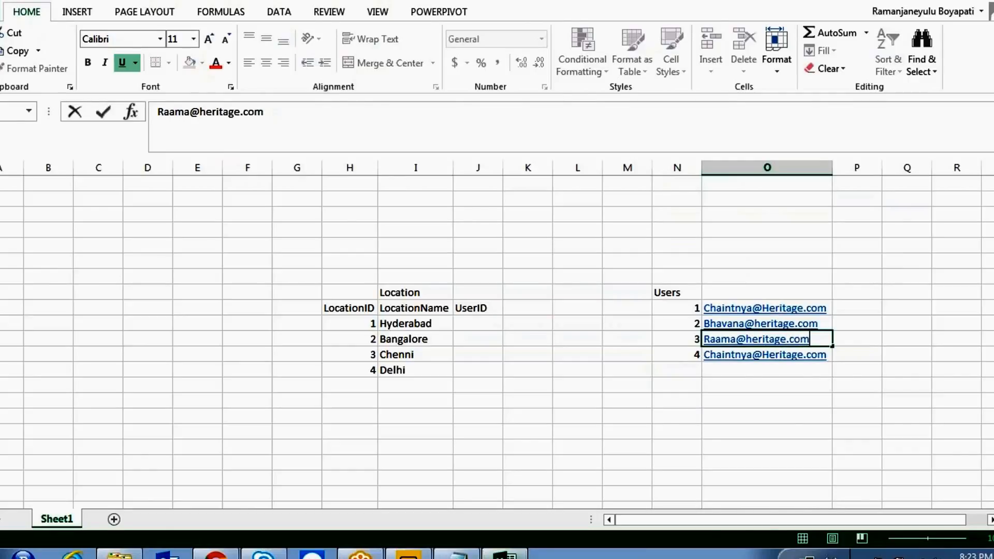
key(Return)
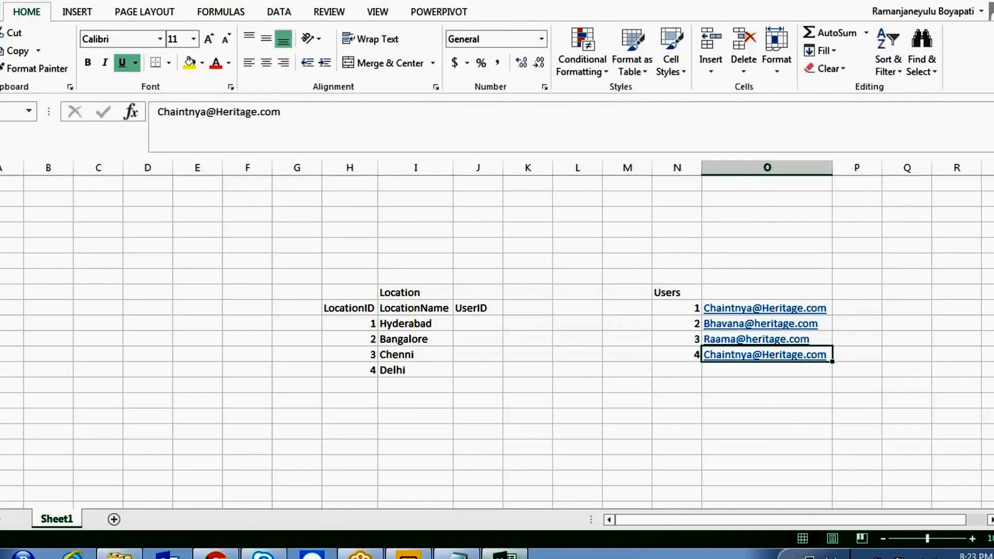
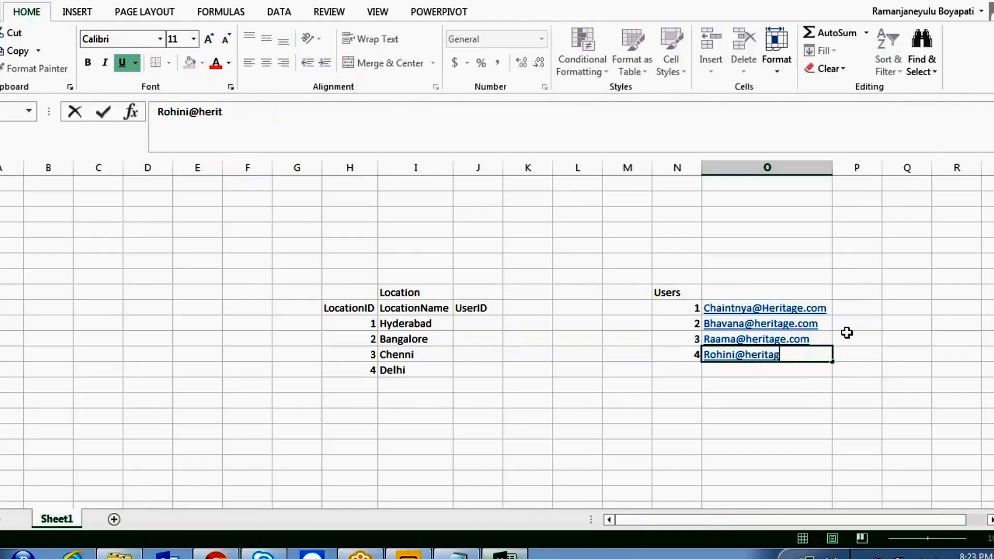
click(675, 400)
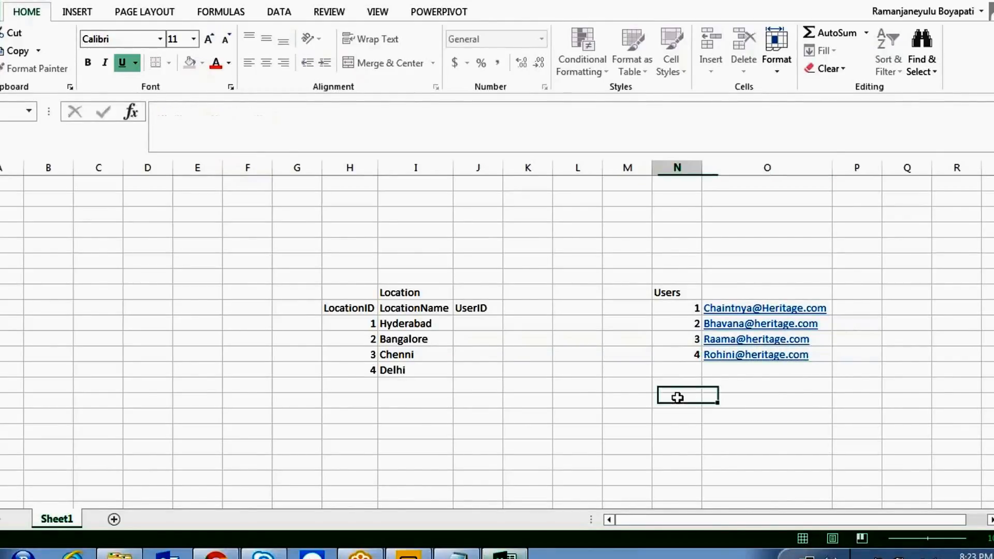
- Enter UserIDs 1, 2 and 3 for Hyderabad, Bangalore and Chenni
click(692, 308)
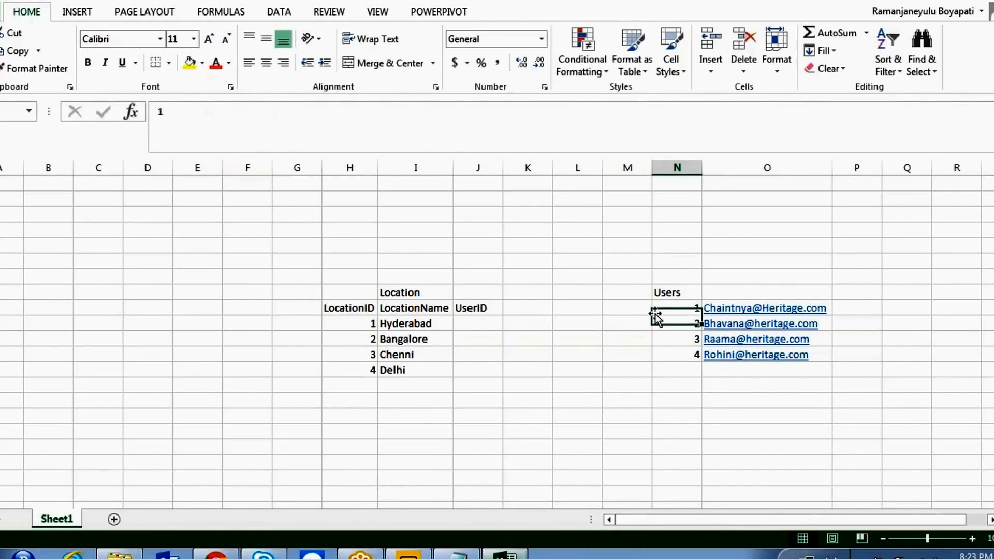
click(473, 322)
text(1)
key(Return)
text(2)
key(Return)
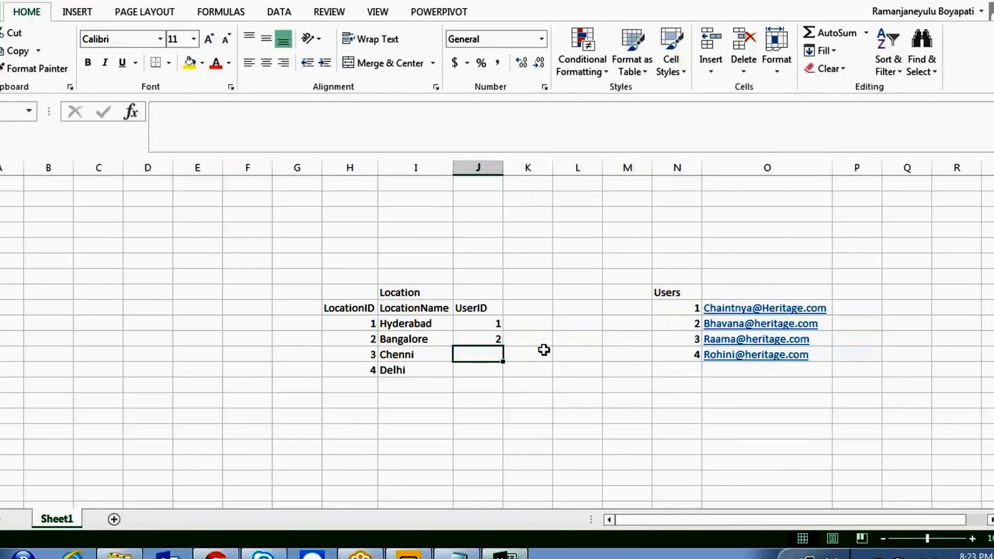
text(3)
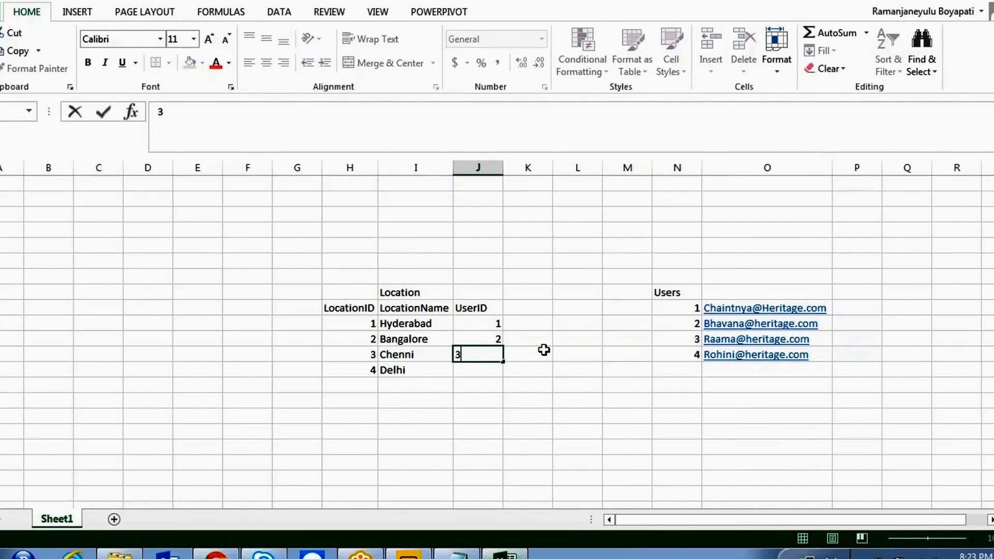
key(Return)
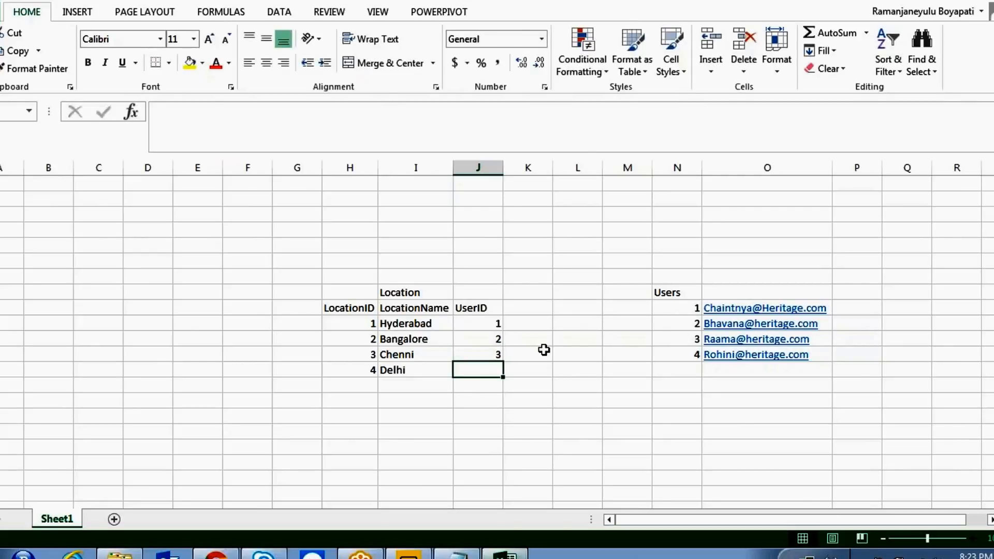
- Give Delhi UserID 4 and convert H24:J28 into a table with headers
text(4)
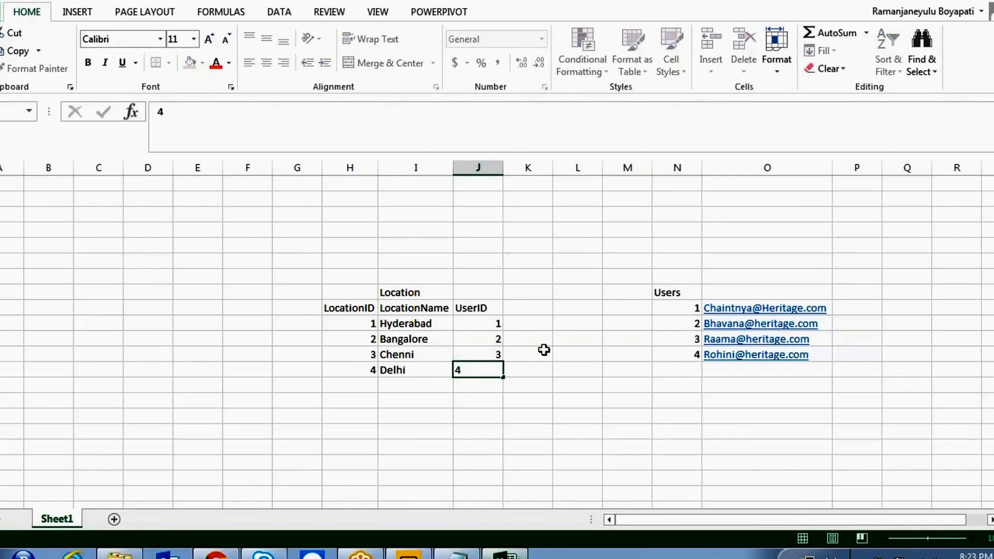
key(Return)
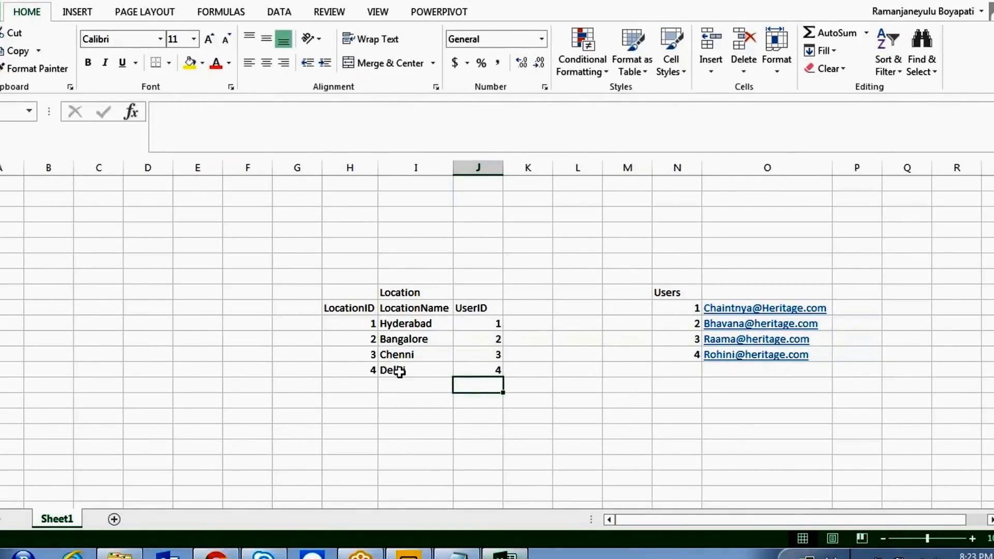
click(498, 371)
drag(434, 362, 348, 307)
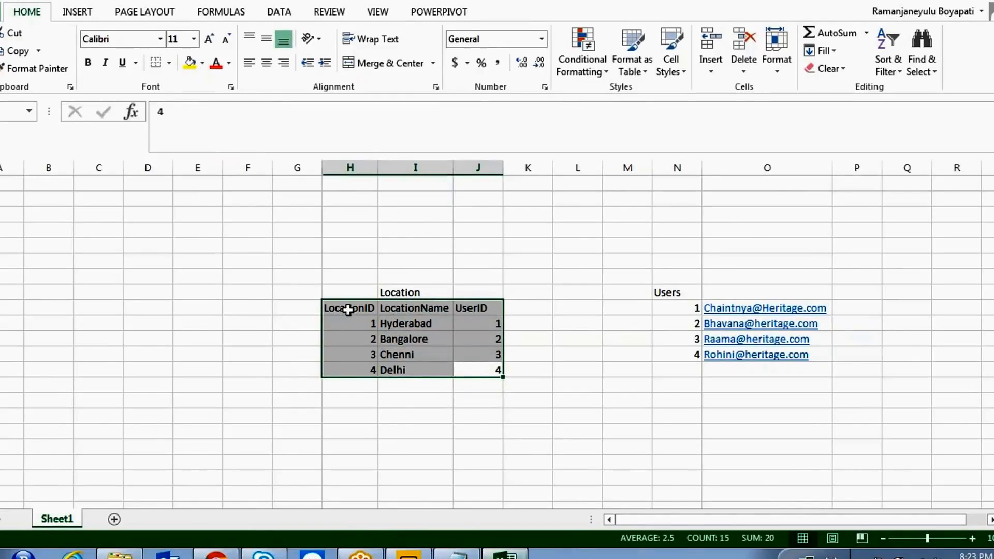
key(ctrl+t)
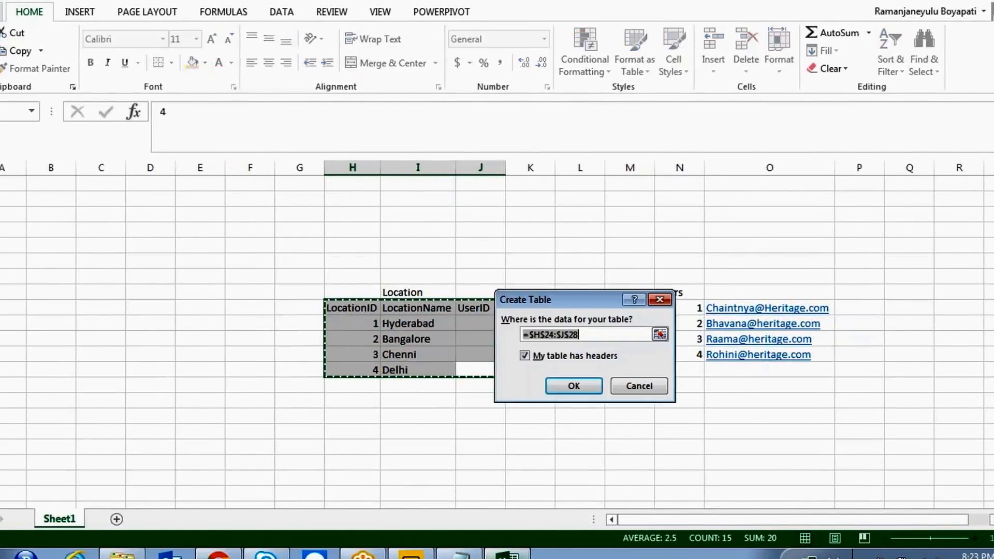
key(Return)
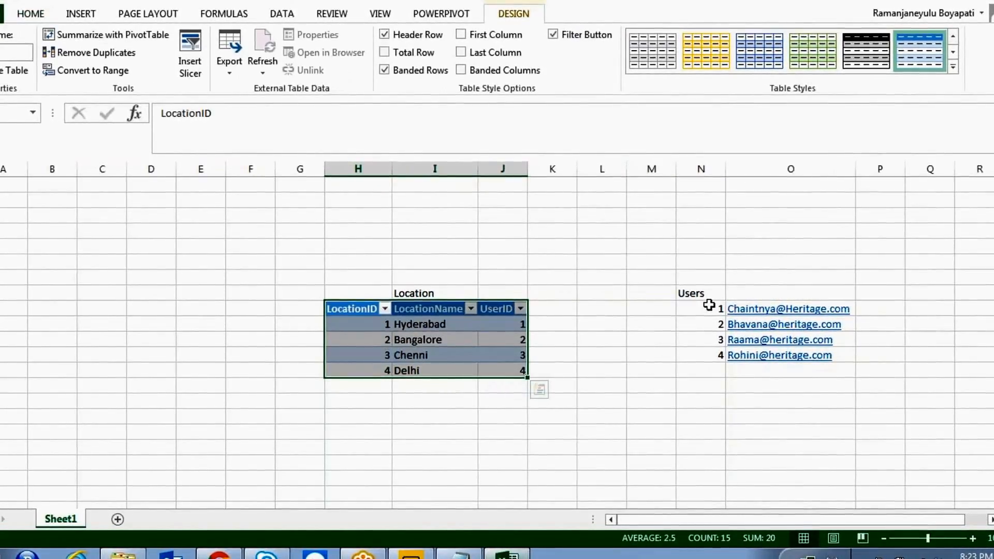
- Convert the Users range N24:O28 into a table without a header row
drag(710, 307, 798, 355)
key(ctrl+t)
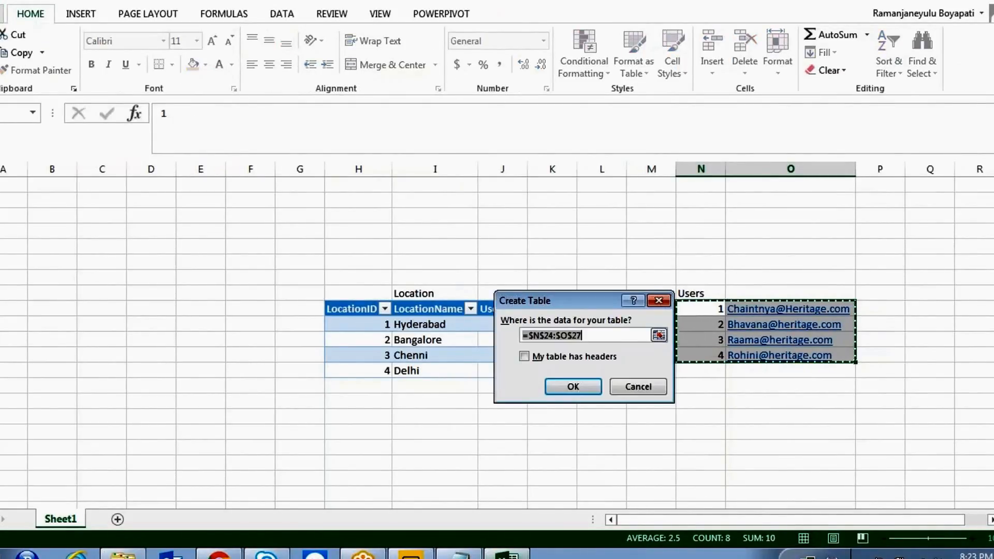
key(Return)
- Title the block 'SalesTransaction' and add the headers Locationid, Qty and Sales
click(68, 290)
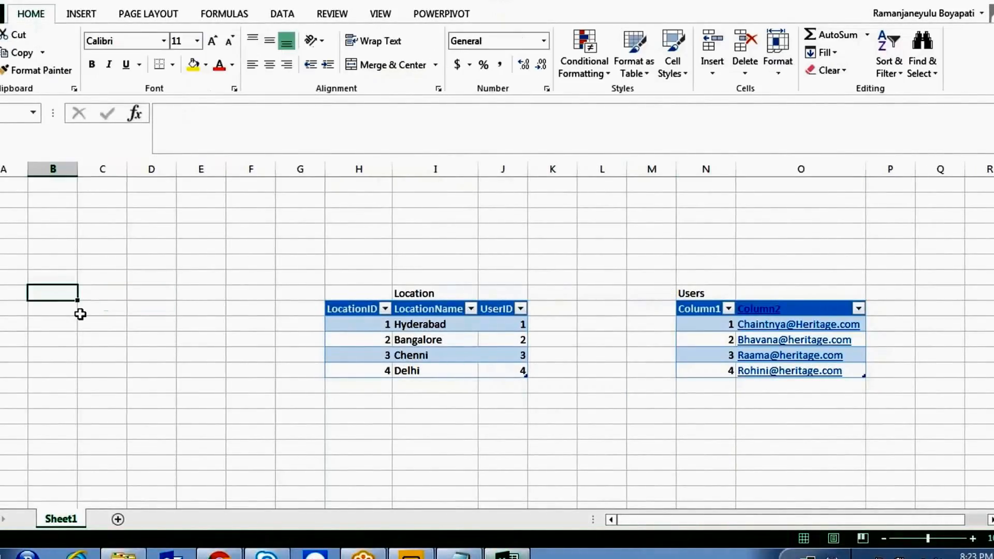
text(SalesTransa)
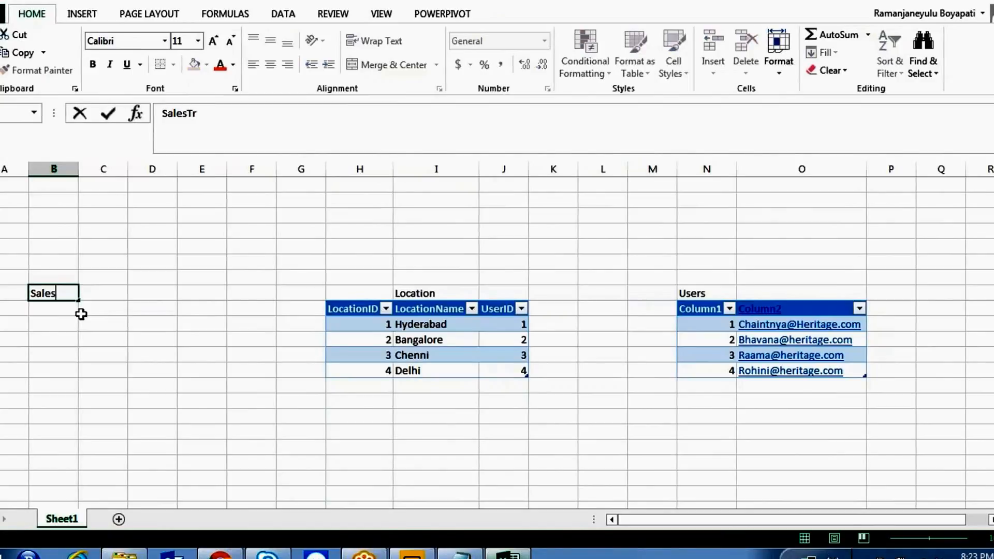
text(ction)
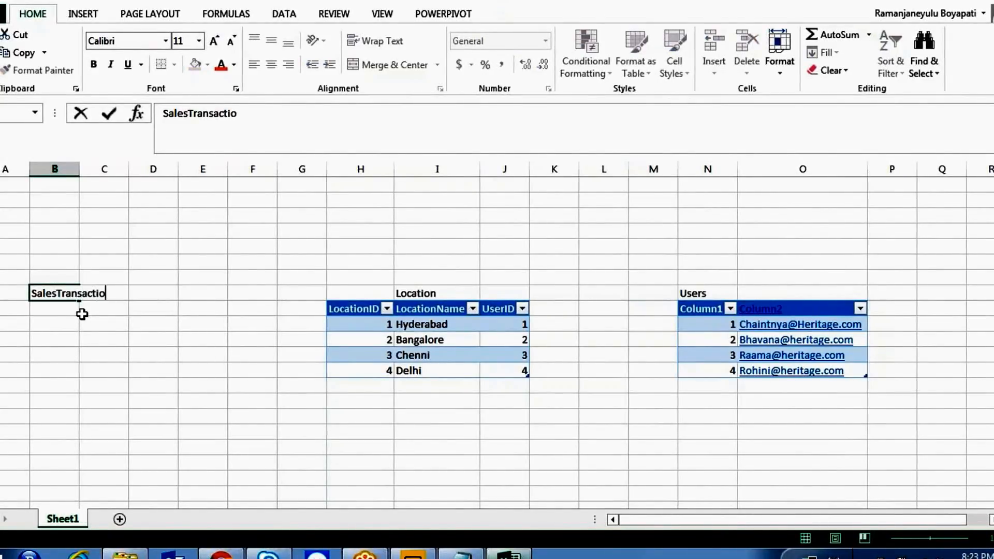
click(86, 321)
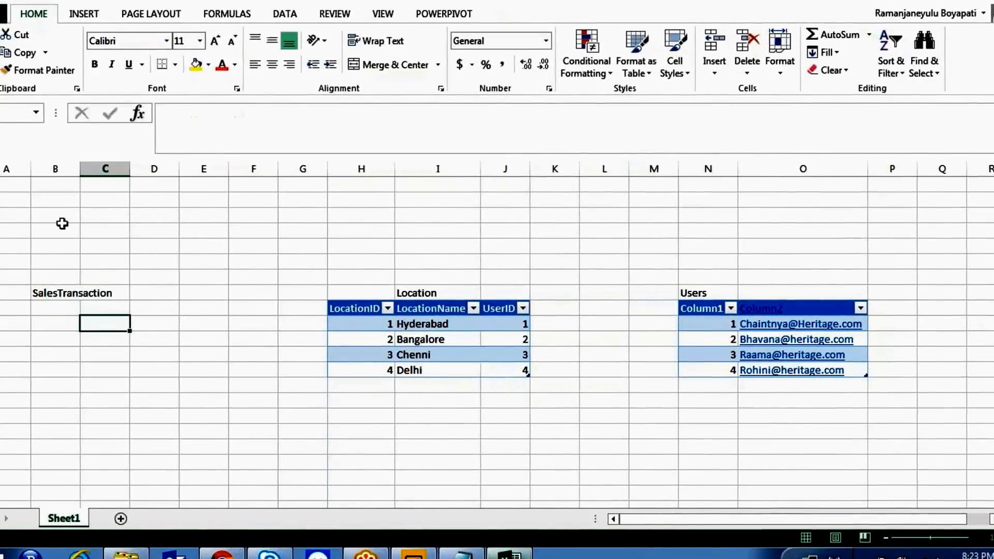
double_click(80, 169)
click(67, 317)
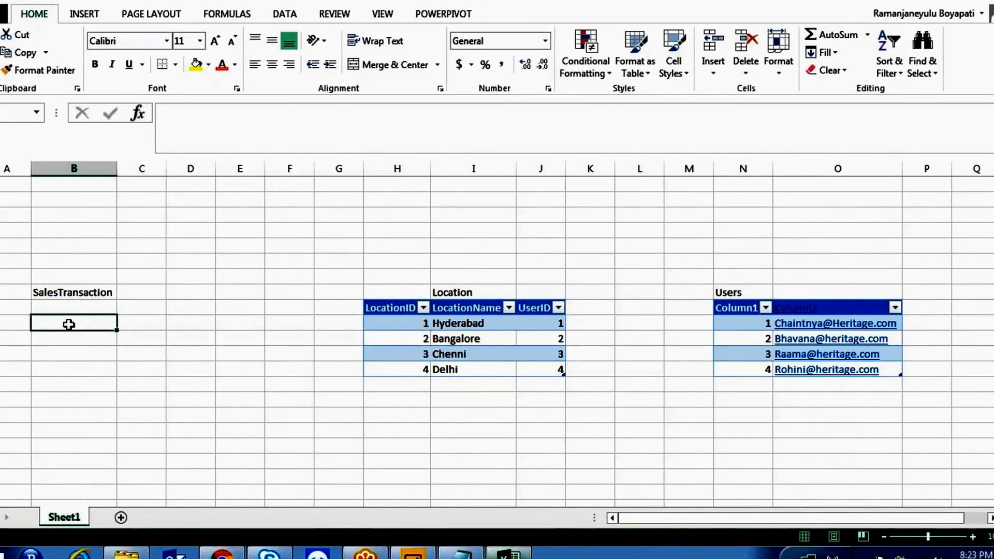
text(Loca)
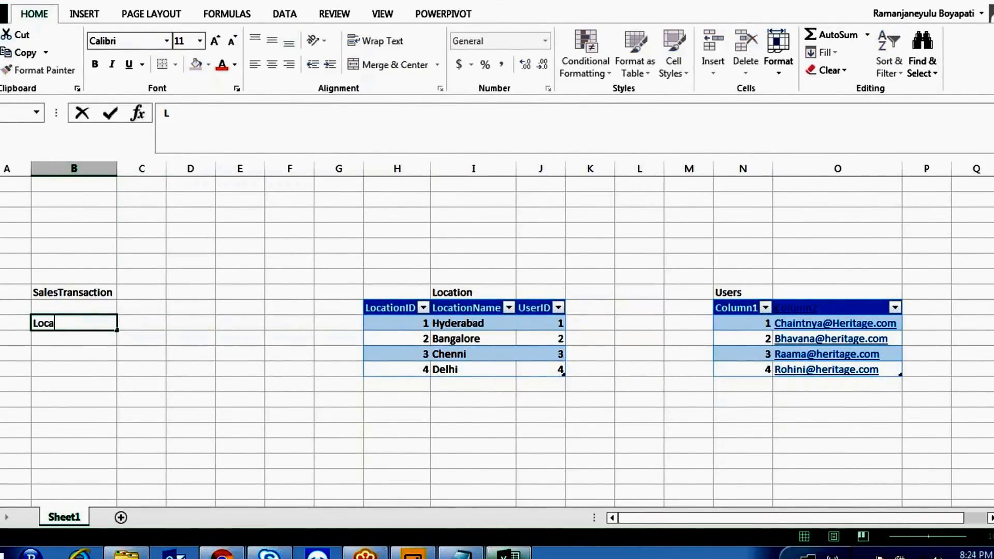
text(tionid)
key(Tab)
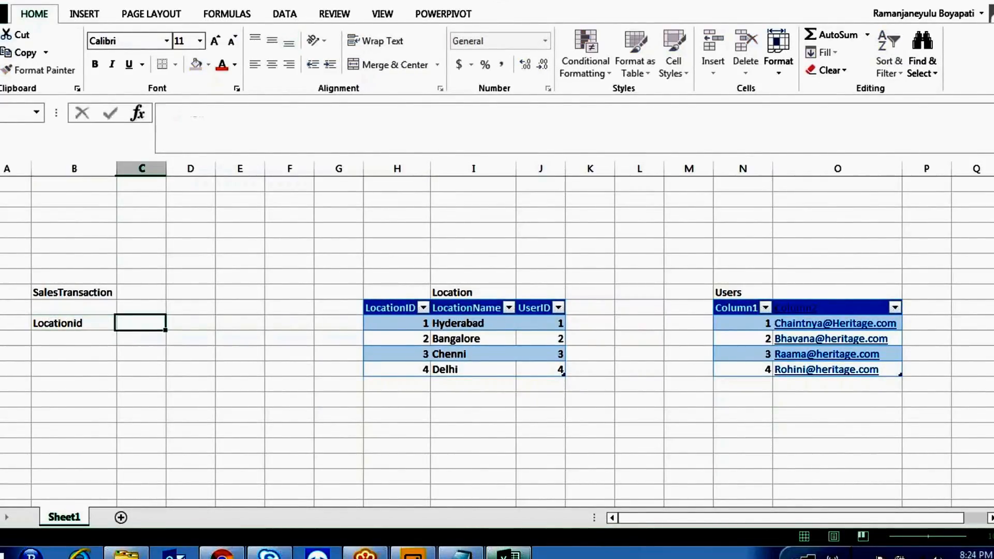
text(Qty)
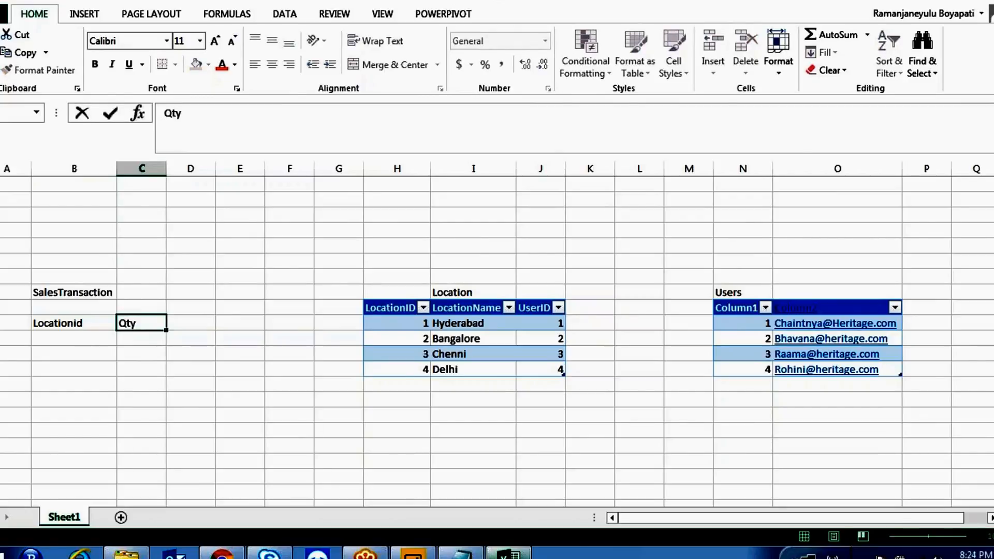
key(Tab)
text(Sales)
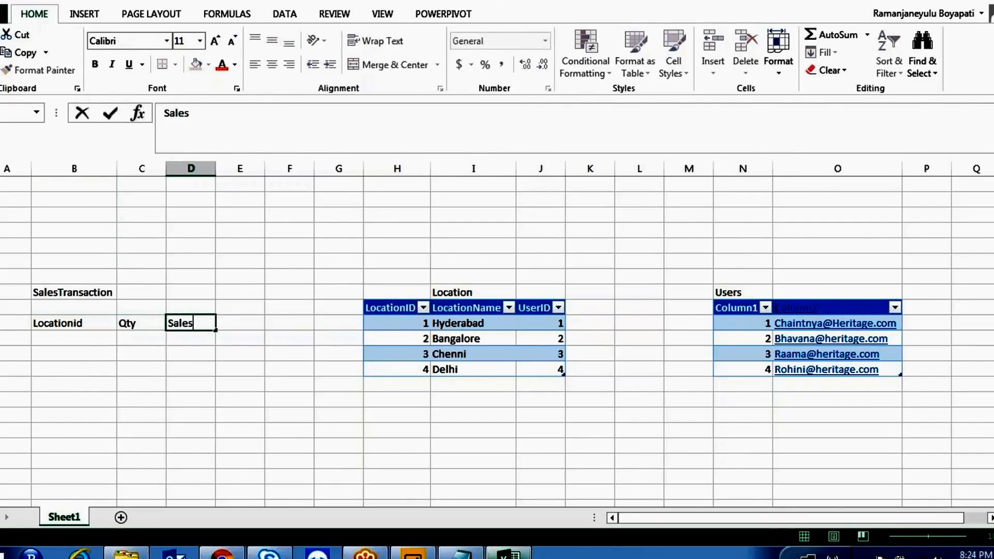
- Enter the Locationid values 1, 1, 2, 3, 3, 4 down column B
click(112, 378)
click(85, 339)
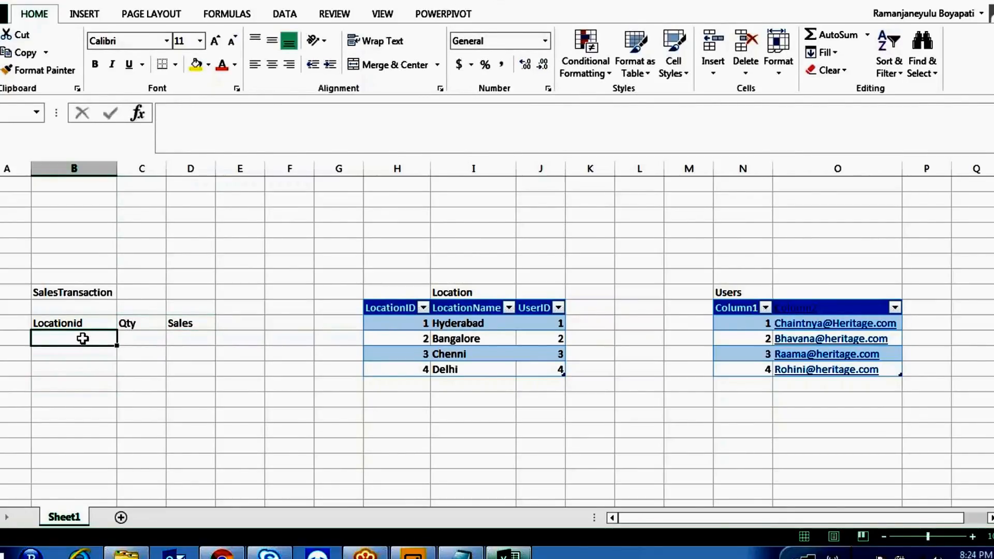
text(1)
key(Return)
text(1)
key(Return)
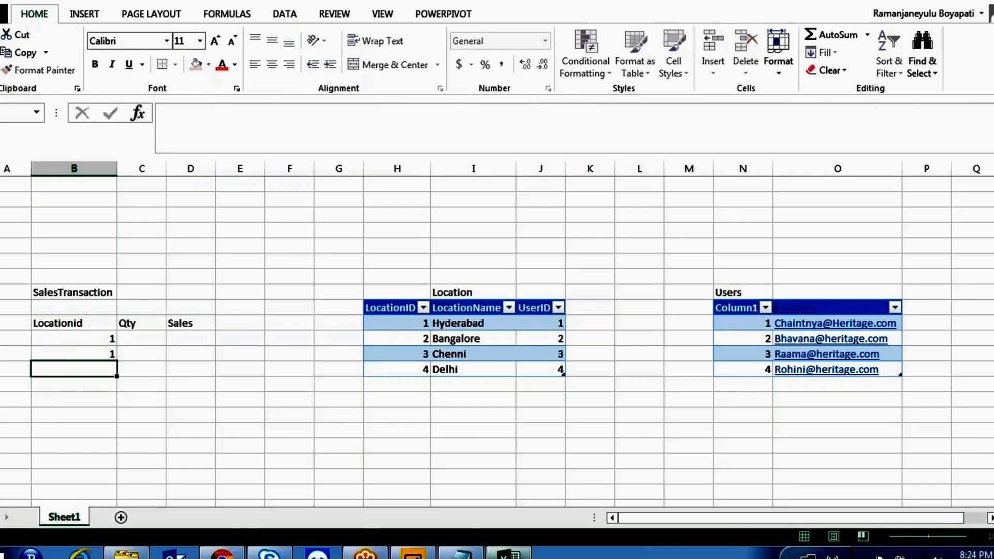
text(1)
key(Return)
text(2)
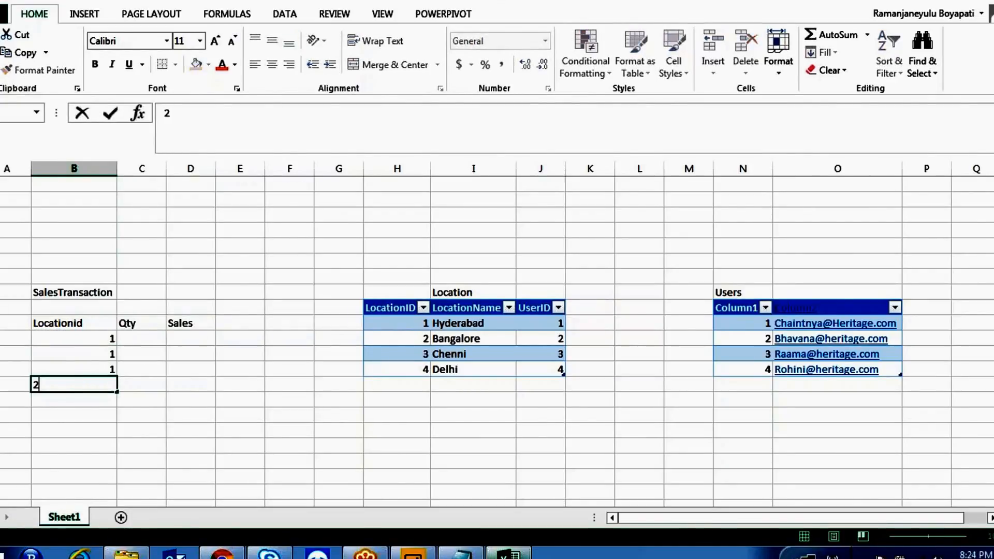
key(Return)
text(3)
key(Return)
text(3)
key(Return)
text(4)
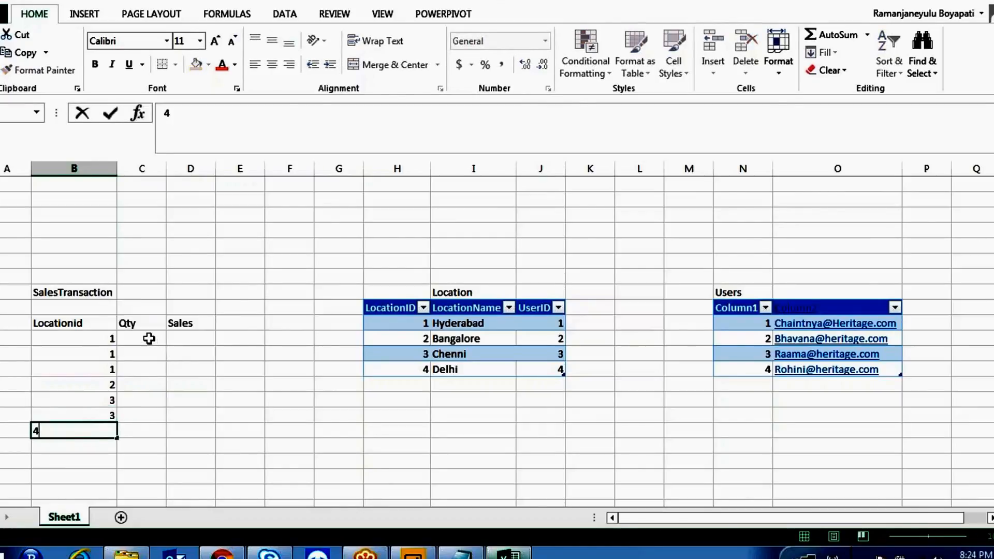
- Fill the Qty column with 3, 324, 44, 4, 43, 4 and 34
click(148, 338)
text(3)
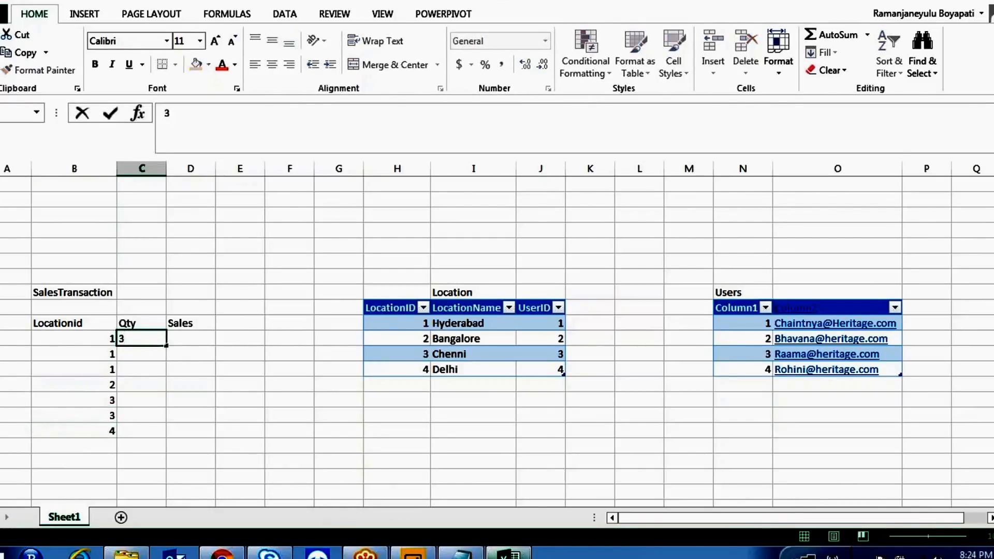
key(Return)
text(324)
key(Return)
text(44)
key(Return)
key(Return)
text(4)
key(Return)
text(43)
key(Return)
text(4)
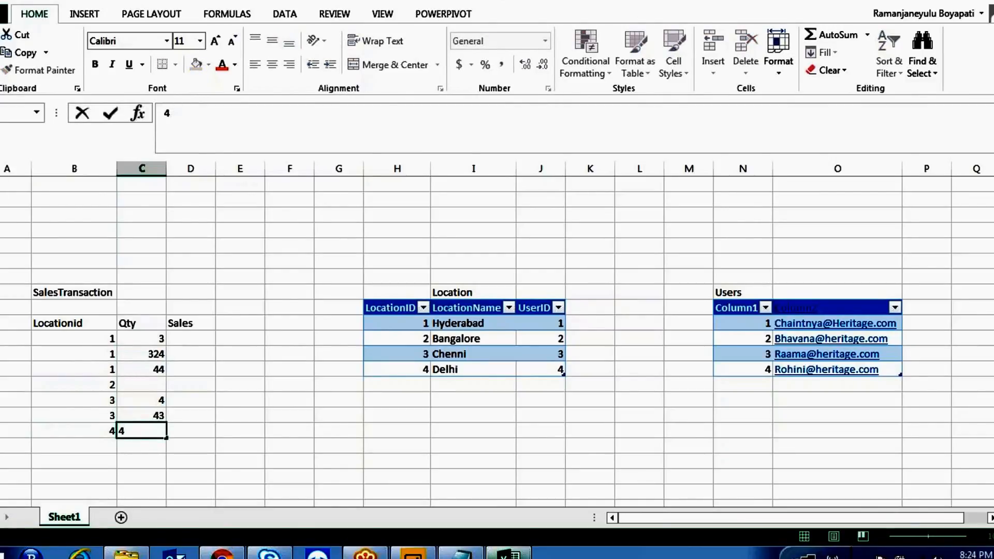
key(Up)
key(Up)
key(Up)
text(34)
key(Right)
- Enter the Sales figures starting with 3345 and 45, then select the whole data range
key(Up)
key(Up)
key(Up)
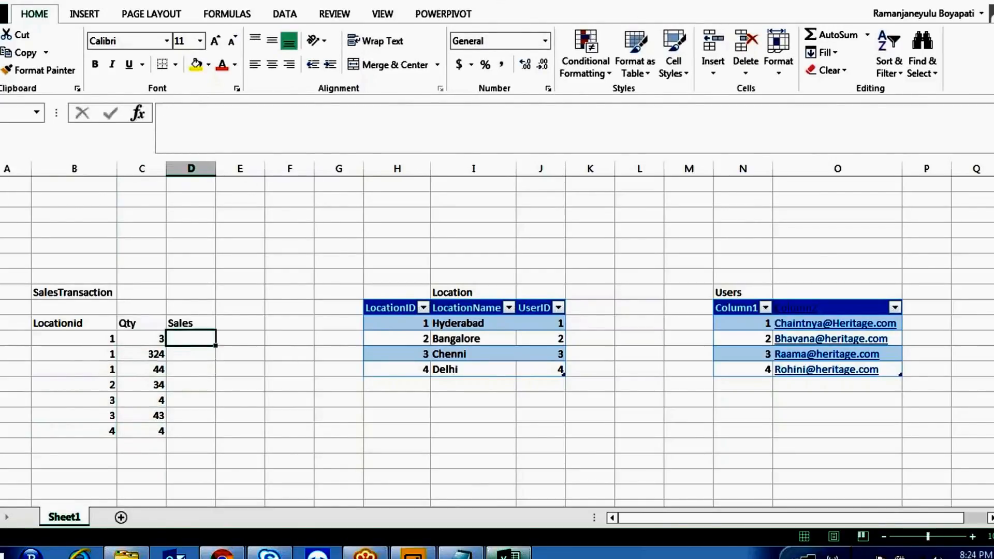
text(3345)
key(Return)
text(45)
key(Return)
text(45)
key(Return)
text(4 5 45)
key(Return)
text(45)
key(Return)
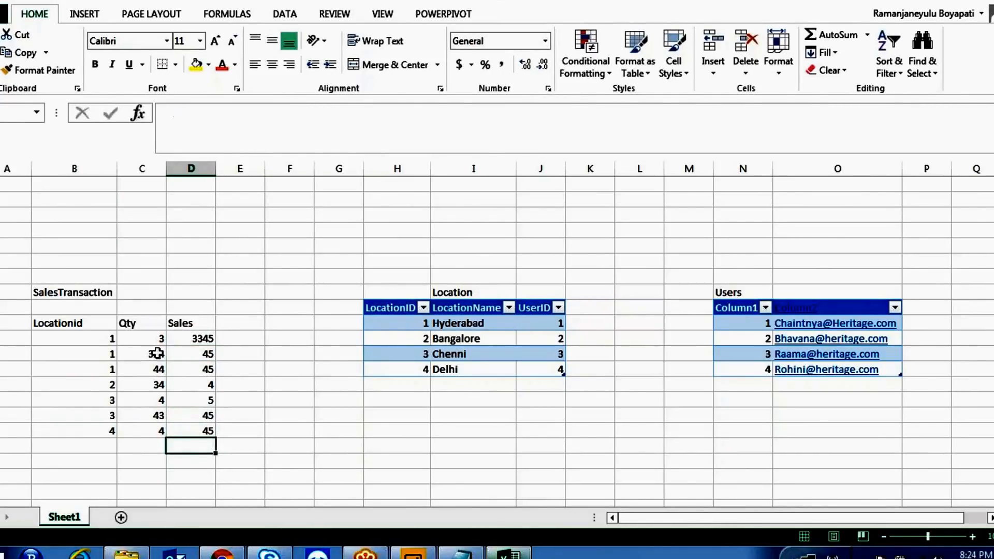
drag(204, 431, 69, 321)
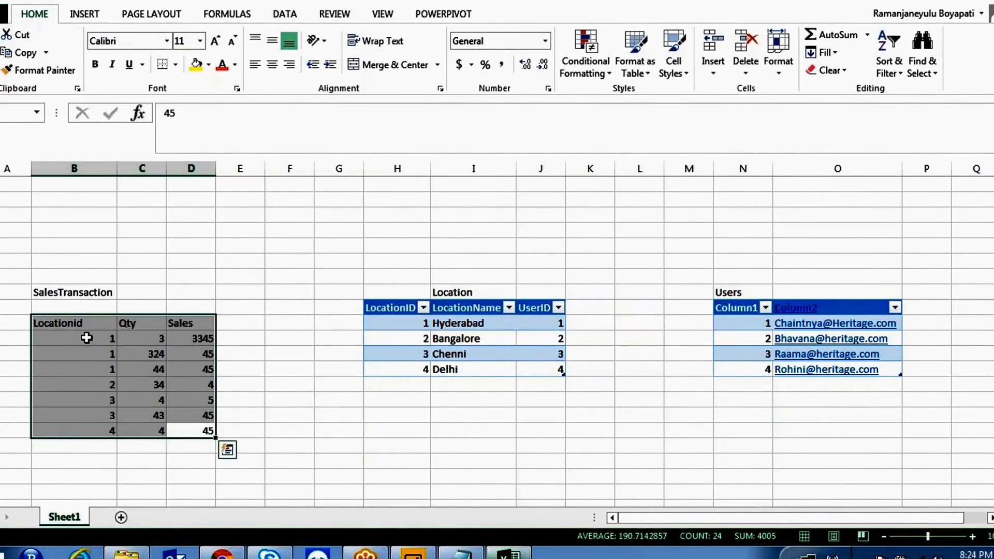
- Convert the SalesTransaction range into a table and sketch its links to Location and Users
key(ctrl+t)
key(Return)
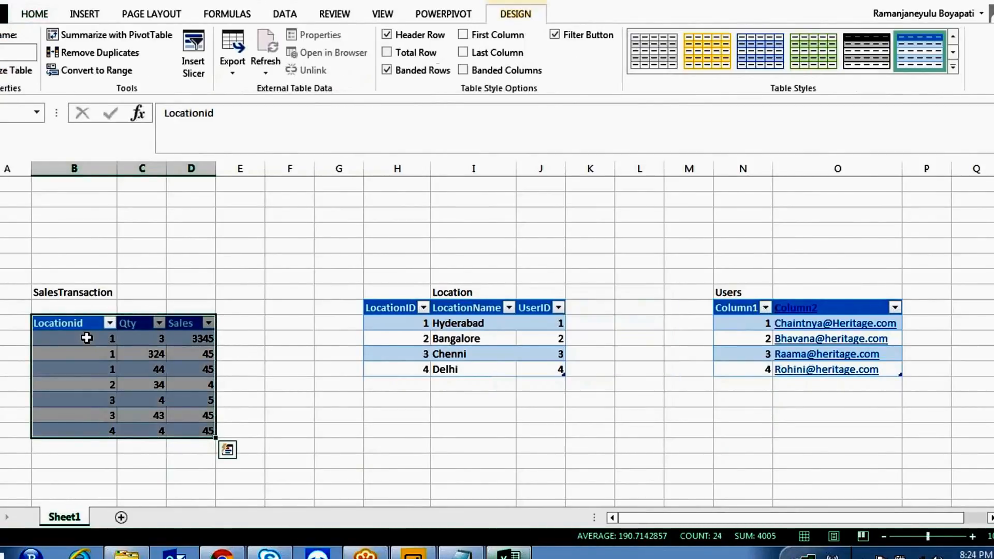
click(234, 243)
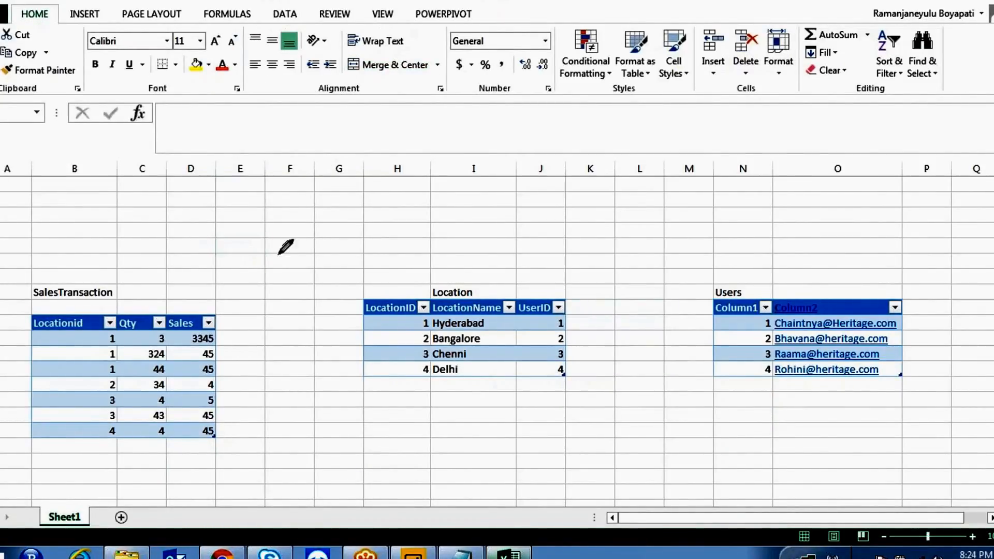
mouse_move(63, 310)
mouse_down()
mouse_move(132, 236)
mouse_move(325, 243)
mouse_move(388, 286)
mouse_move(395, 305)
mouse_up()
mouse_move(536, 302)
mouse_down()
mouse_move(558, 242)
mouse_move(607, 206)
mouse_move(673, 221)
mouse_move(714, 262)
mouse_move(735, 304)
mouse_up()
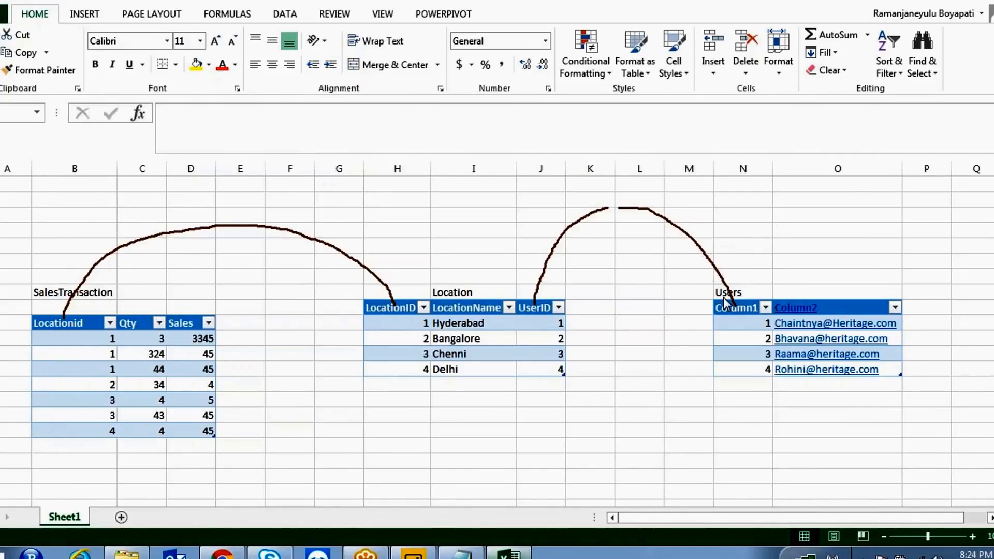
key(Escape)
- Rename the Users table headers to UserId and UserName
click(738, 308)
text(UserId)
key(Tab)
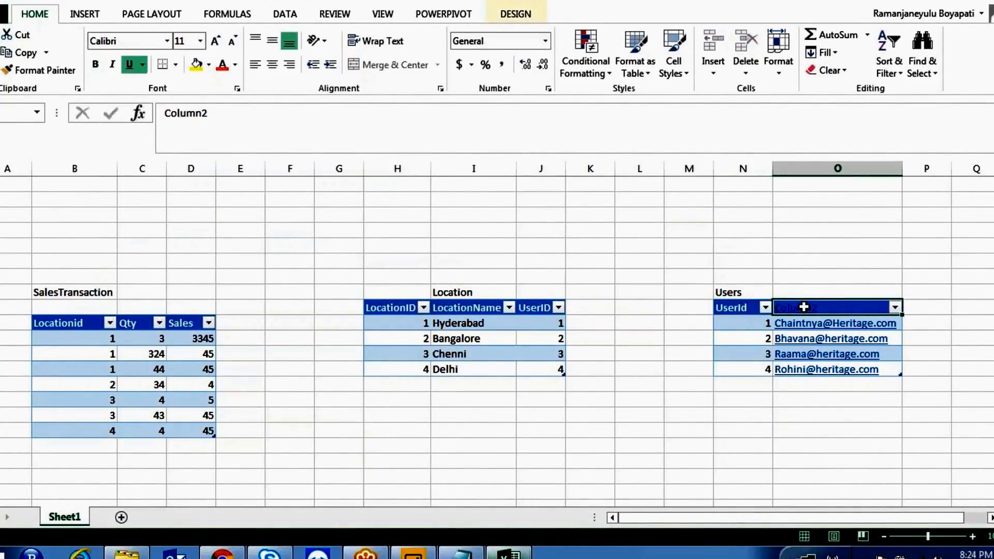
text(UserNa)
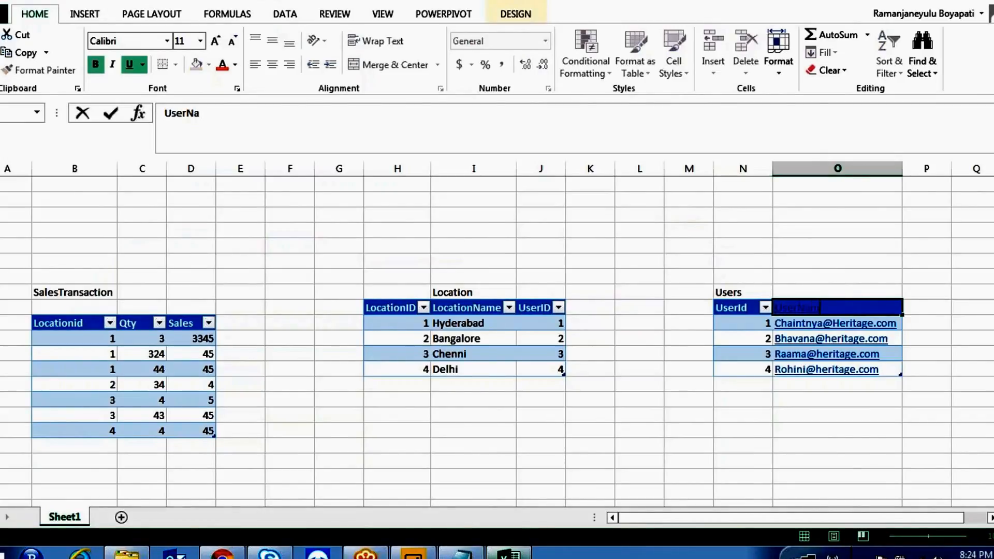
text(me)
click(694, 489)
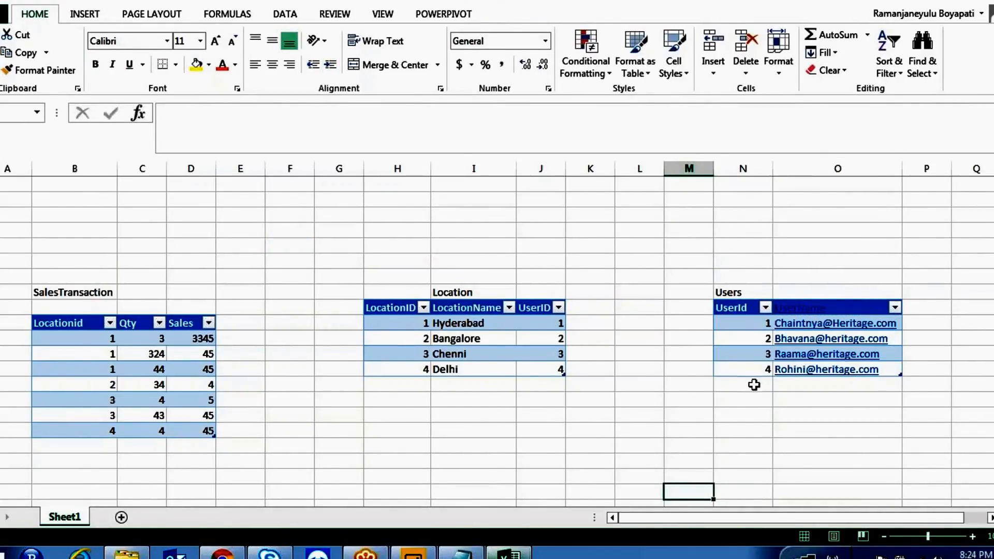
drag(73, 321, 175, 210)
mouse_move(357, 219)
mouse_down()
mouse_move(386, 252)
mouse_move(410, 309)
mouse_move(459, 231)
mouse_move(494, 206)
mouse_up()
drag(536, 305, 554, 269)
mouse_move(606, 222)
mouse_down()
mouse_move(670, 205)
mouse_move(747, 309)
mouse_up()
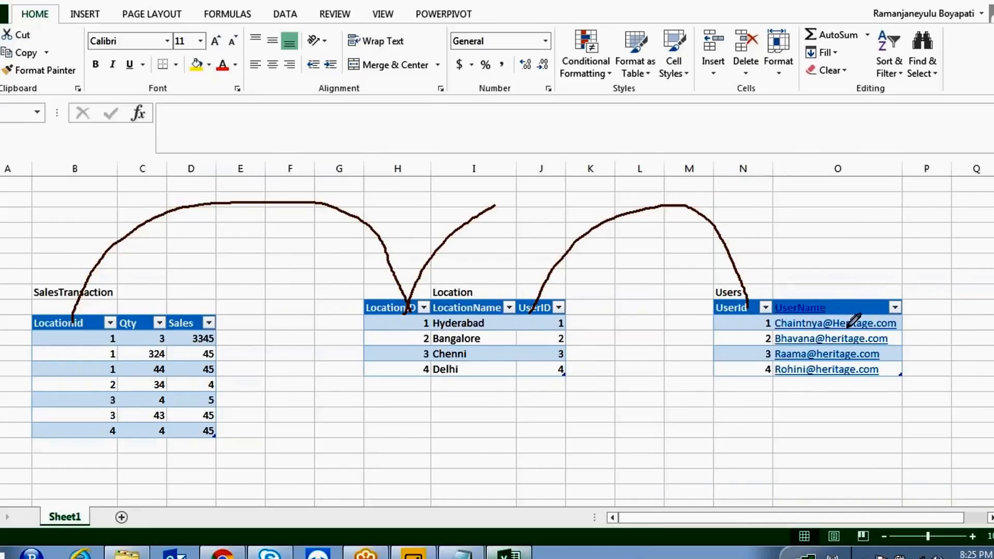
mouse_move(890, 314)
mouse_down()
mouse_move(790, 310)
mouse_move(768, 332)
mouse_up()
mouse_move(837, 335)
mouse_down()
mouse_move(902, 322)
mouse_move(888, 313)
mouse_up()
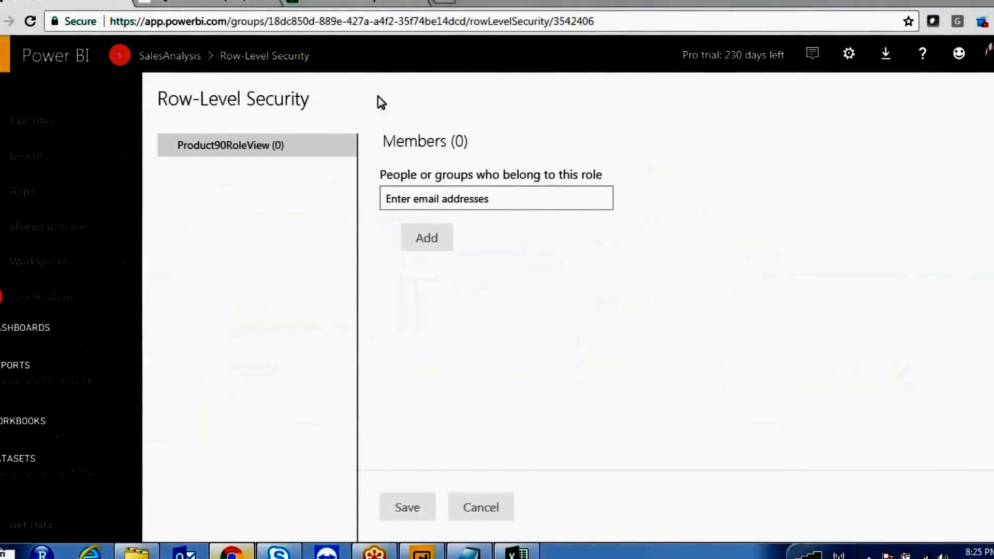
click(517, 551)
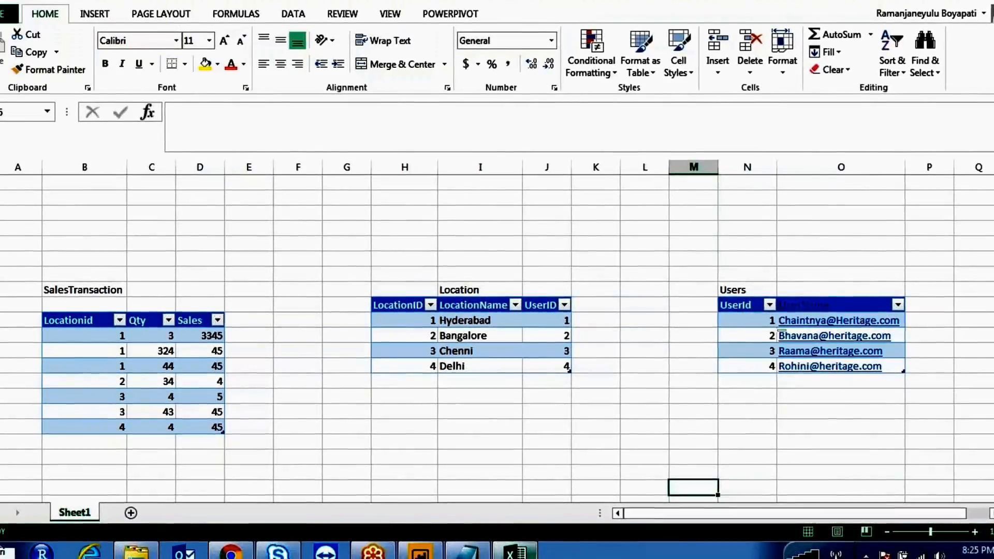
- Trace the first user's link through Location to the Locationid 1 sales rows, then return to Power BI
click(409, 42)
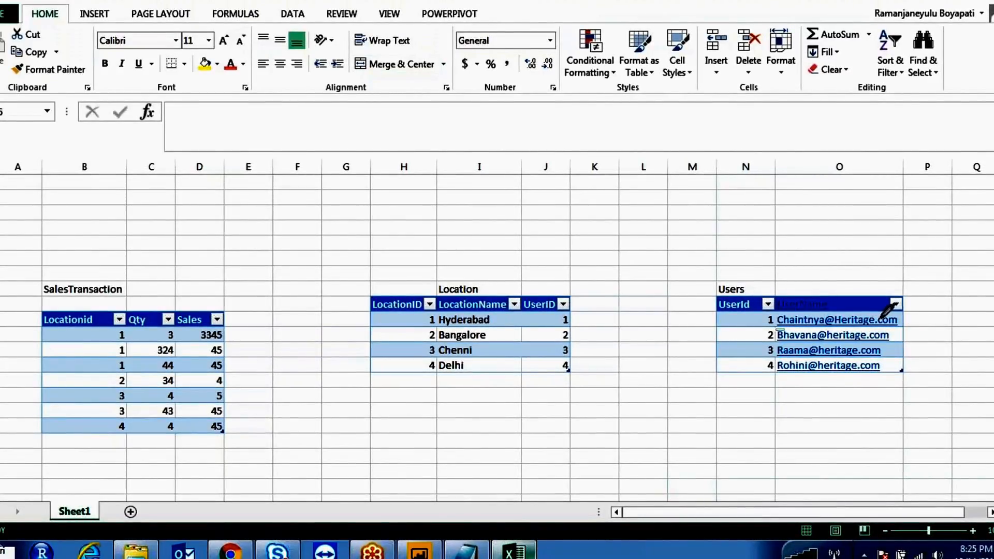
mouse_move(829, 300)
mouse_down()
mouse_move(792, 320)
mouse_move(880, 329)
mouse_move(864, 305)
mouse_move(787, 307)
mouse_up()
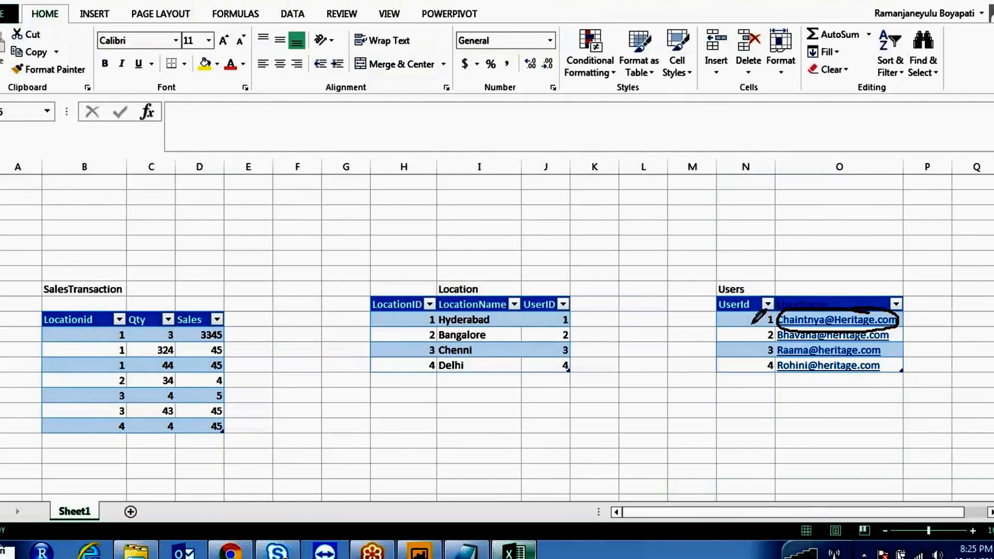
drag(731, 320, 571, 321)
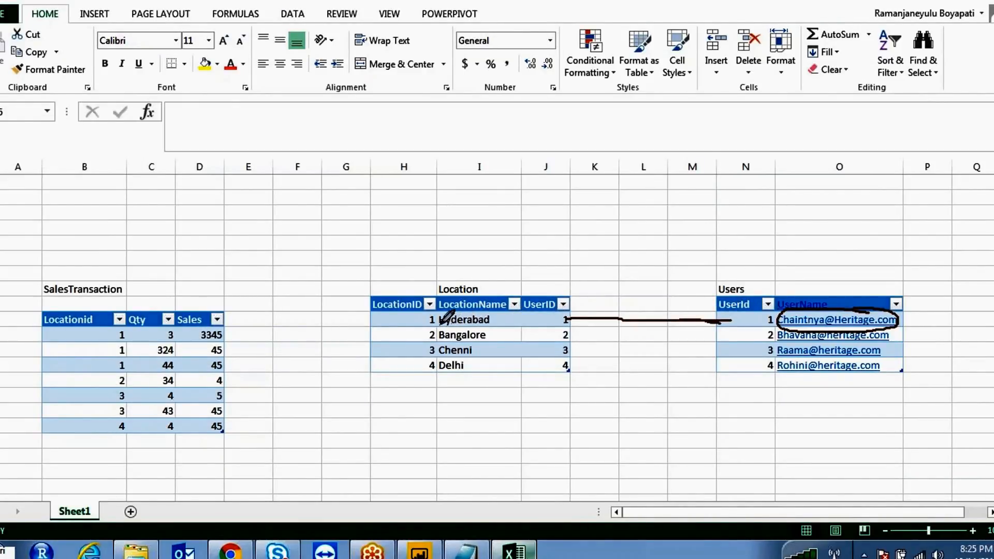
mouse_move(397, 318)
mouse_down()
mouse_move(337, 322)
mouse_move(226, 365)
mouse_up()
mouse_move(104, 313)
mouse_down()
mouse_move(96, 357)
mouse_move(126, 371)
mouse_up()
mouse_move(240, 367)
mouse_down()
mouse_move(246, 321)
mouse_move(127, 312)
mouse_move(100, 327)
mouse_up()
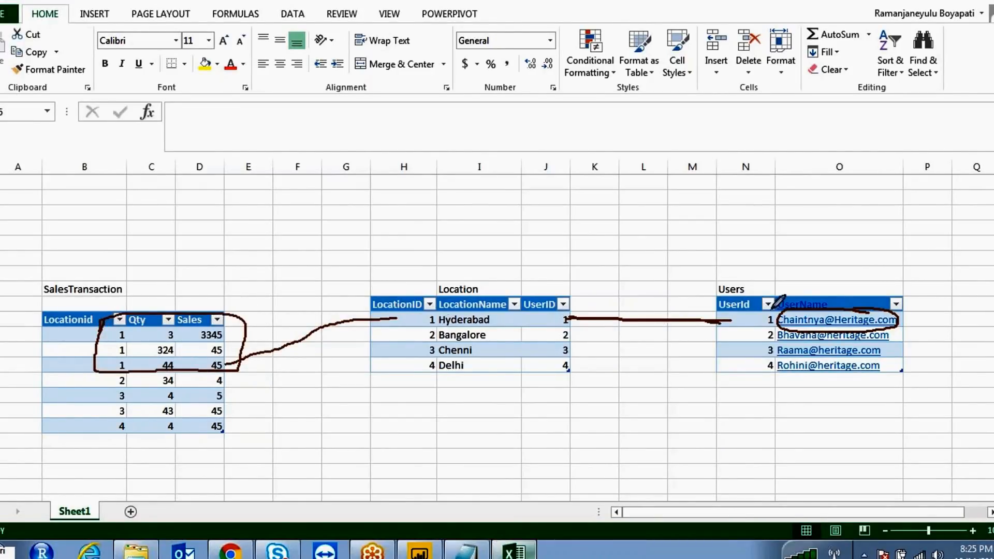
drag(740, 317, 568, 317)
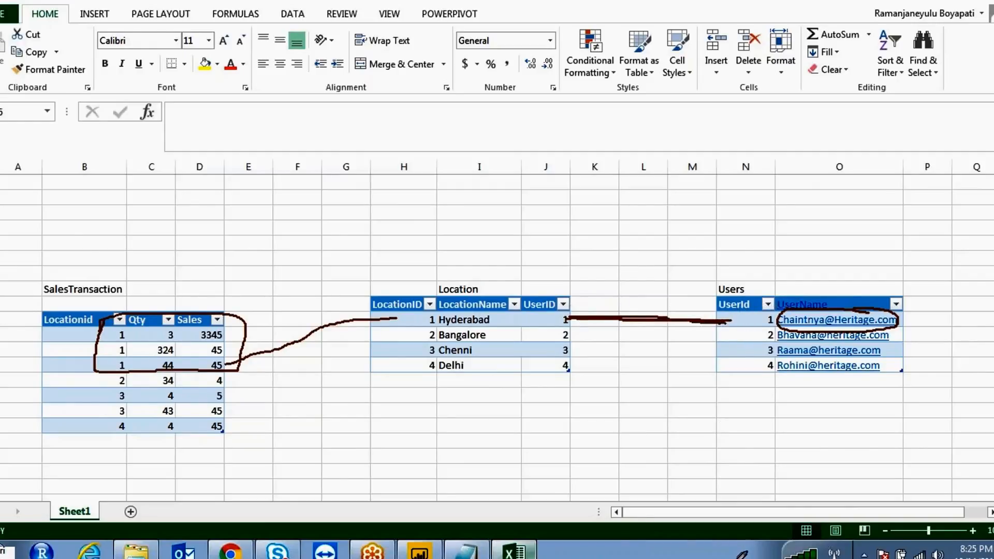
mouse_move(902, 306)
mouse_down()
mouse_move(826, 298)
mouse_move(774, 316)
mouse_move(849, 331)
mouse_move(901, 318)
mouse_move(871, 310)
mouse_up()
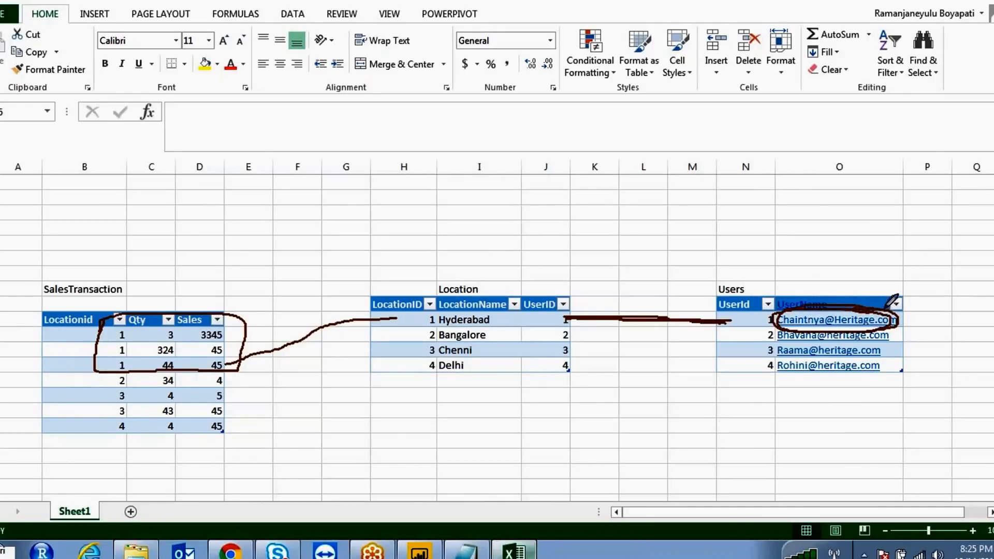
mouse_move(948, 192)
mouse_down()
mouse_move(891, 302)
mouse_move(932, 295)
mouse_up()
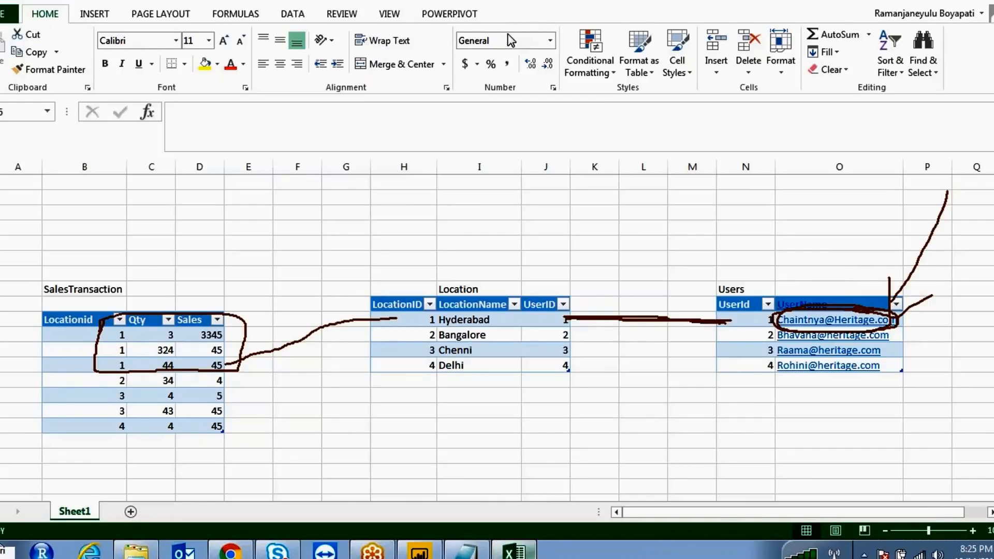
key(Escape)
click(420, 552)
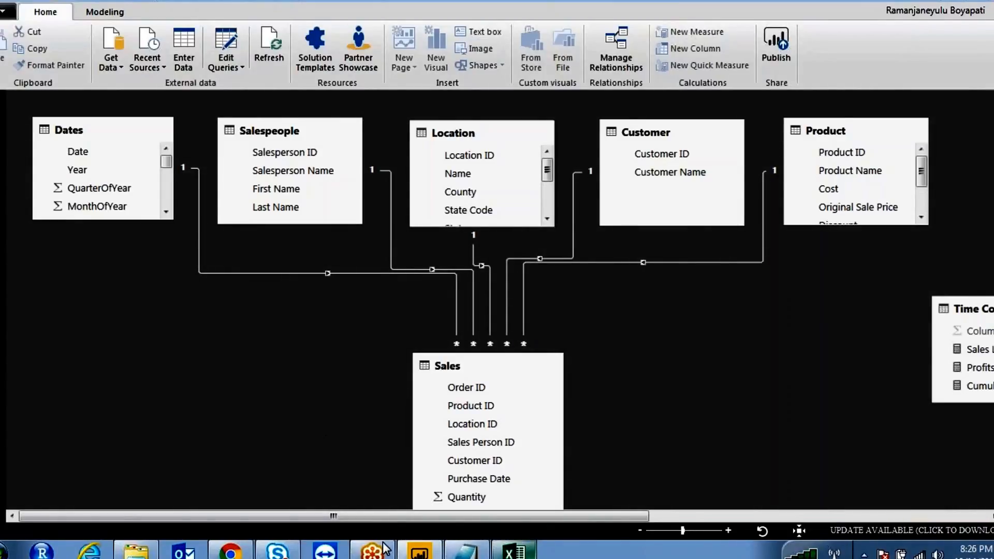
- Return to the Power BI service Row-Level Security page for Product90RoleView
click(230, 550)
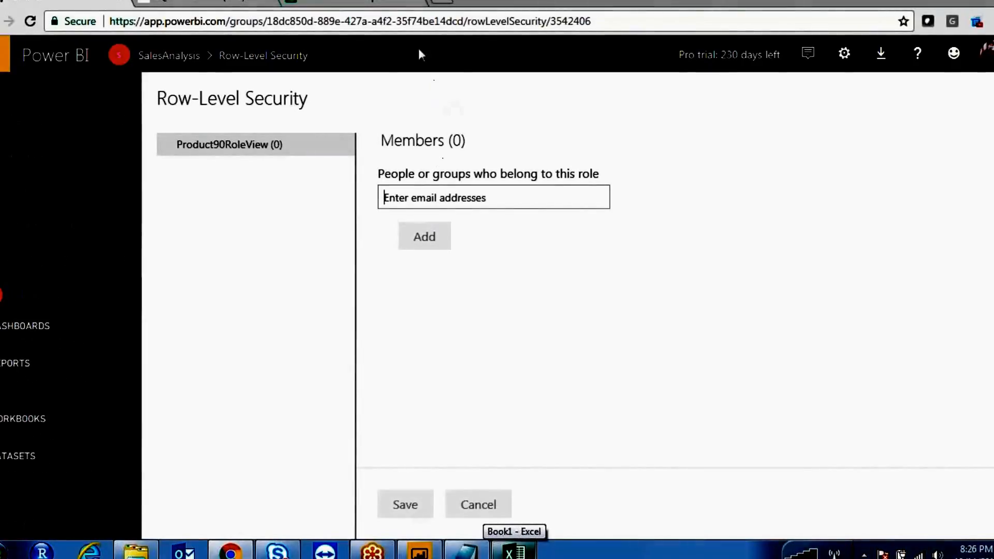
mouse_move(683, 140)
mouse_down()
mouse_move(822, 129)
mouse_move(880, 166)
mouse_move(992, 149)
mouse_up()
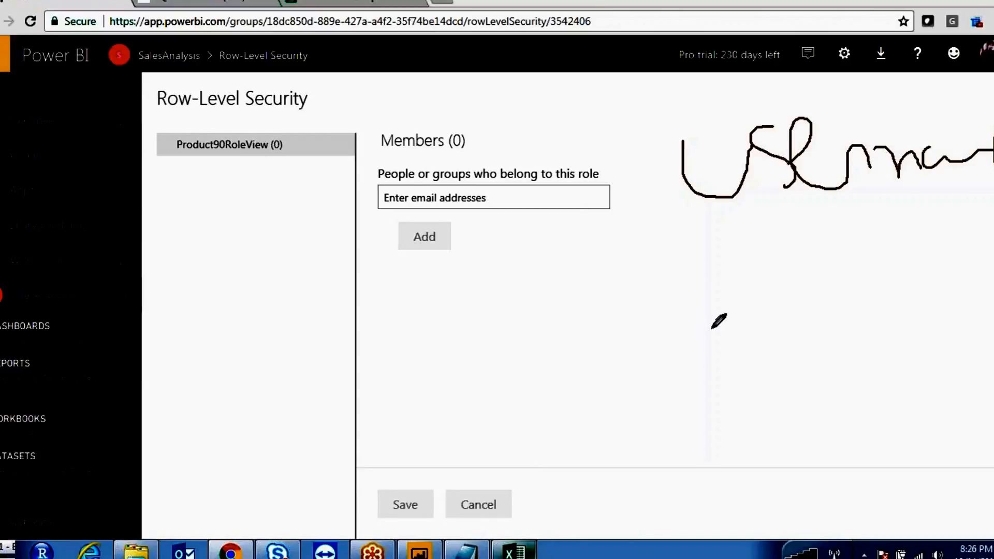
drag(498, 296, 685, 369)
mouse_move(705, 321)
mouse_down()
mouse_move(709, 412)
mouse_move(745, 318)
mouse_move(742, 362)
mouse_up()
mouse_move(717, 323)
mouse_down()
mouse_move(776, 311)
mouse_move(807, 353)
mouse_up()
click(807, 304)
drag(809, 310, 910, 342)
click(909, 295)
mouse_move(919, 298)
mouse_down()
mouse_move(926, 310)
mouse_move(992, 299)
mouse_up()
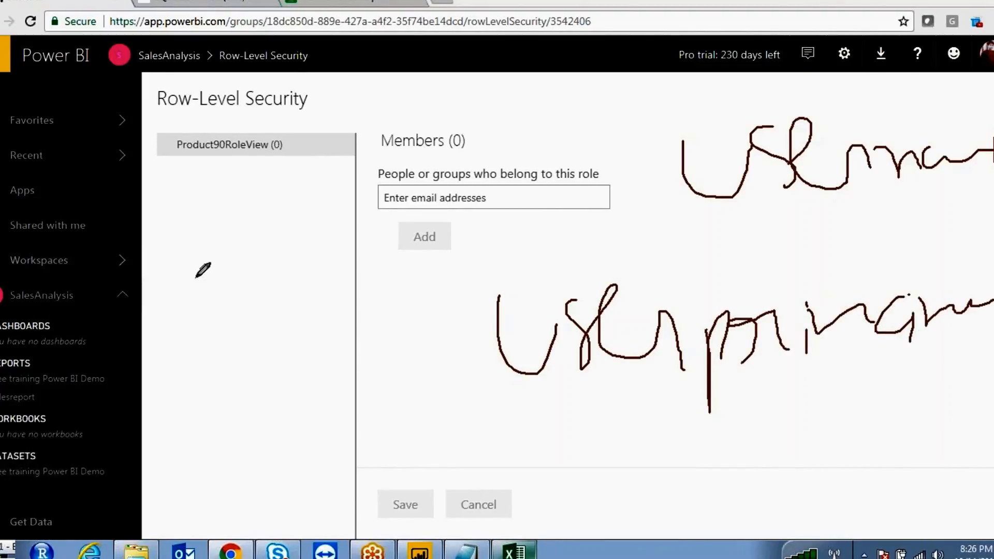
drag(572, 164, 630, 158)
click(642, 159)
click(406, 322)
drag(414, 322, 425, 386)
drag(347, 366, 437, 339)
mouse_move(881, 96)
mouse_down()
mouse_move(910, 225)
mouse_move(909, 109)
mouse_up()
mouse_move(489, 235)
mouse_down()
mouse_move(487, 279)
mouse_move(518, 213)
mouse_up()
mouse_move(544, 259)
mouse_down()
mouse_move(689, 249)
mouse_move(770, 300)
mouse_up()
mouse_move(830, 236)
mouse_down()
mouse_move(882, 228)
mouse_move(904, 262)
mouse_move(937, 249)
mouse_up()
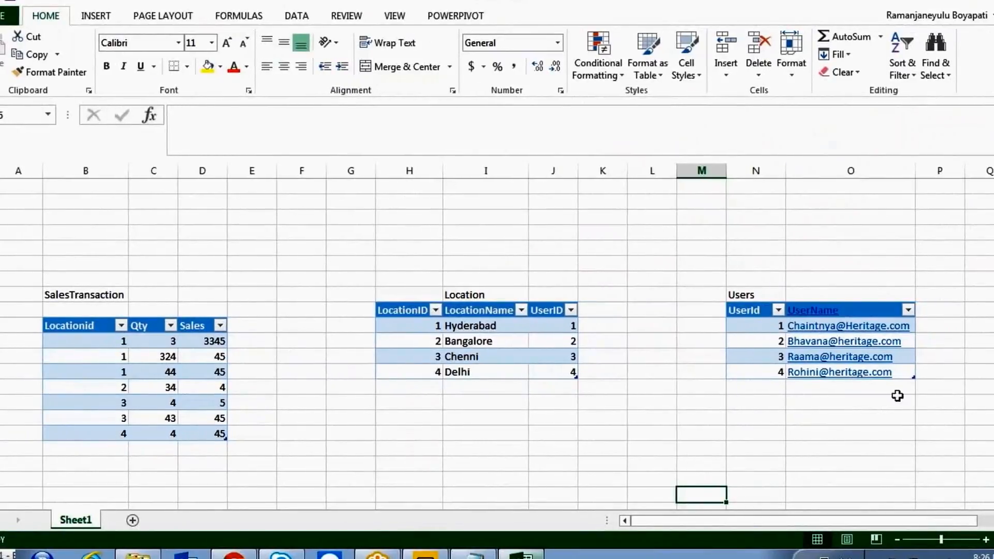
- Type a sample domain-style login in column Q and autofit the column width
click(893, 448)
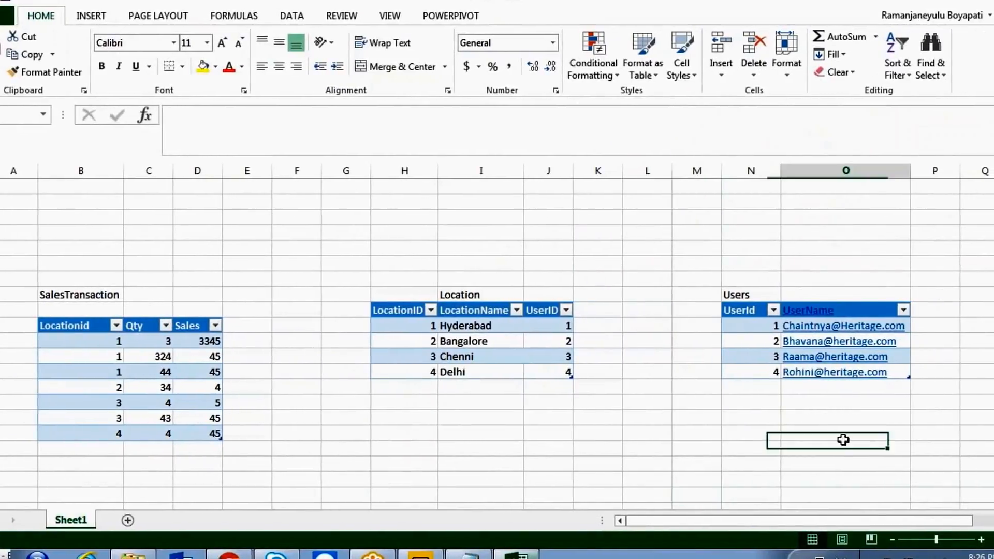
drag(810, 523, 832, 522)
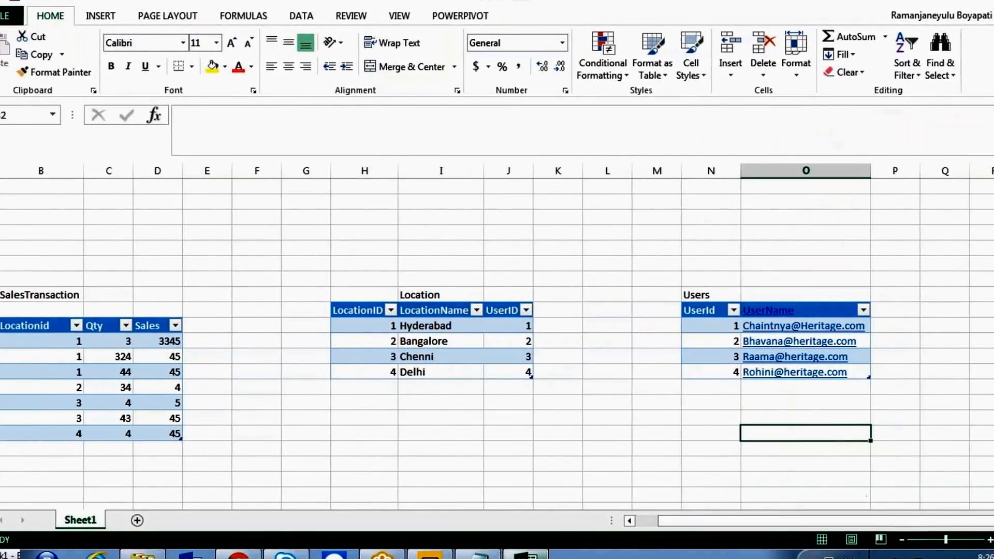
click(927, 325)
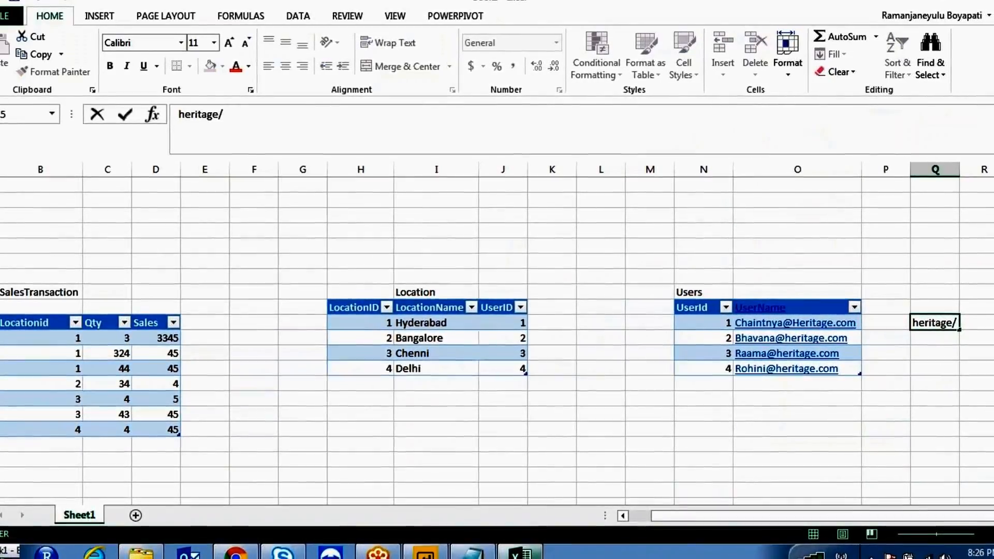
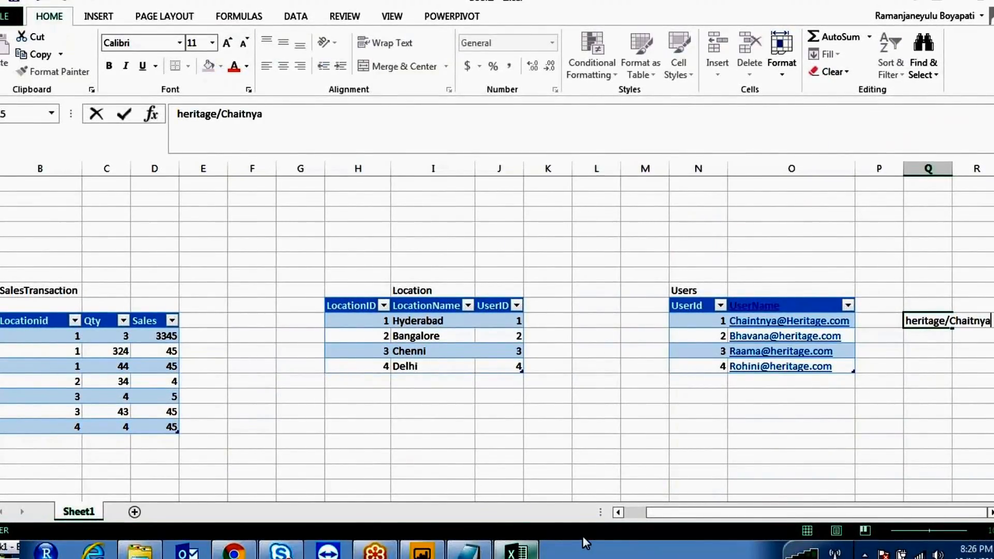
click(972, 362)
click(955, 169)
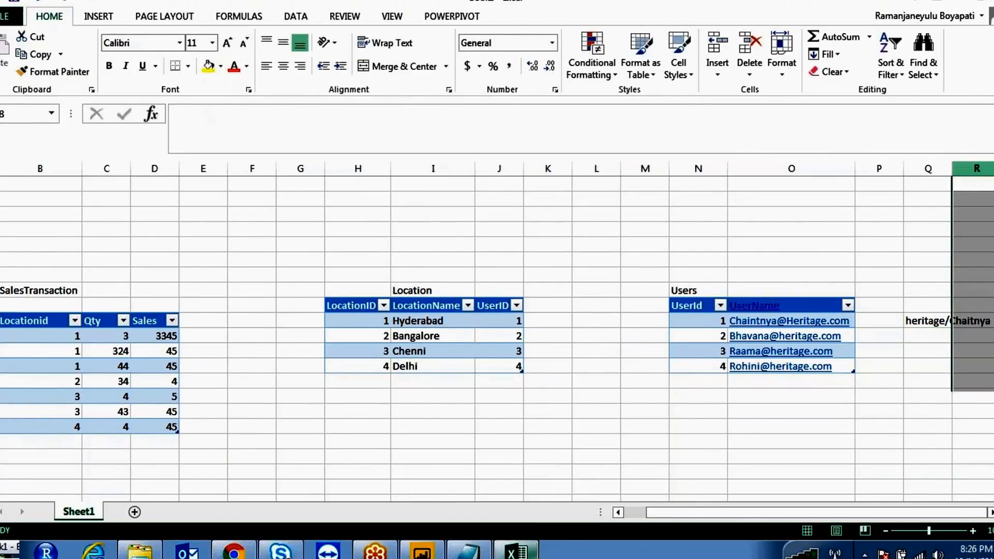
double_click(952, 165)
click(955, 321)
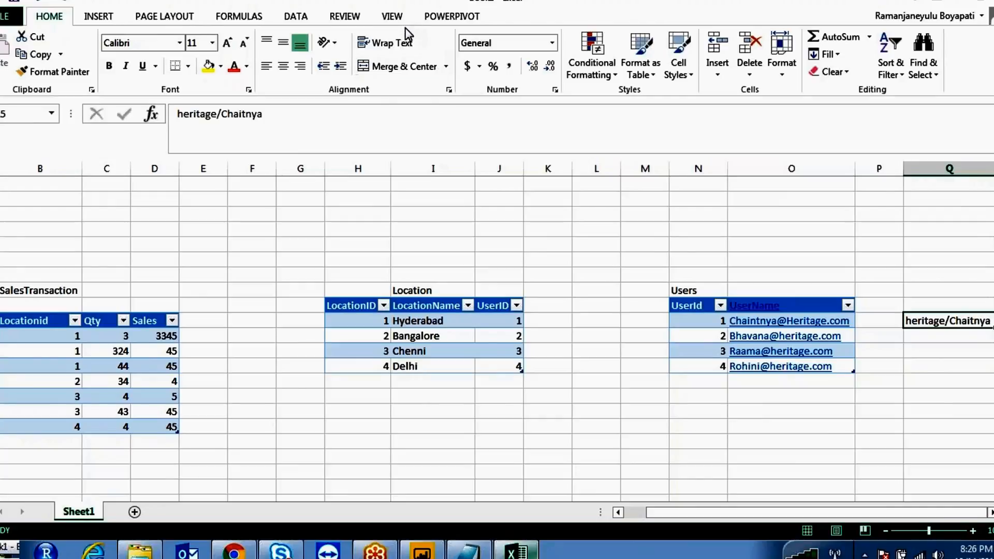
- Sketch annotations linking the sample login to the Users table entries, then clear them
mouse_move(807, 312)
mouse_down()
mouse_move(729, 318)
mouse_move(796, 331)
mouse_move(829, 309)
mouse_up()
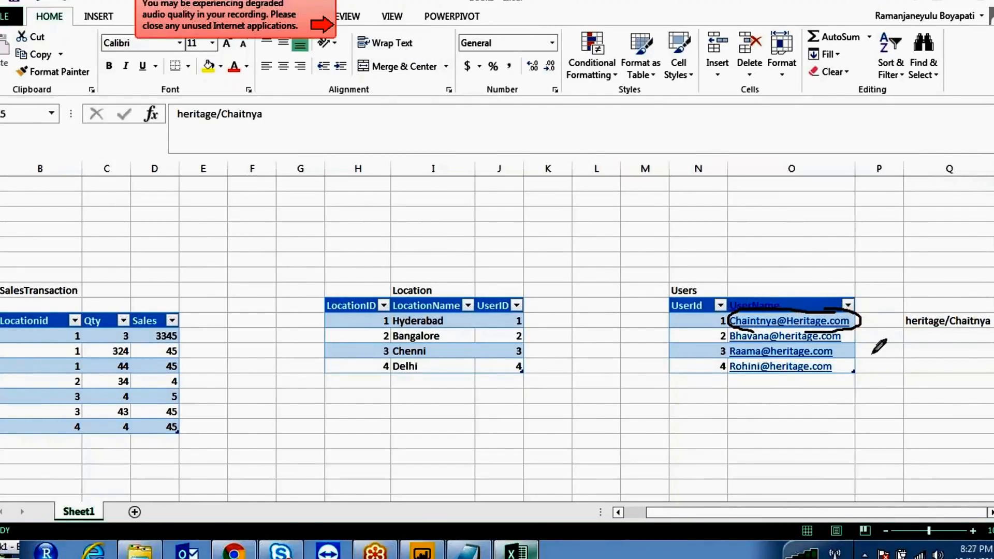
drag(953, 202, 861, 319)
mouse_move(733, 428)
mouse_down()
mouse_move(763, 429)
mouse_move(797, 409)
mouse_move(854, 430)
mouse_move(874, 422)
mouse_up()
mouse_move(837, 335)
mouse_down()
mouse_move(819, 299)
mouse_move(751, 337)
mouse_move(840, 292)
mouse_up()
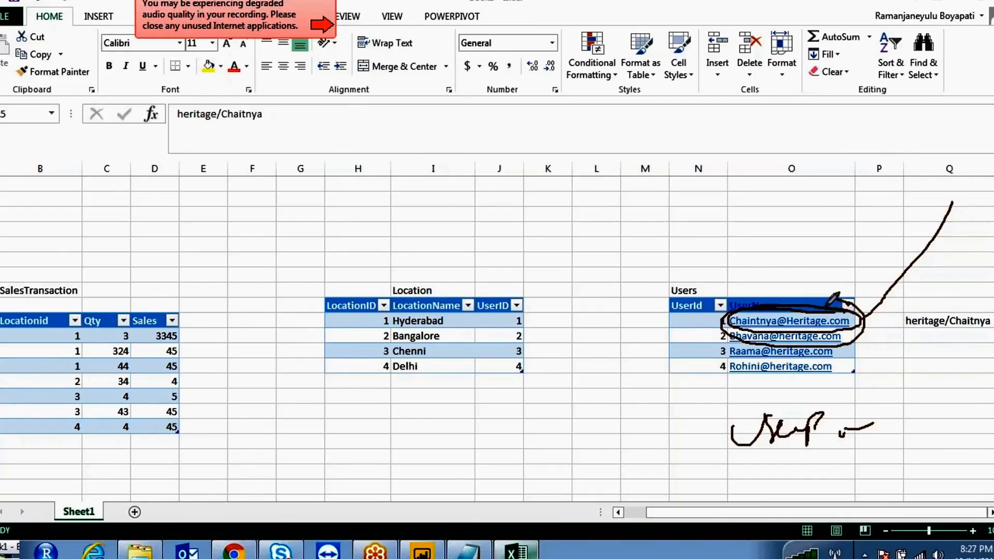
drag(777, 164, 780, 294)
drag(766, 272, 780, 295)
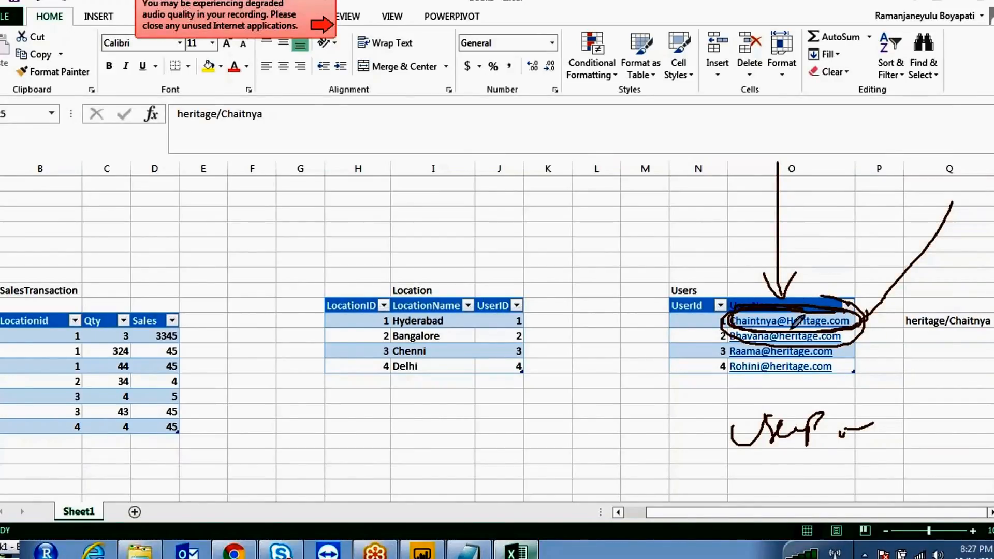
click(838, 413)
mouse_move(838, 435)
mouse_down()
mouse_move(865, 414)
mouse_move(872, 430)
mouse_up()
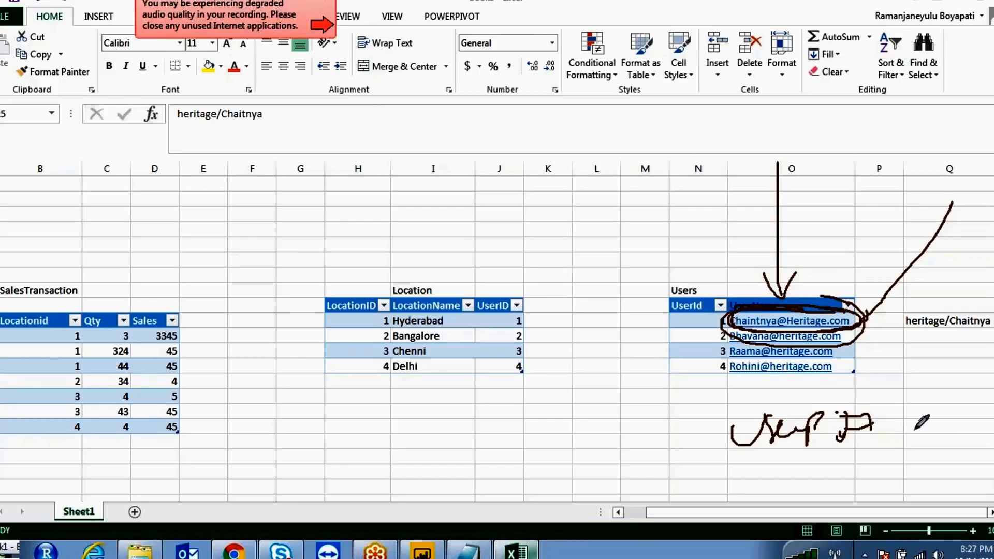
drag(883, 329, 923, 303)
drag(932, 303, 964, 309)
drag(884, 330, 968, 306)
drag(989, 191, 953, 289)
mouse_move(964, 289)
mouse_down()
mouse_move(977, 278)
mouse_move(953, 289)
mouse_up()
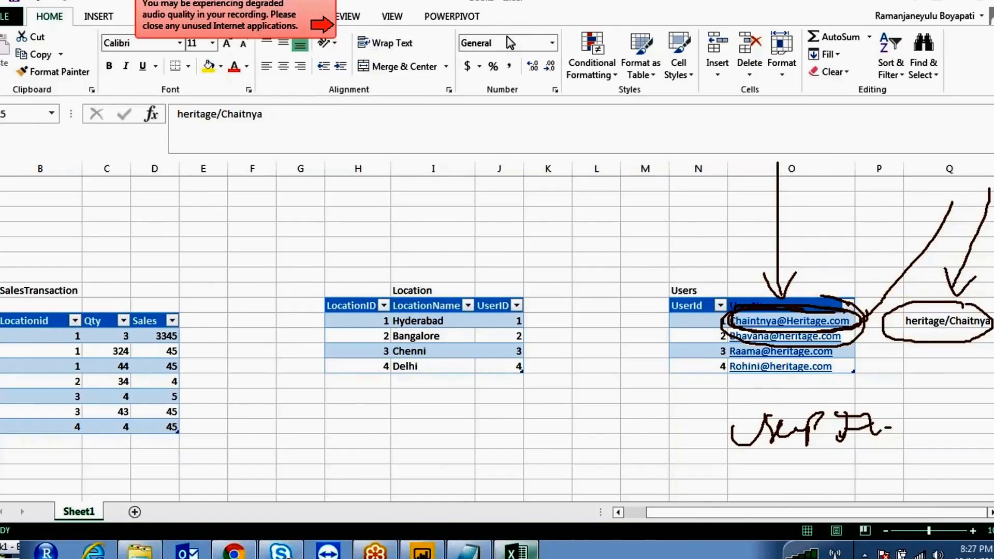
key(Escape)
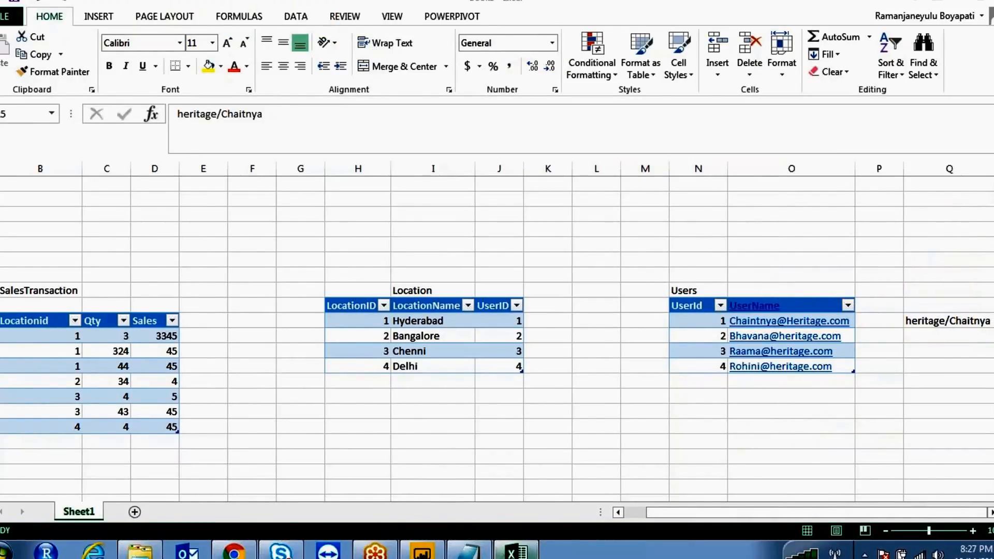
- Start an Enter Data table with Userid and UseName columns, three user e-mail rows, and a name
click(422, 550)
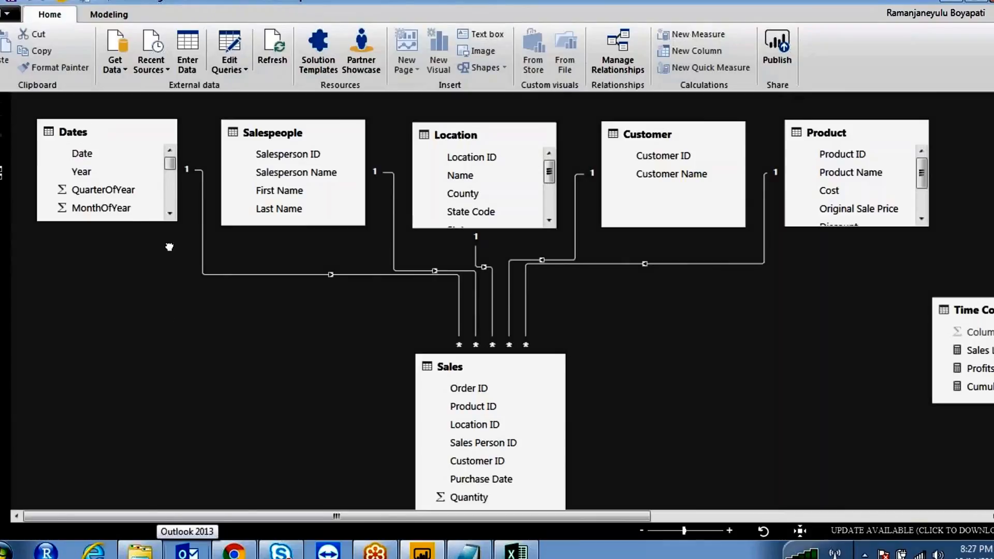
click(184, 48)
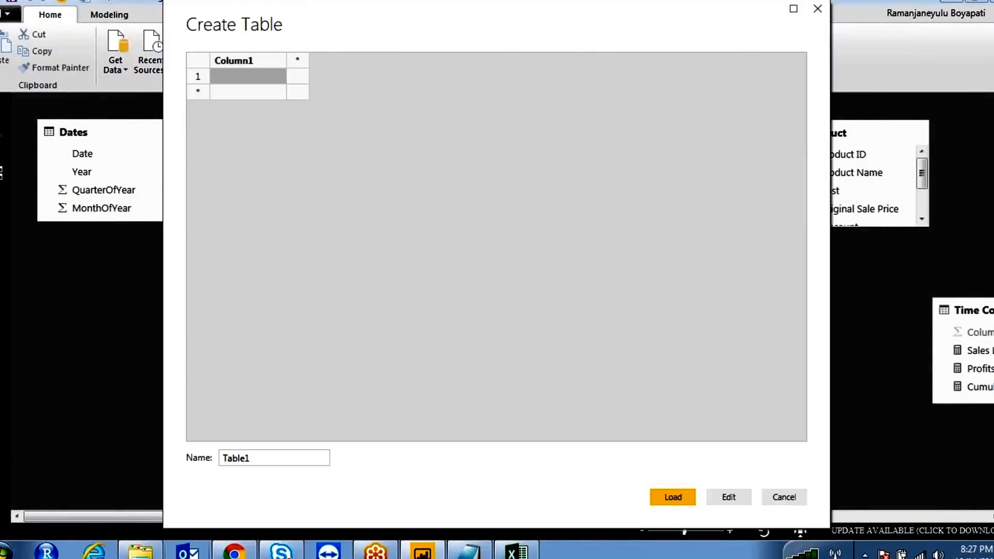
double_click(243, 64)
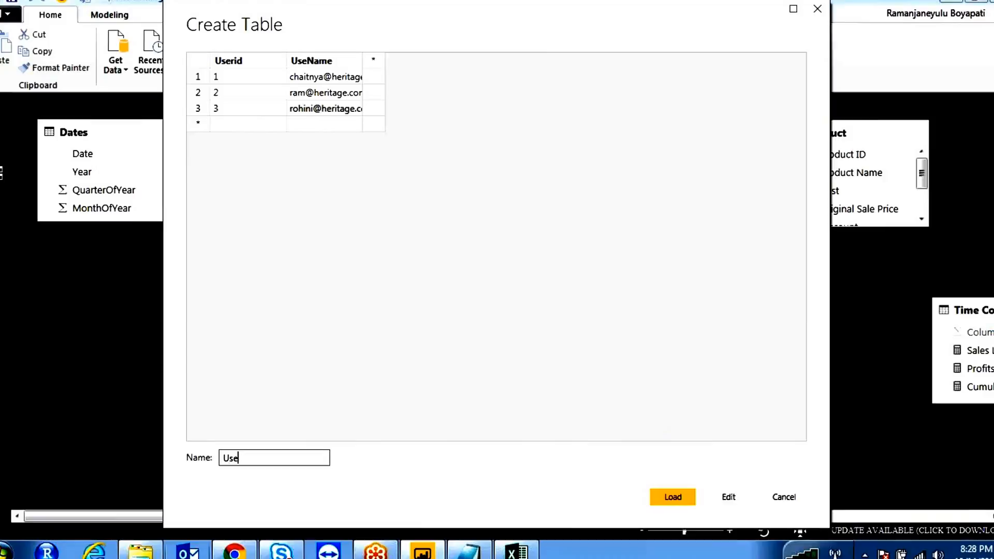
text(tableName)
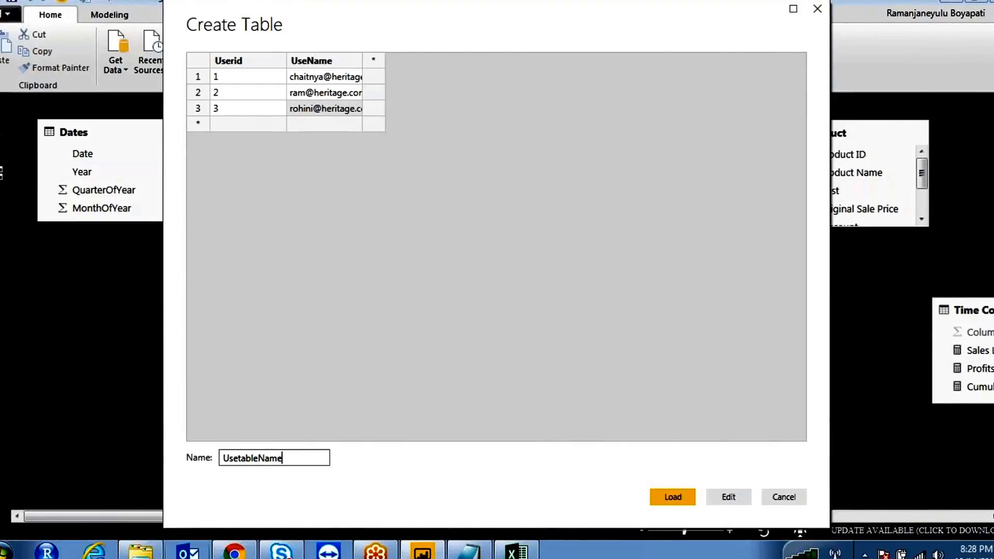
- Load the UsetableName table's 3 rows into the model
click(685, 498)
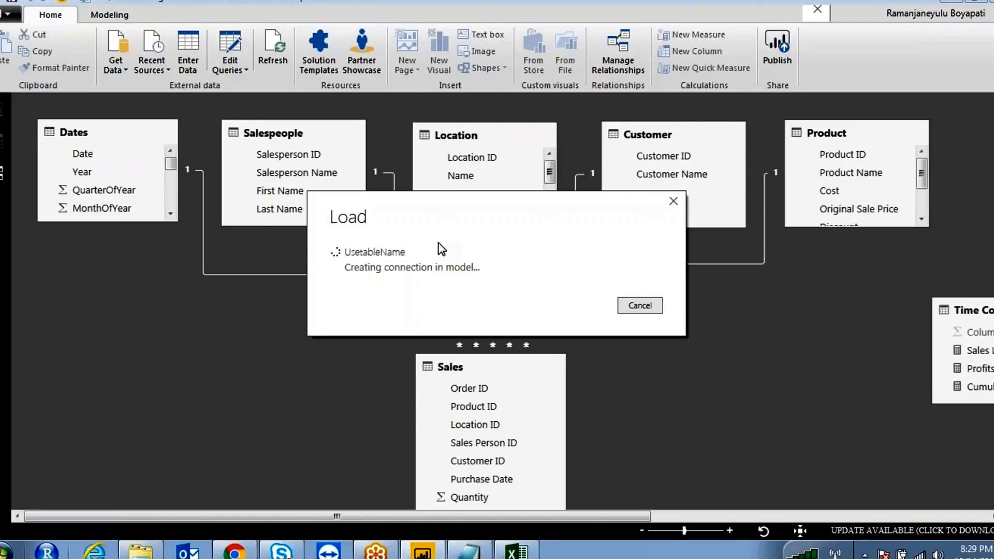
mouse_move(898, 123)
mouse_down()
mouse_move(793, 130)
mouse_move(883, 116)
mouse_up()
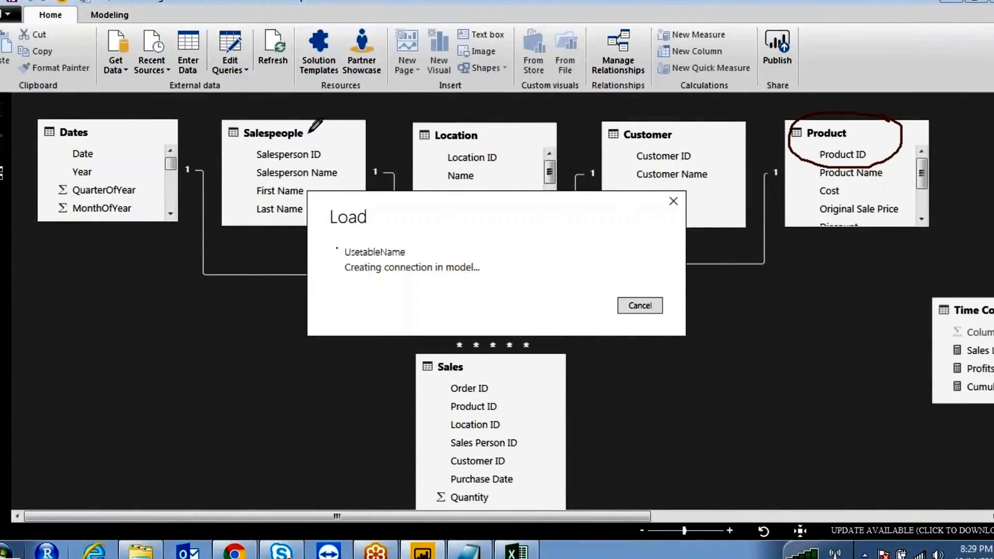
mouse_move(429, 116)
mouse_down()
mouse_move(528, 144)
mouse_move(496, 120)
mouse_up()
mouse_move(886, 129)
mouse_down()
mouse_move(890, 113)
mouse_move(795, 122)
mouse_move(887, 147)
mouse_up()
mouse_move(791, 296)
mouse_down()
mouse_move(878, 320)
mouse_move(791, 306)
mouse_move(890, 235)
mouse_move(887, 156)
mouse_up()
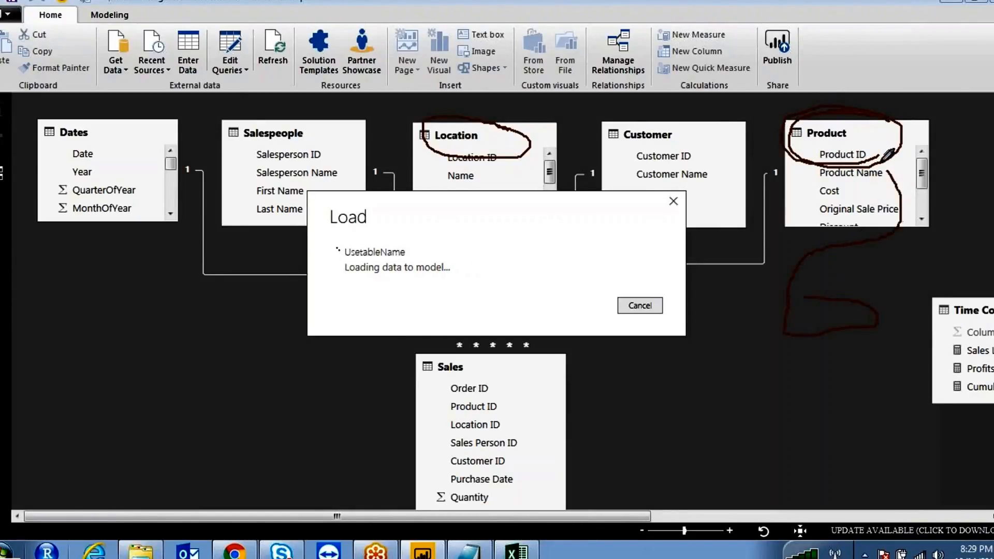
mouse_move(311, 265)
mouse_down()
mouse_move(236, 306)
mouse_move(156, 416)
mouse_up()
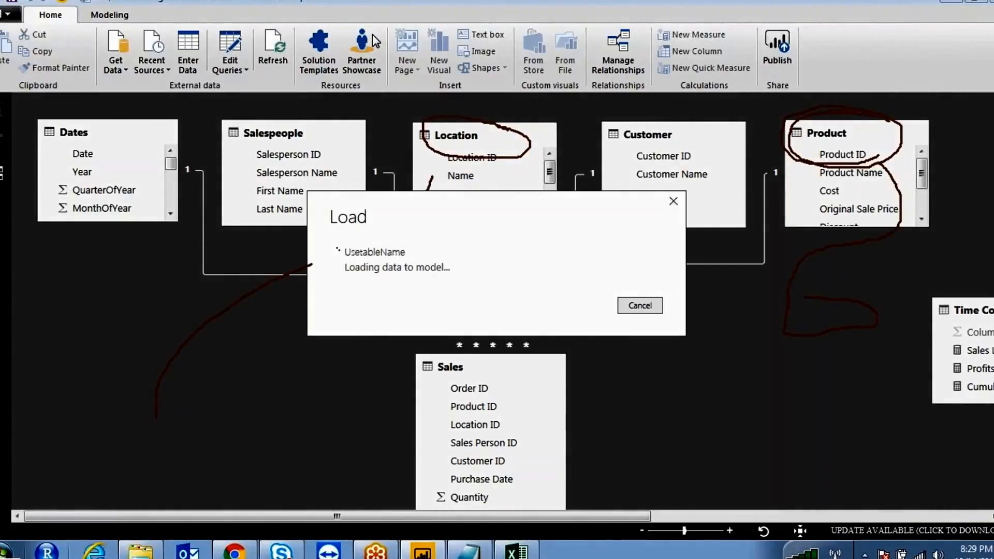
- Check the Location and Users tables in Excel, then return to Power BI Desktop
click(516, 552)
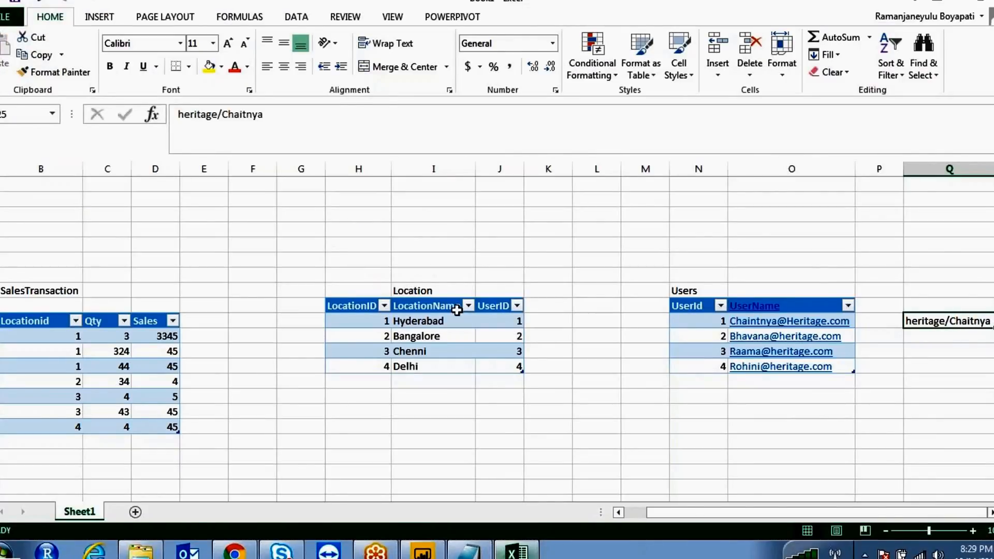
click(414, 290)
click(688, 291)
click(423, 552)
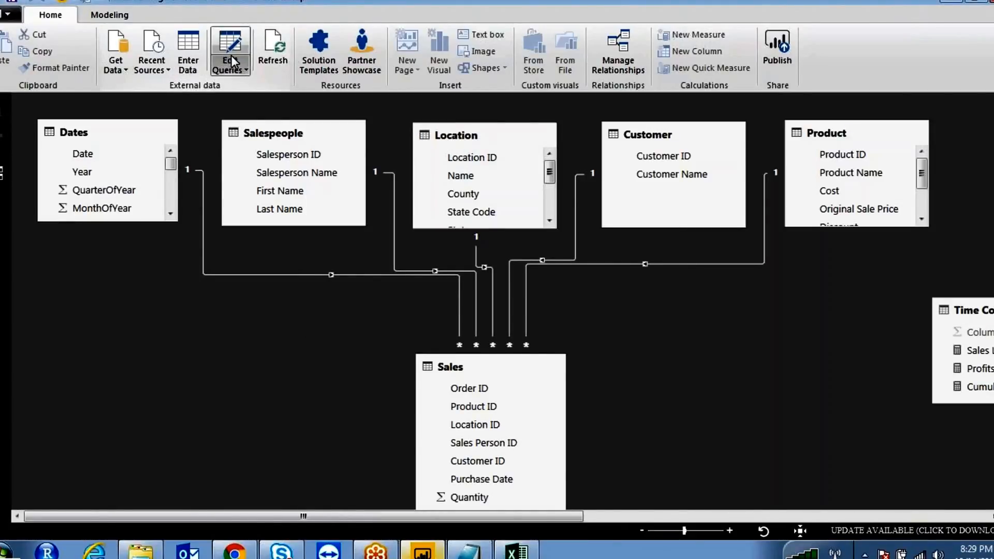
- Inspect the Location and Product queries in Query Editor, dismissing the privacy prompt, then close it
click(235, 71)
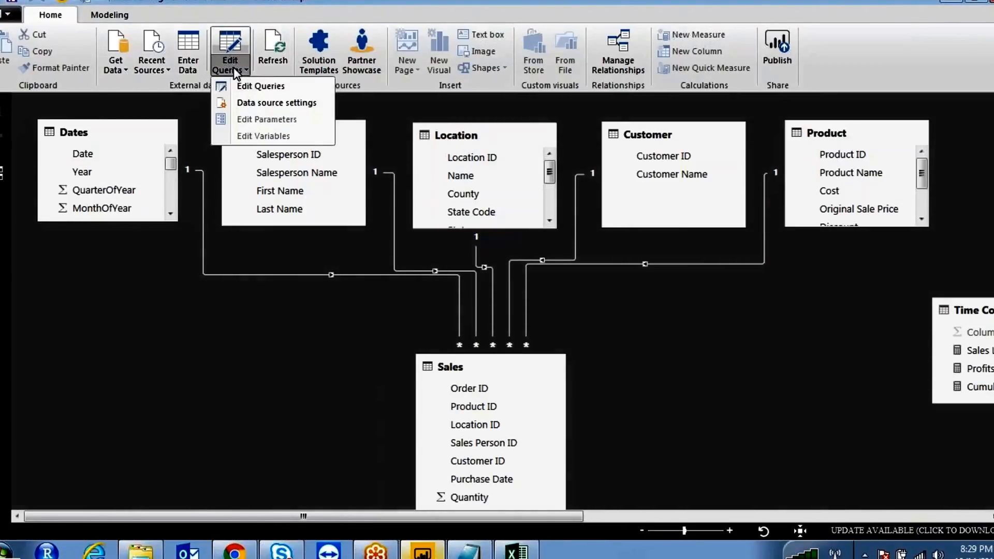
click(256, 89)
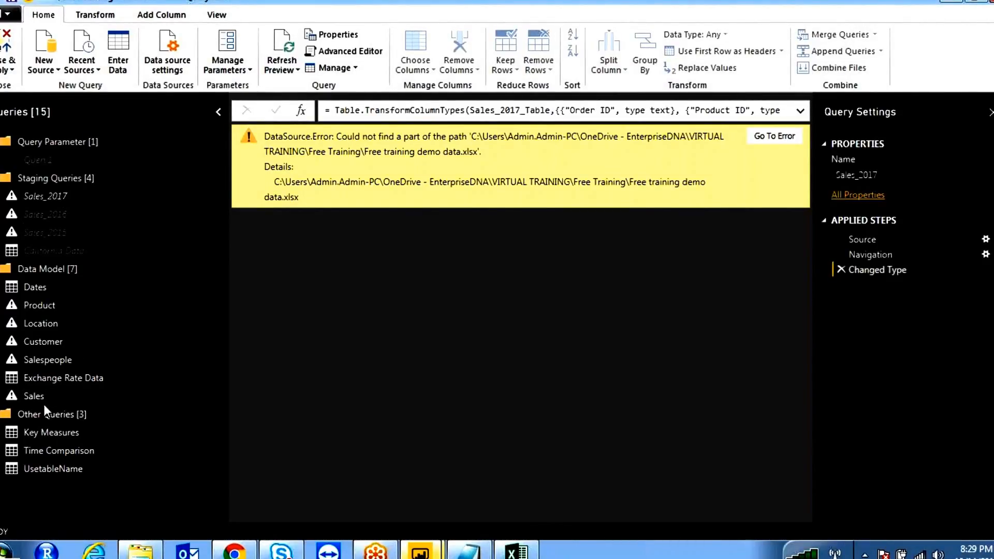
click(45, 324)
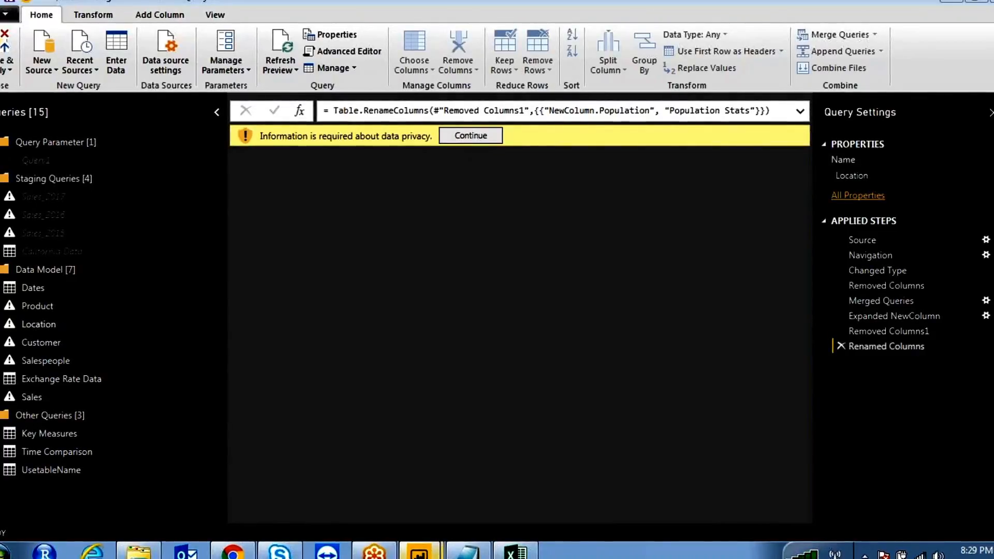
click(474, 136)
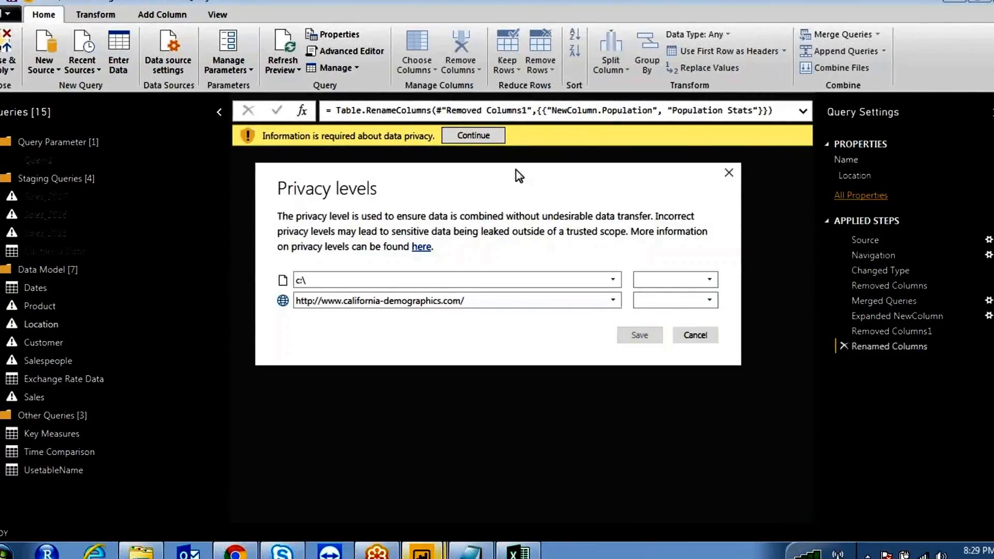
click(699, 334)
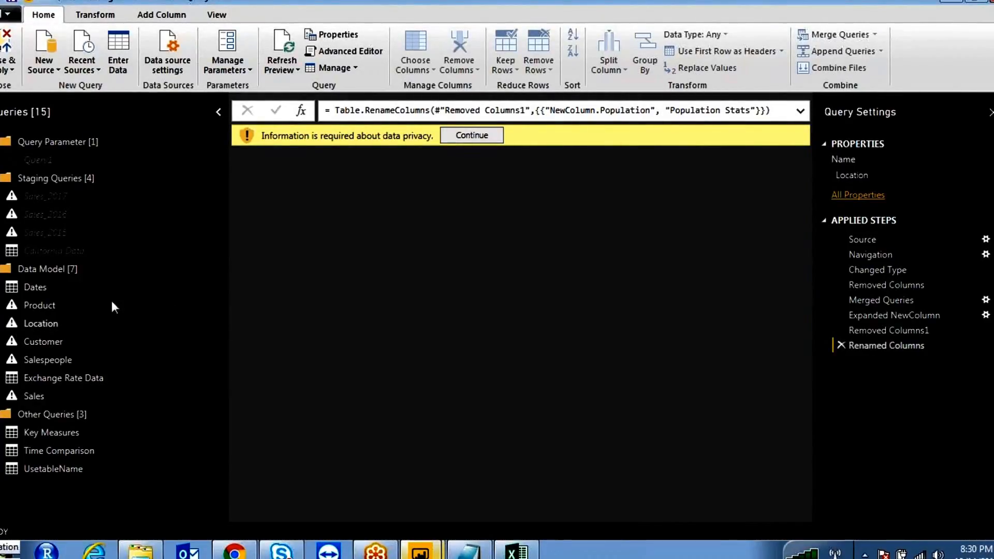
click(39, 306)
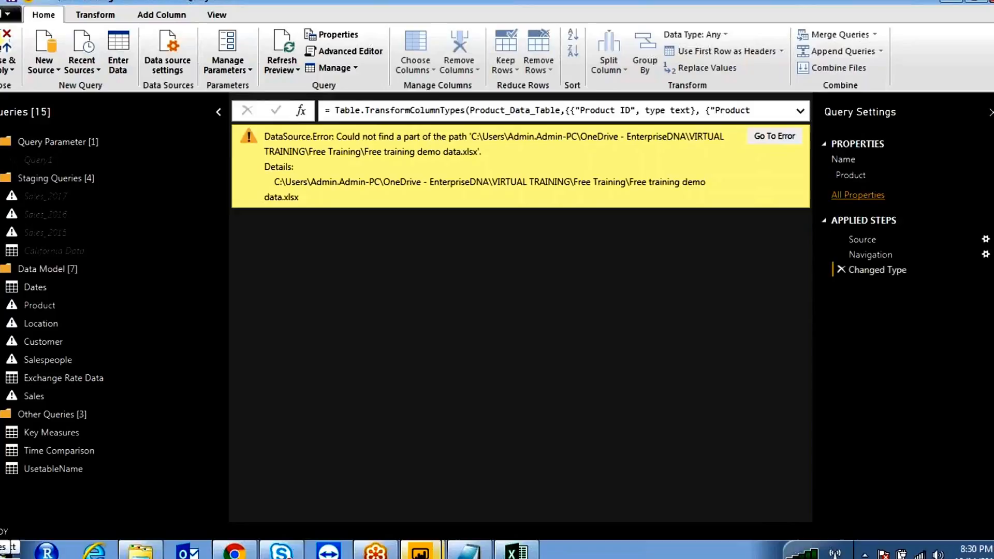
click(991, 1)
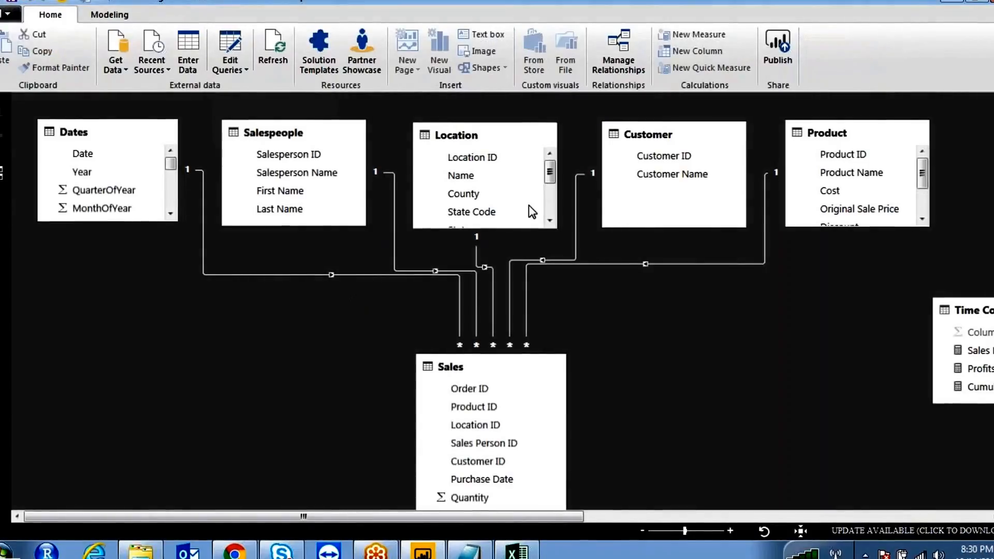
- Drag the UsetableName table left beside the main model tables near Time Comparison
drag(568, 517, 971, 519)
click(930, 309)
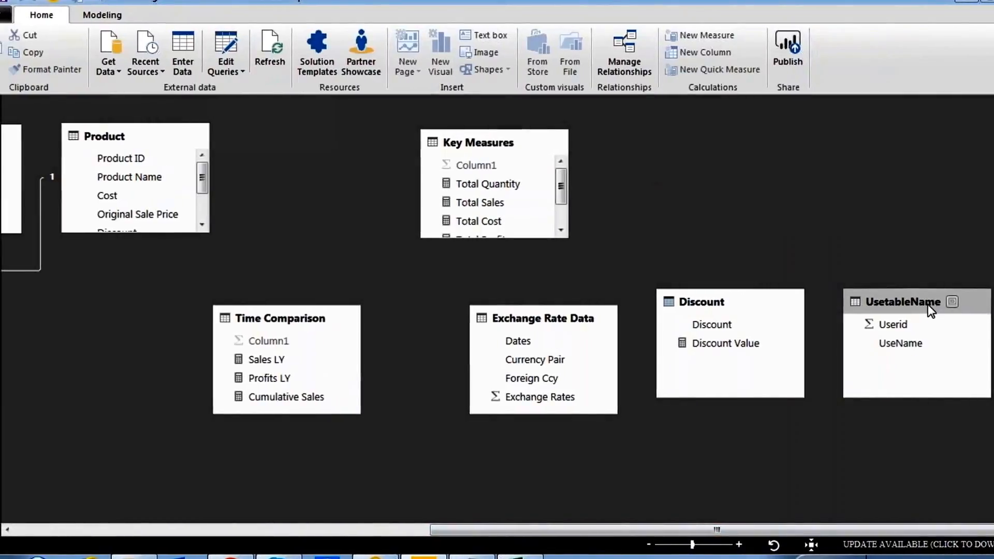
drag(775, 343, 107, 366)
drag(677, 529, 262, 520)
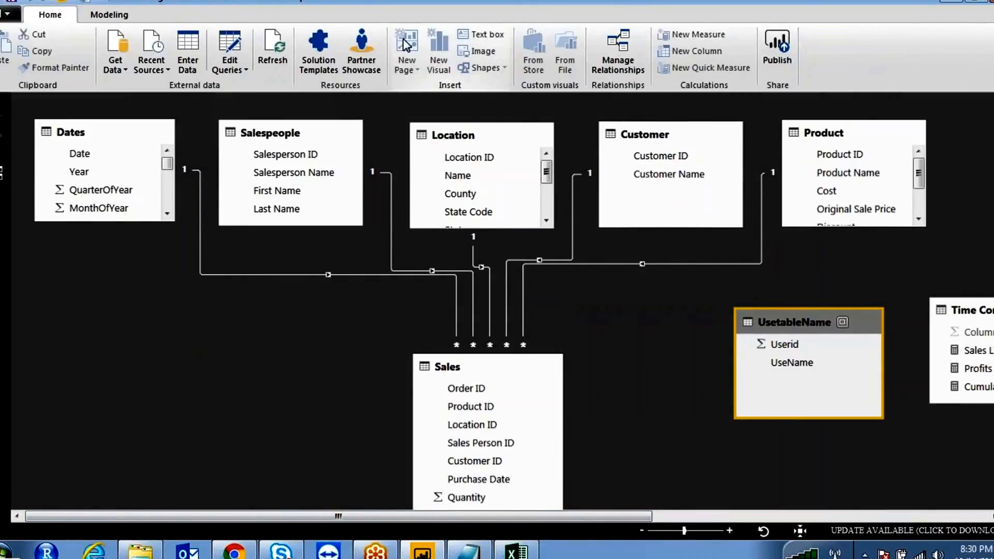
- Mark up UsetableName against the model diagram, then switch to the Excel workbook
mouse_move(685, 191)
mouse_down()
mouse_move(646, 187)
mouse_move(673, 204)
mouse_move(714, 191)
mouse_move(673, 188)
mouse_up()
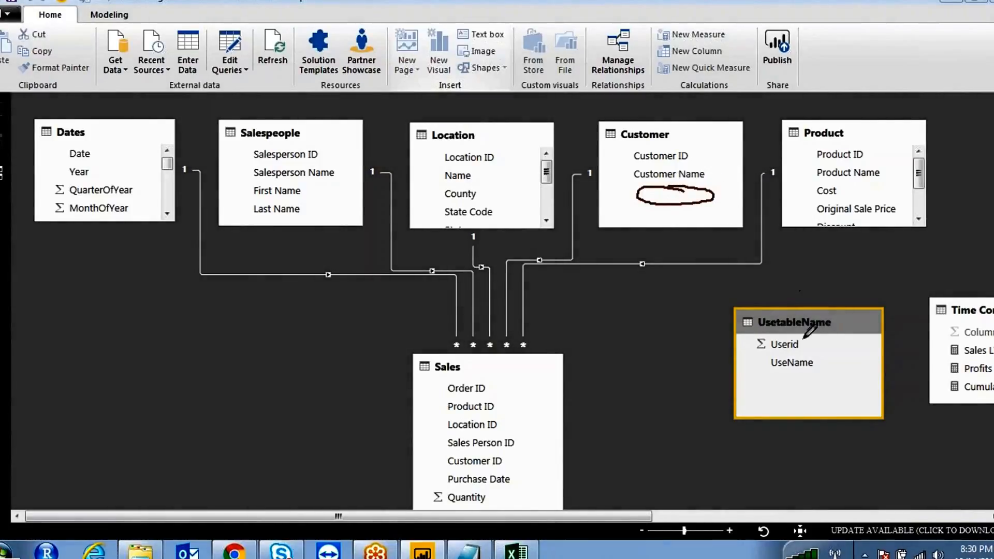
mouse_move(765, 345)
mouse_down()
mouse_move(724, 357)
mouse_move(666, 280)
mouse_move(656, 202)
mouse_up()
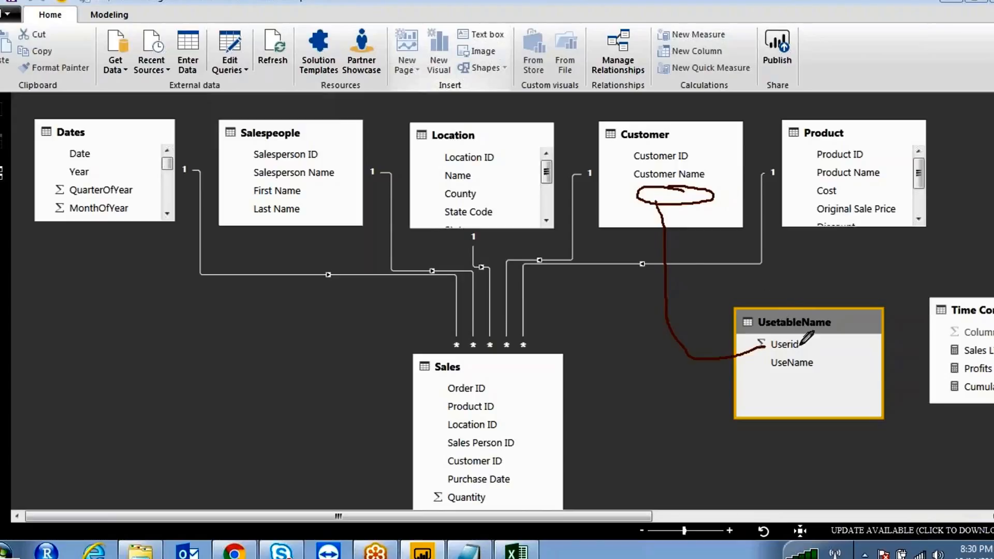
mouse_move(767, 358)
mouse_down()
mouse_move(829, 367)
mouse_move(826, 354)
mouse_move(836, 364)
mouse_up()
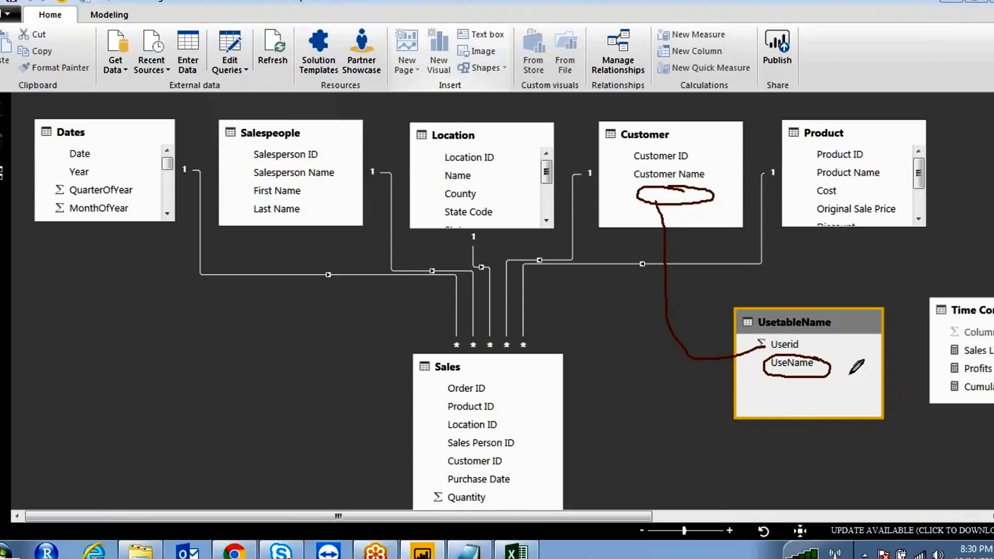
mouse_move(962, 488)
mouse_down()
mouse_move(931, 450)
mouse_move(830, 372)
mouse_up()
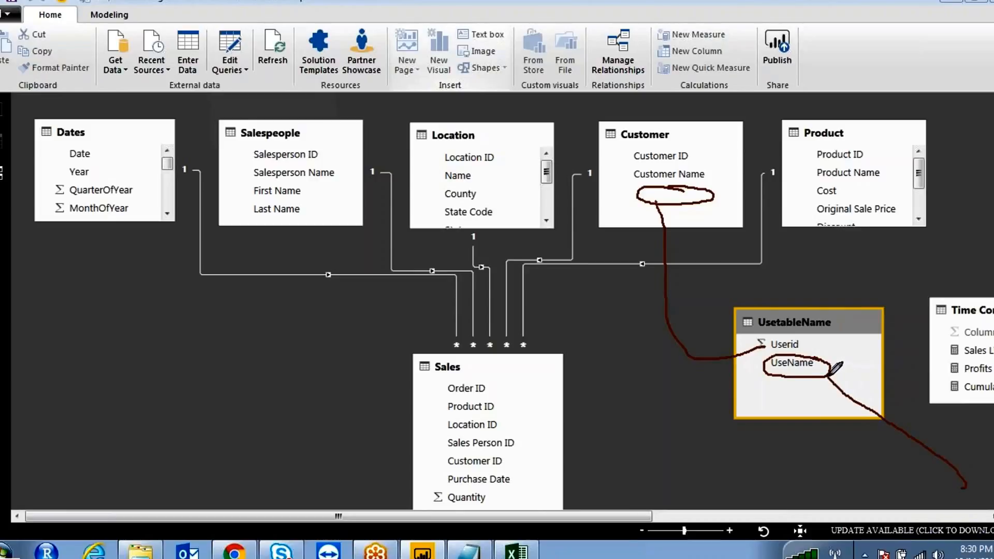
mouse_move(809, 317)
mouse_down()
mouse_move(765, 295)
mouse_move(790, 422)
mouse_move(870, 336)
mouse_move(795, 292)
mouse_up()
mouse_move(857, 379)
mouse_down()
mouse_move(919, 384)
mouse_move(915, 409)
mouse_up()
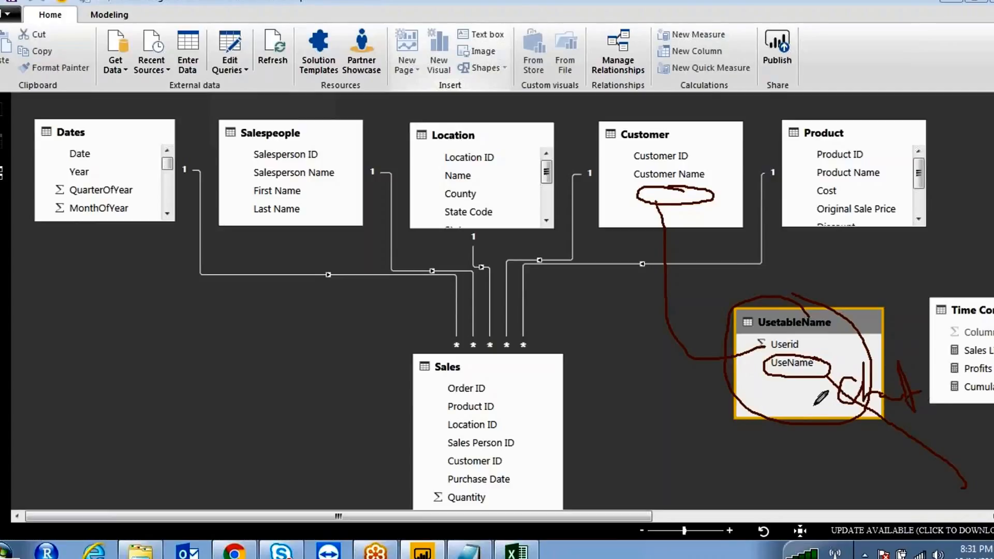
mouse_move(776, 355)
mouse_down()
mouse_move(805, 379)
mouse_move(832, 358)
mouse_up()
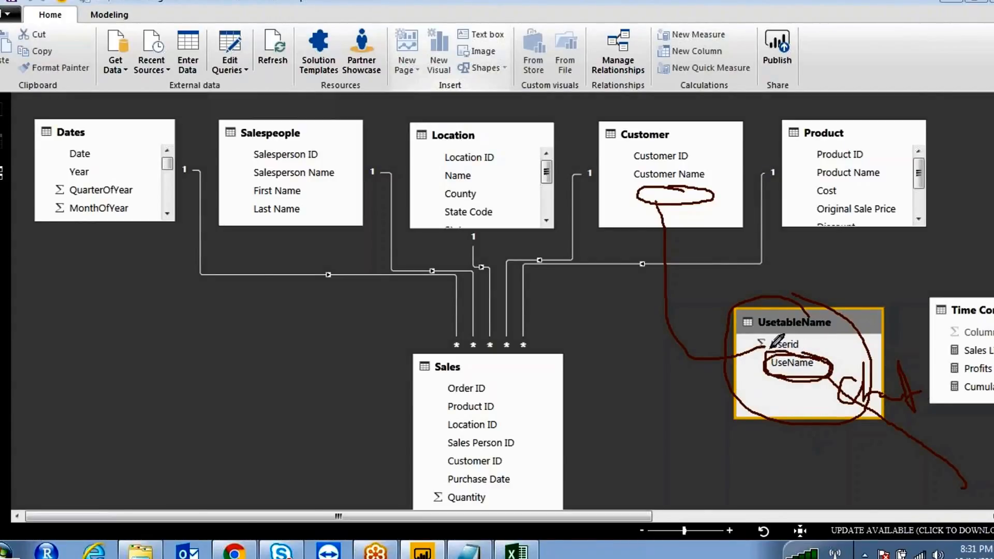
mouse_move(732, 352)
mouse_down()
mouse_move(678, 357)
mouse_move(655, 199)
mouse_up()
mouse_move(688, 159)
mouse_down()
mouse_move(619, 193)
mouse_move(718, 199)
mouse_move(705, 155)
mouse_up()
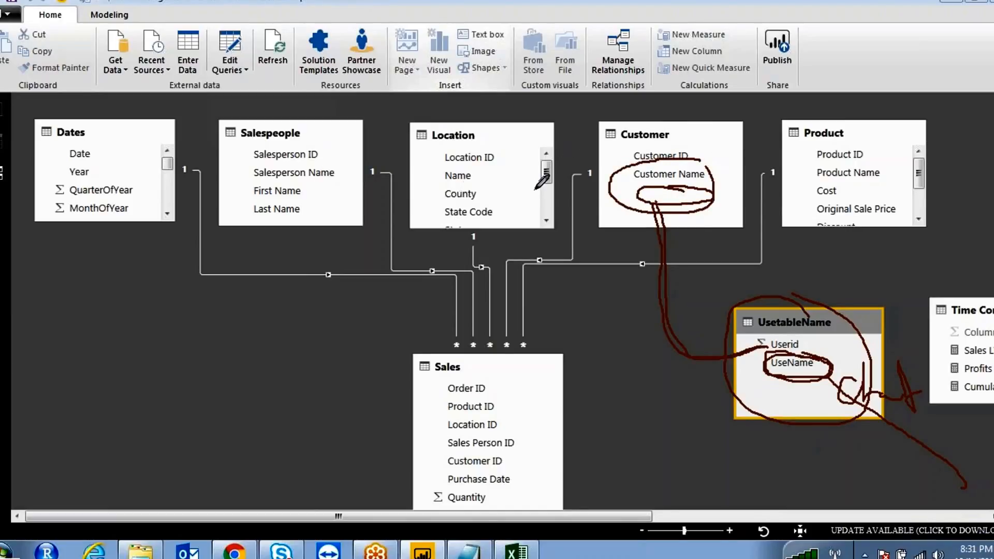
mouse_move(493, 182)
mouse_down()
mouse_move(443, 183)
mouse_move(439, 196)
mouse_move(491, 182)
mouse_up()
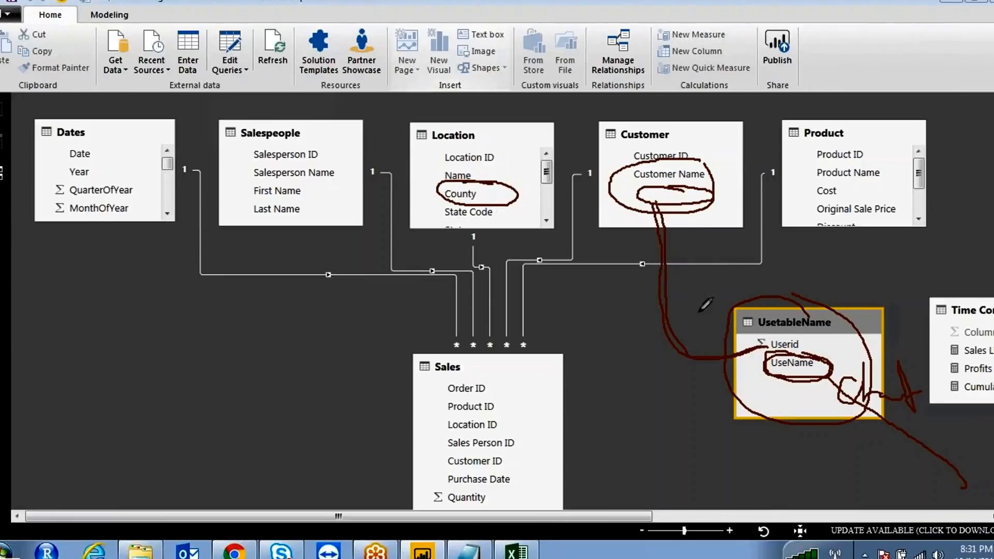
click(376, 35)
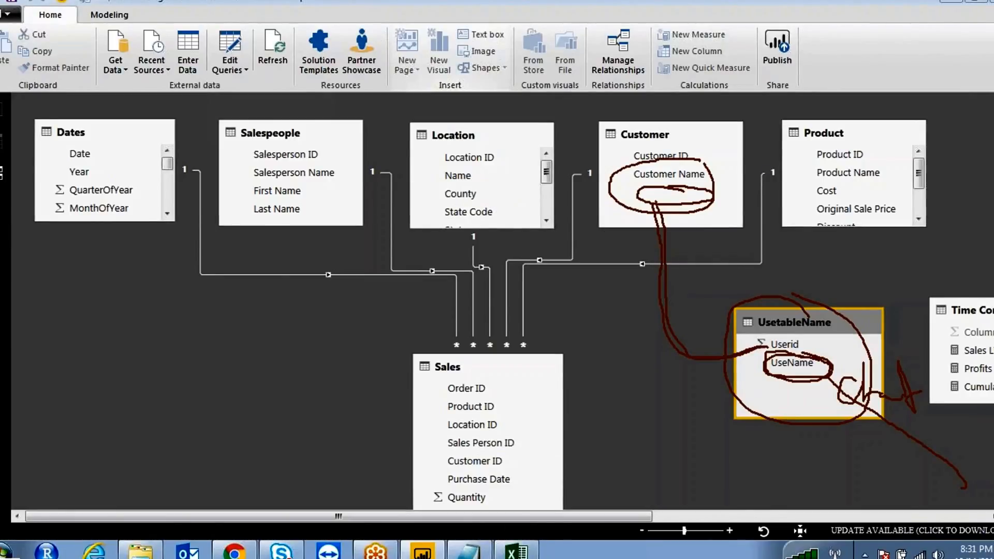
click(518, 553)
click(673, 406)
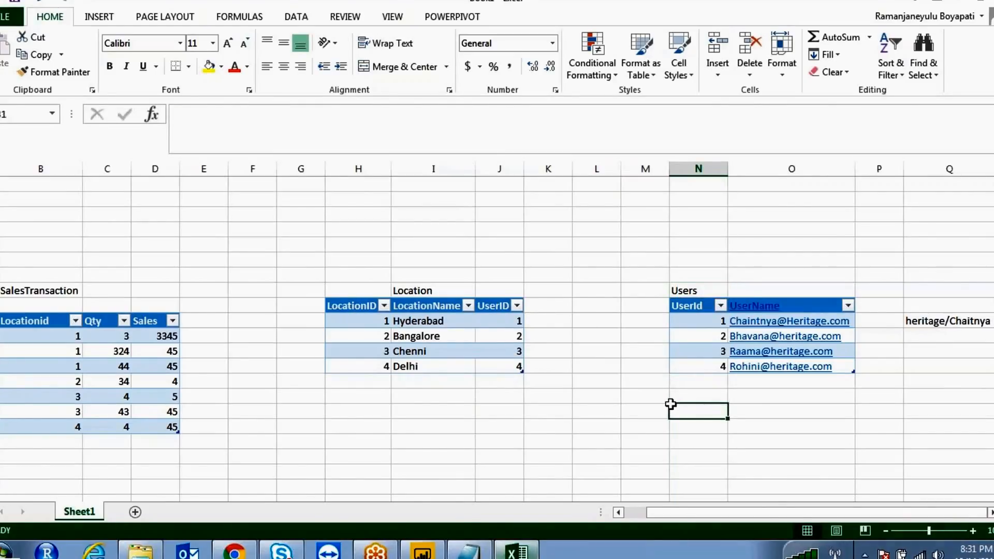
- Trace the chain from Users through Location to SalesTransaction, then return to Power BI Desktop
click(401, 37)
mouse_move(943, 261)
mouse_down()
mouse_move(918, 290)
mouse_move(842, 318)
mouse_up()
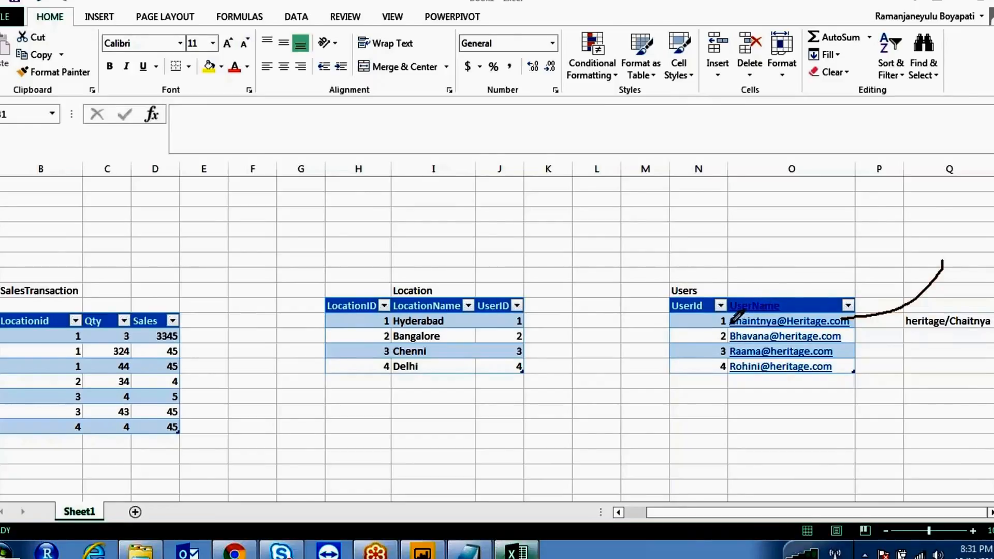
mouse_move(724, 311)
mouse_down()
mouse_move(710, 326)
mouse_move(724, 319)
mouse_move(449, 313)
mouse_up()
drag(377, 314, 462, 309)
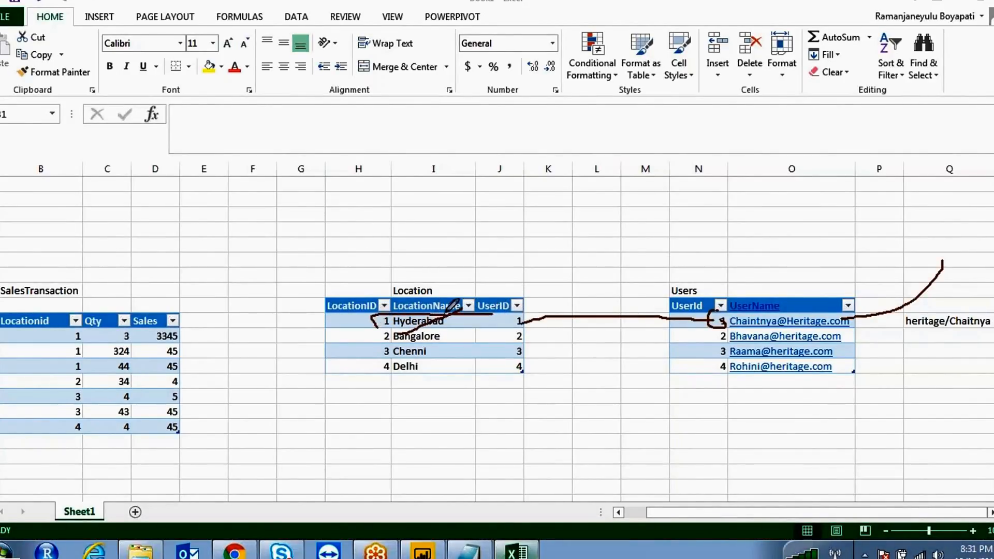
mouse_move(371, 317)
mouse_down()
mouse_move(289, 322)
mouse_move(141, 250)
mouse_move(20, 310)
mouse_move(76, 331)
mouse_move(66, 358)
mouse_move(102, 377)
mouse_up()
mouse_move(174, 380)
mouse_down()
mouse_move(207, 361)
mouse_move(184, 320)
mouse_move(70, 332)
mouse_up()
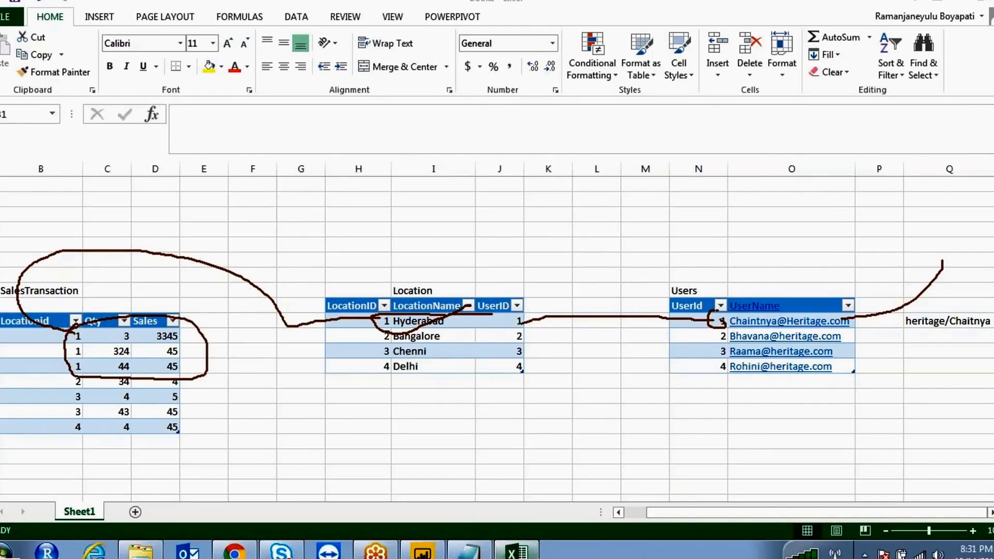
click(423, 551)
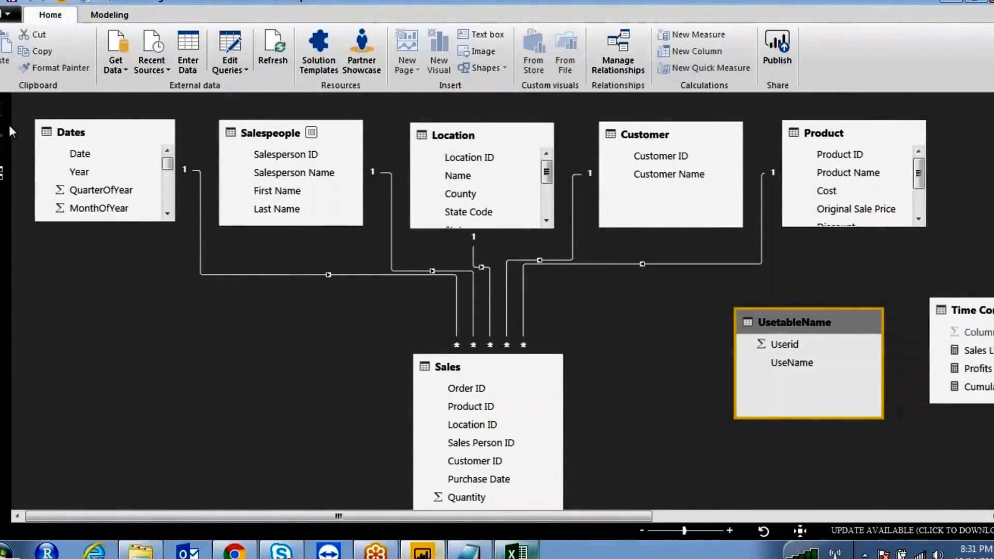
- In Manage roles, add a [UseName] column filter to the UsetableName table for Product90RoleView
click(107, 16)
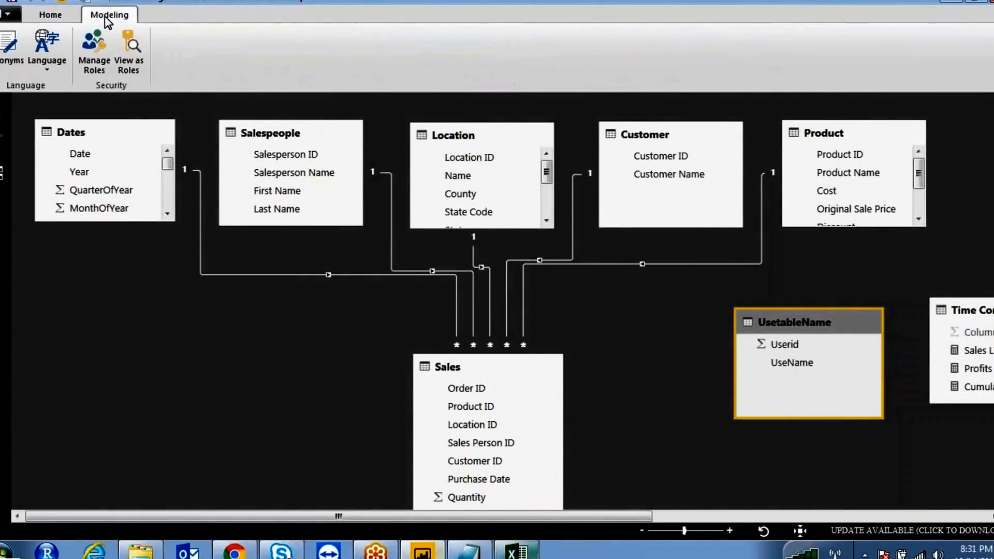
click(95, 48)
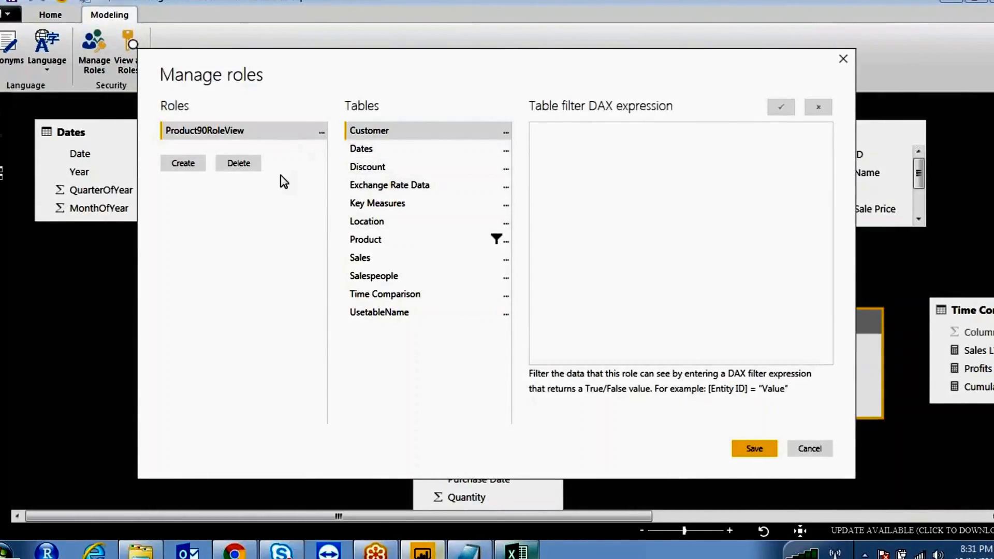
click(385, 317)
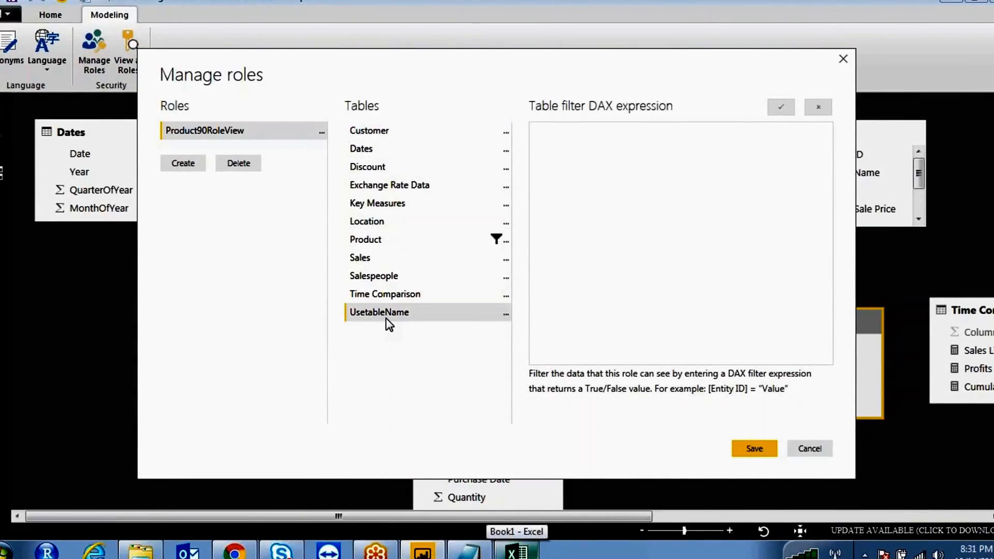
click(506, 315)
mouse_move(568, 331)
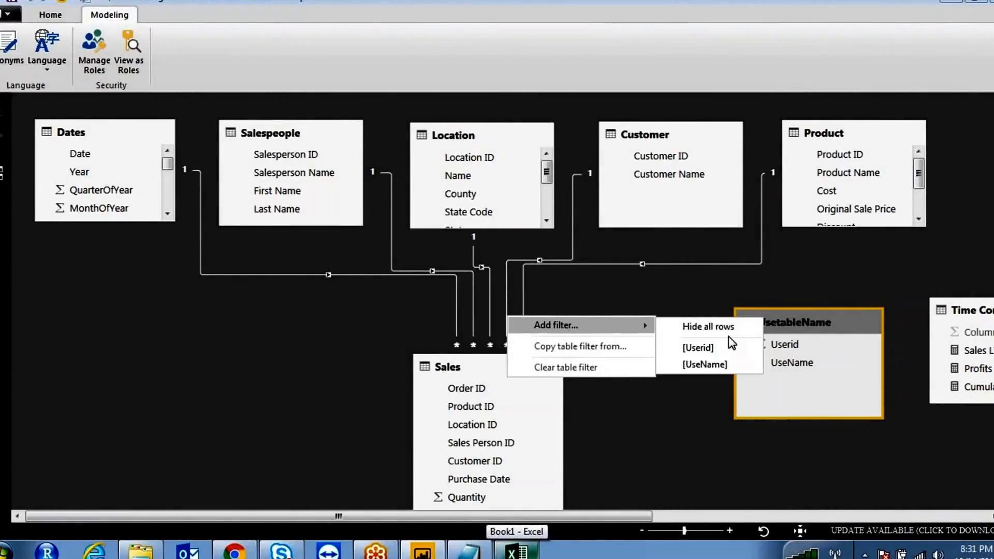
click(718, 362)
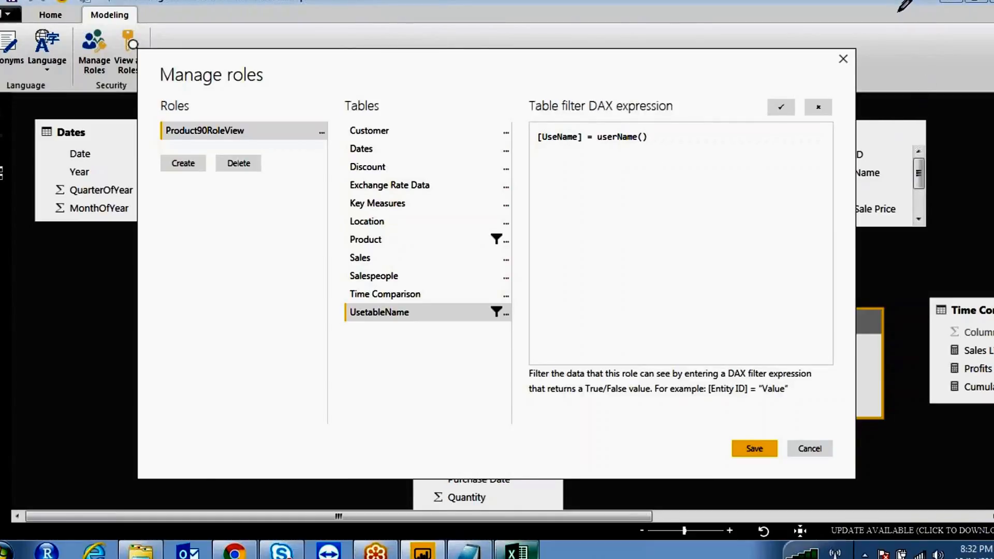
- Work over the [UseName] = userName() filter expression area, then leave with Escape
drag(873, 2, 777, 23)
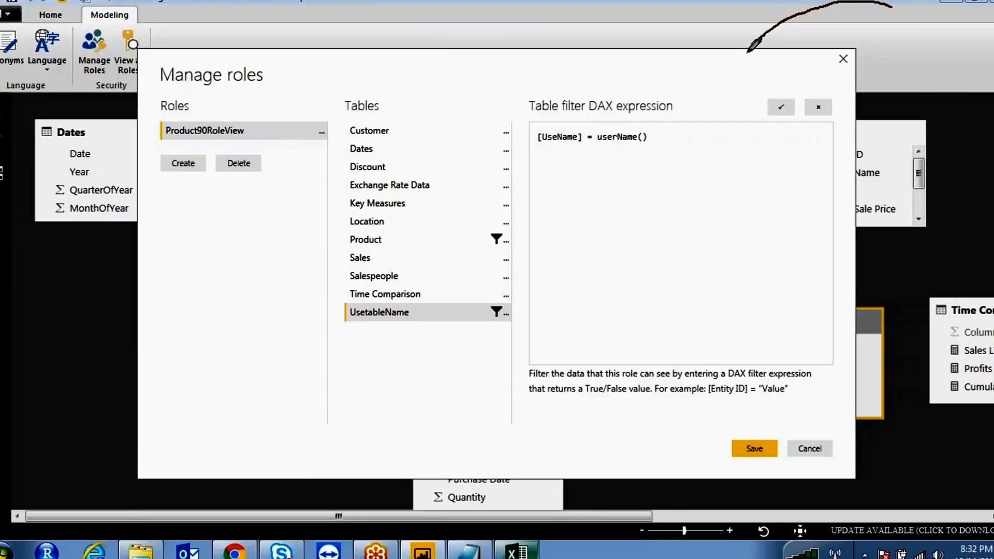
mouse_move(744, 58)
mouse_down()
mouse_move(652, 133)
mouse_move(593, 136)
mouse_move(621, 156)
mouse_move(674, 129)
mouse_move(643, 126)
mouse_up()
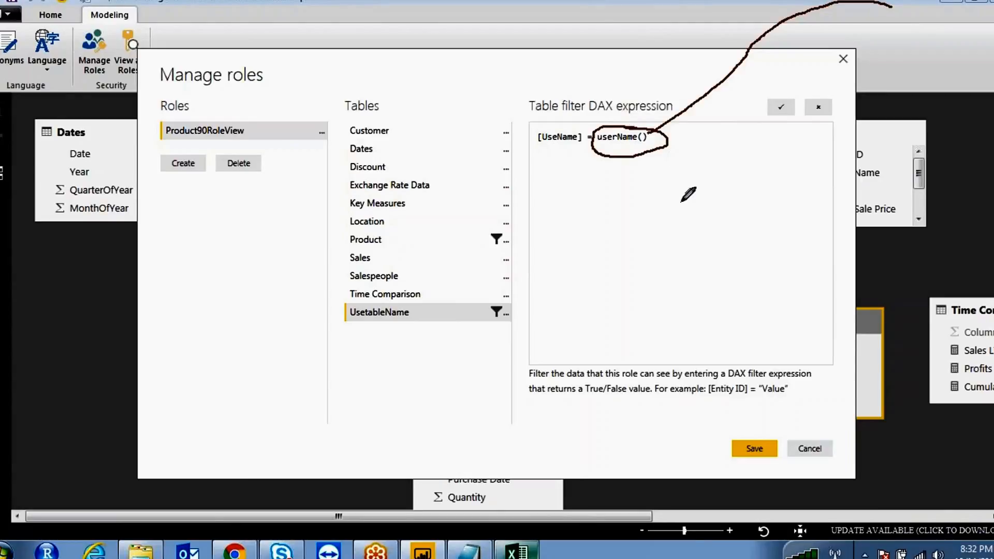
mouse_move(643, 185)
mouse_down()
mouse_move(643, 207)
mouse_move(672, 188)
mouse_move(718, 205)
mouse_move(769, 189)
mouse_move(818, 193)
mouse_up()
drag(792, 158, 863, 209)
drag(869, 157, 945, 187)
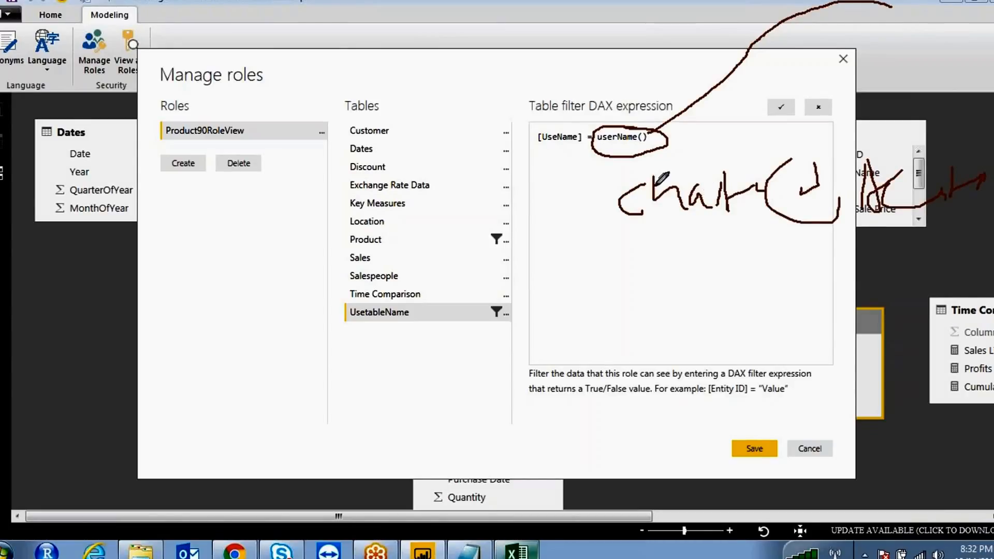
mouse_move(571, 124)
mouse_down()
mouse_move(550, 118)
mouse_move(524, 135)
mouse_move(567, 157)
mouse_move(585, 135)
mouse_up()
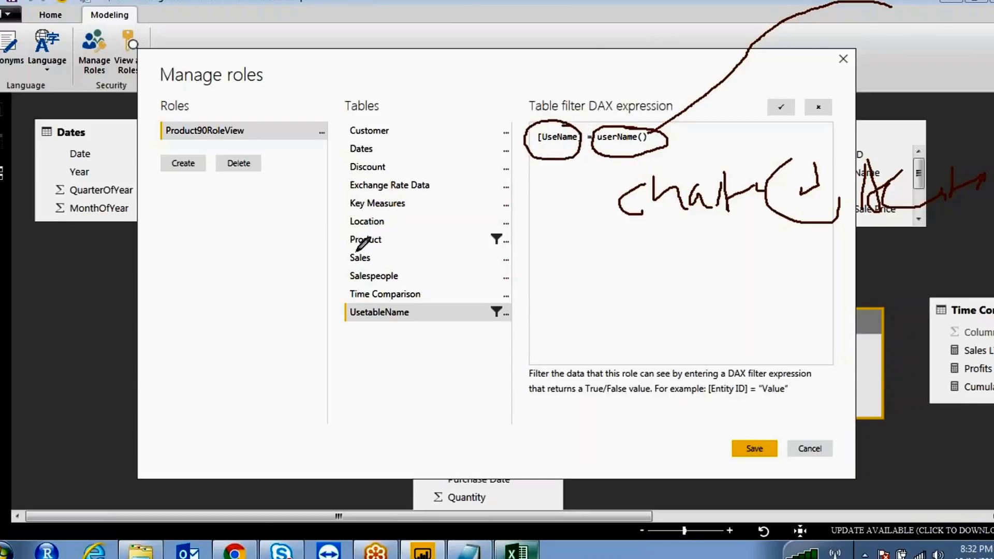
mouse_move(338, 313)
mouse_down()
mouse_move(419, 307)
mouse_move(340, 310)
mouse_up()
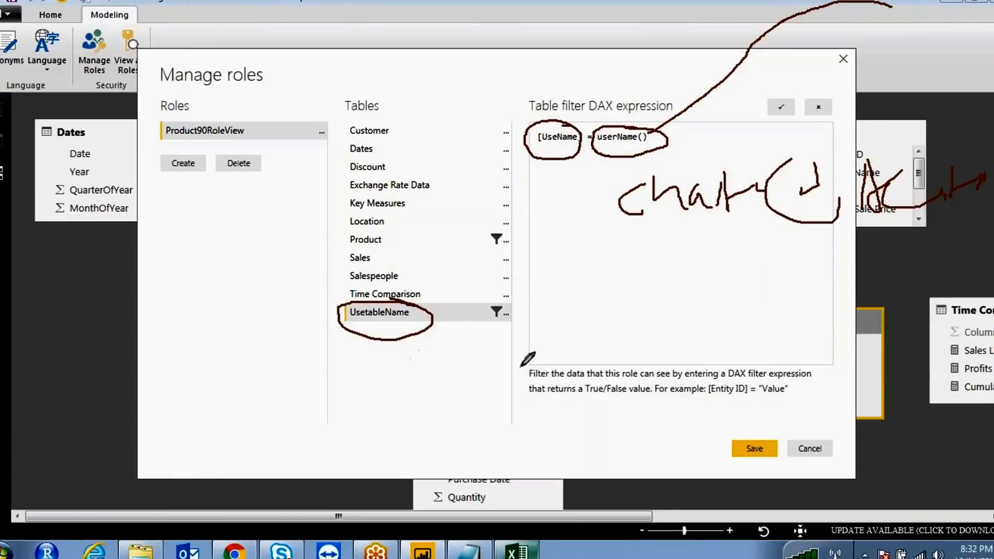
key(Escape)
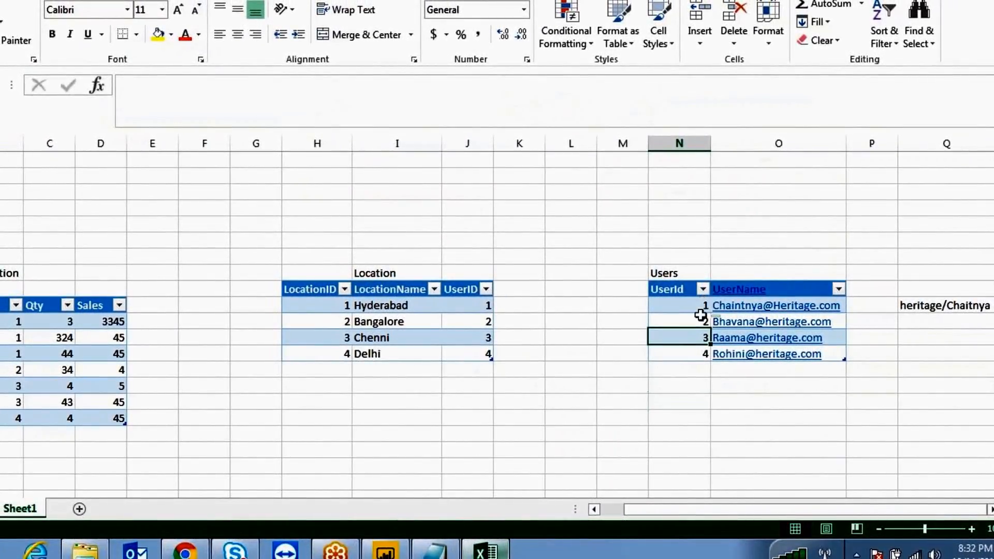
click(699, 307)
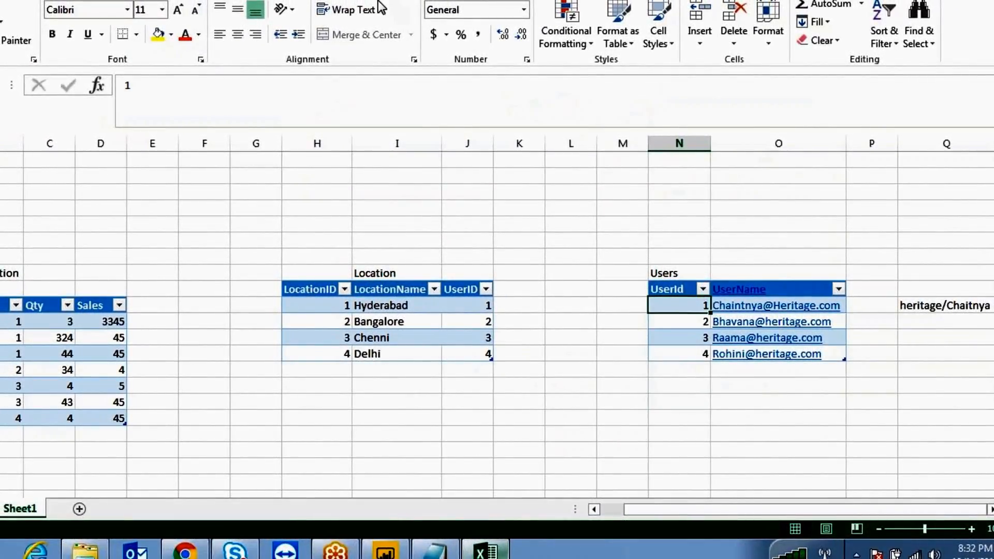
key(ctrl+2)
drag(682, 306, 499, 302)
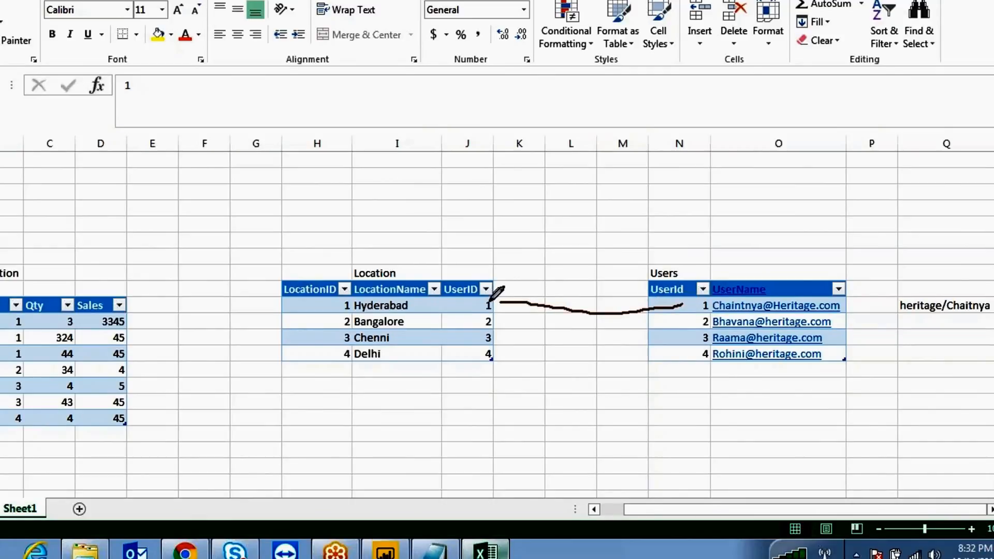
mouse_move(319, 300)
mouse_down()
mouse_move(165, 310)
mouse_move(127, 323)
mouse_up()
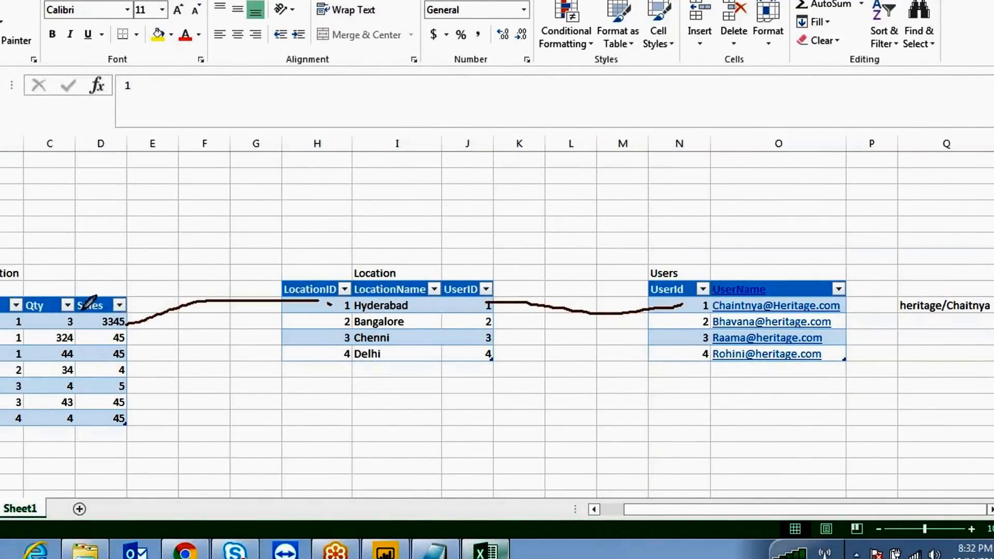
mouse_move(13, 303)
mouse_down()
mouse_move(133, 351)
mouse_move(138, 324)
mouse_move(70, 304)
mouse_up()
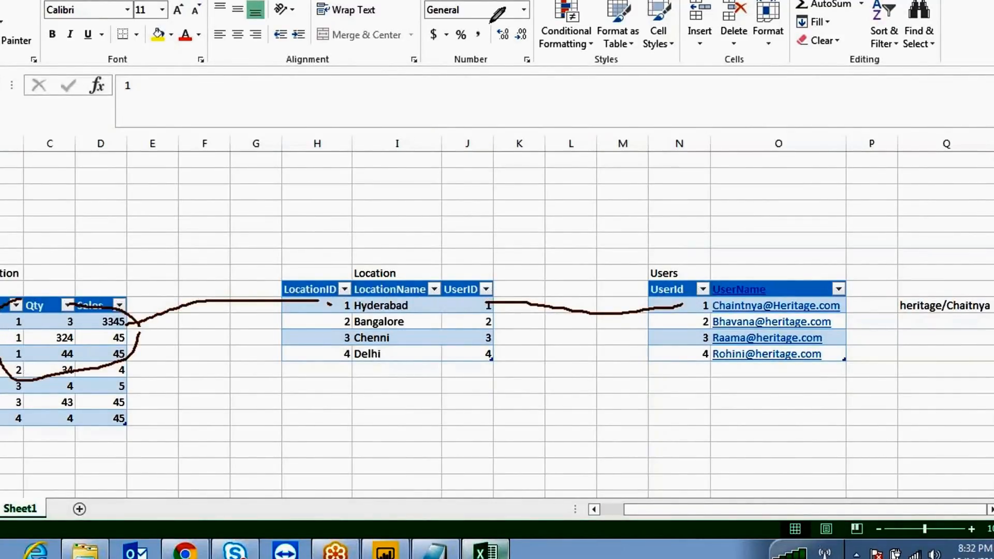
click(478, 6)
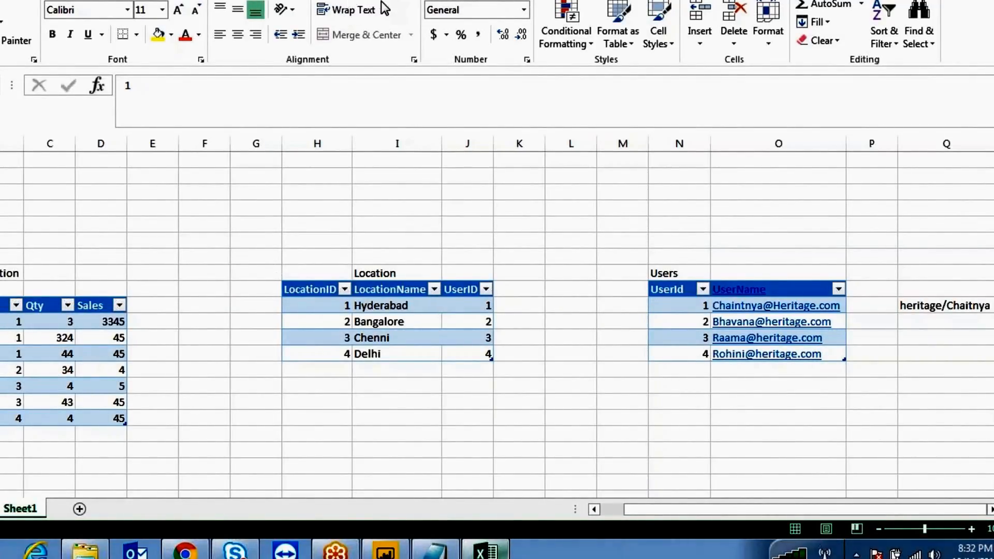
mouse_move(509, 257)
mouse_down()
mouse_move(352, 414)
mouse_move(475, 265)
mouse_up()
mouse_move(867, 273)
mouse_down()
mouse_move(731, 403)
mouse_move(804, 257)
mouse_up()
drag(707, 310, 489, 309)
mouse_move(504, 331)
mouse_down()
mouse_move(728, 327)
mouse_move(557, 348)
mouse_up()
drag(521, 386, 479, 401)
drag(992, 157, 863, 288)
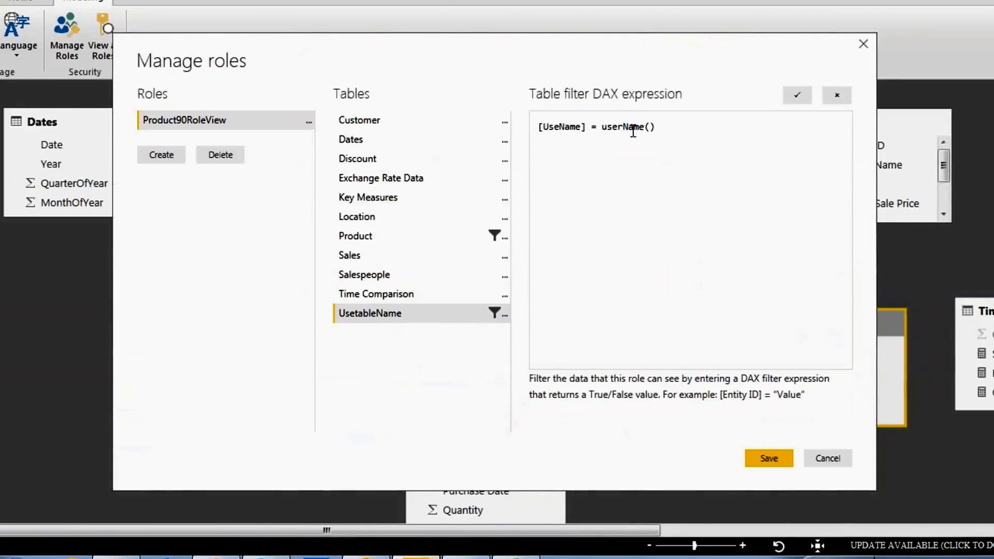
double_click(622, 125)
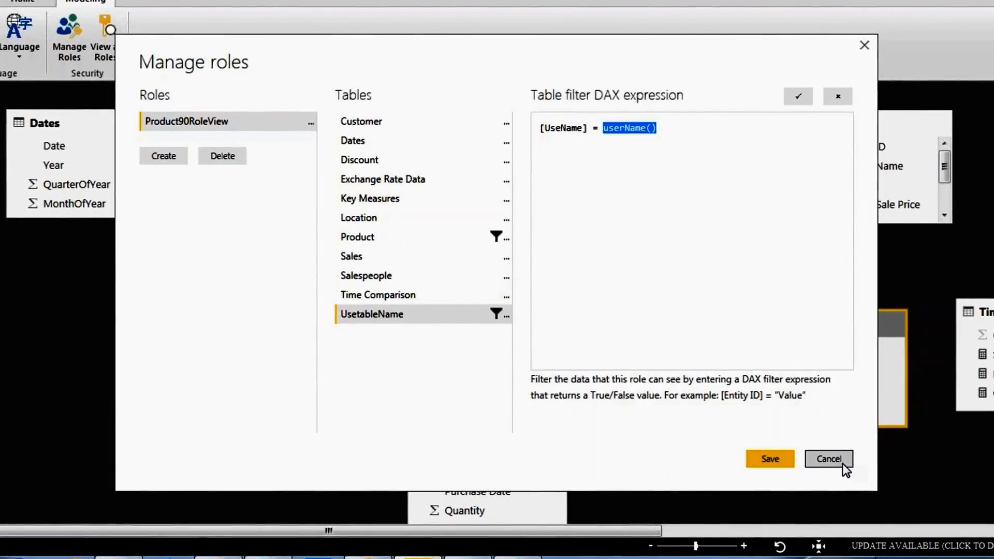
- Cancel Manage roles without saving and open the program Options dialog
click(829, 459)
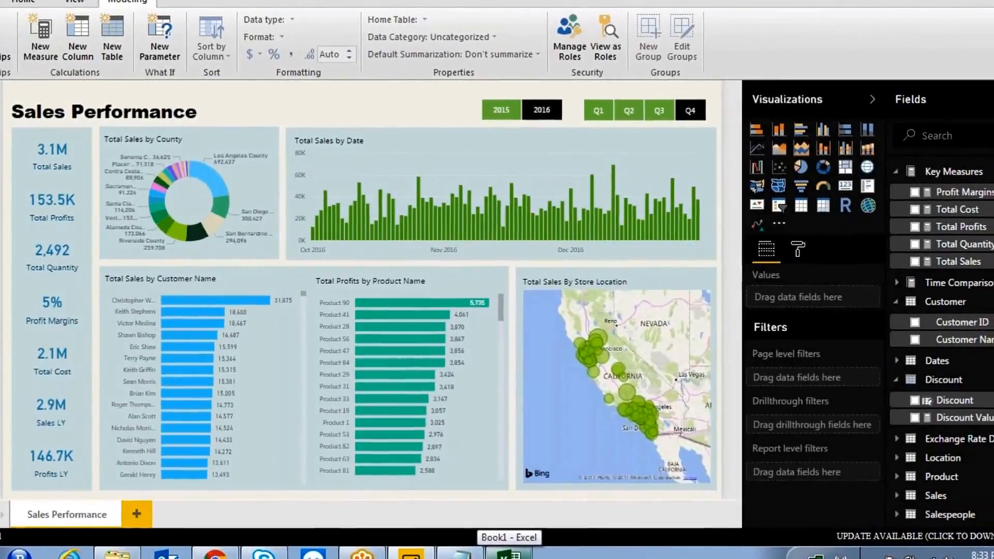
key(alt+f)
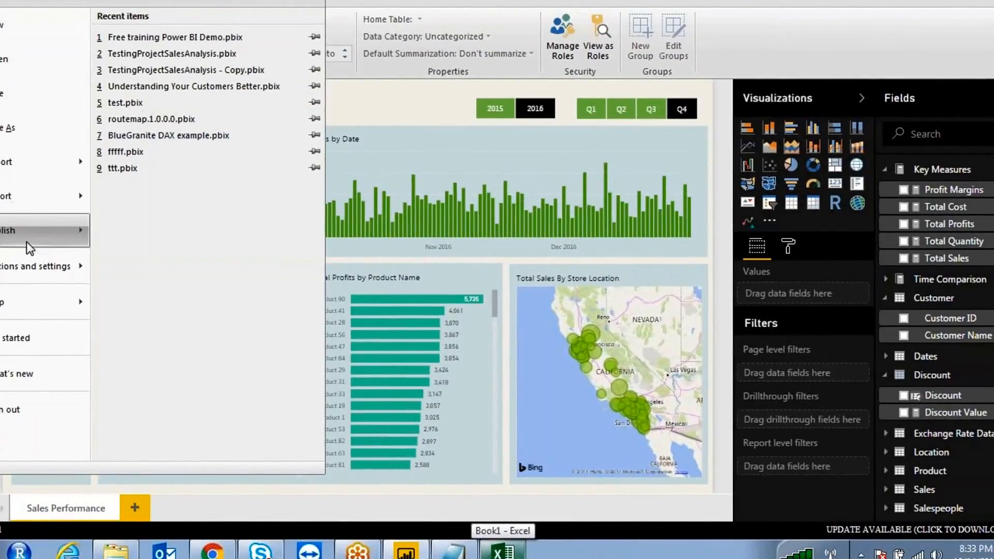
mouse_move(29, 263)
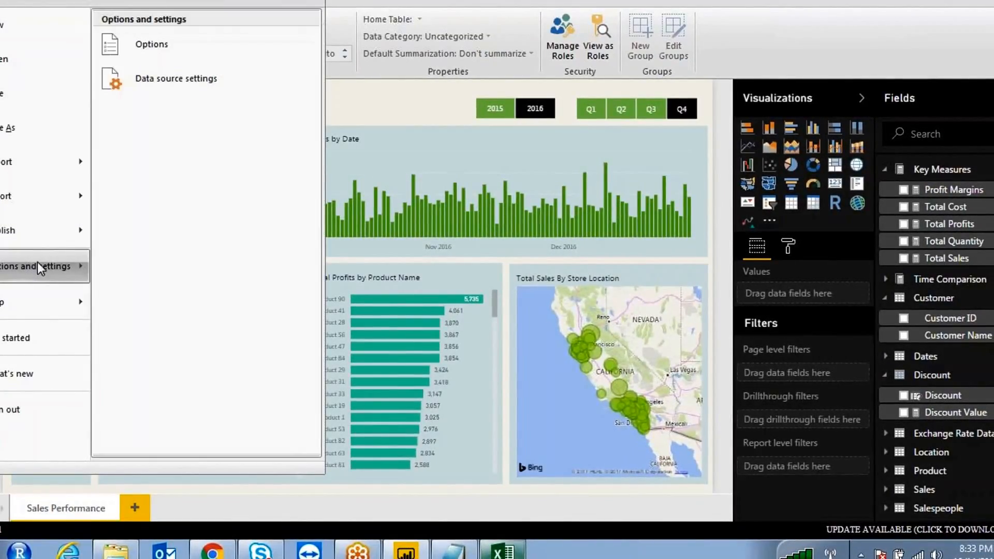
click(151, 44)
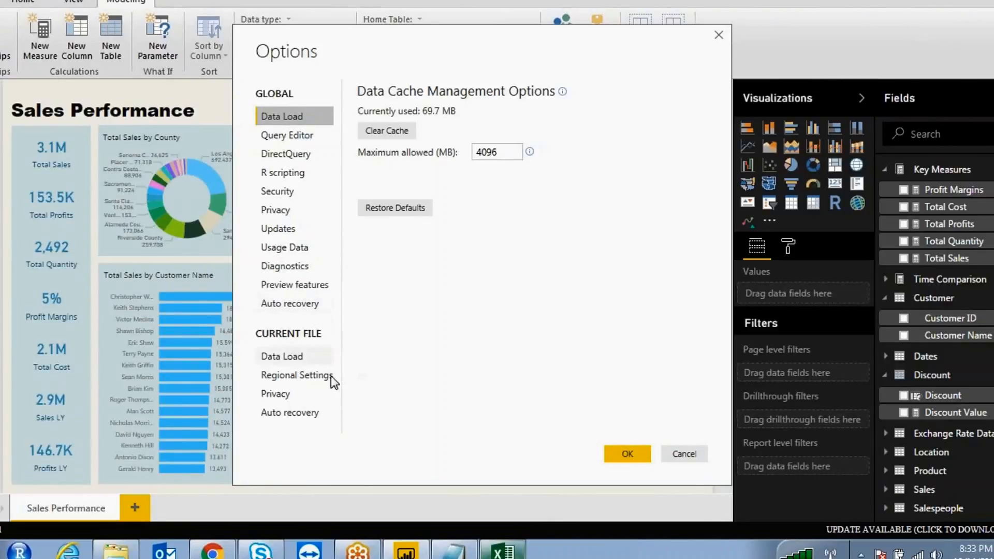
- Browse the Preview features, Data Load, Auto recovery, Diagnostics, Usage data and Updates option pages
click(292, 286)
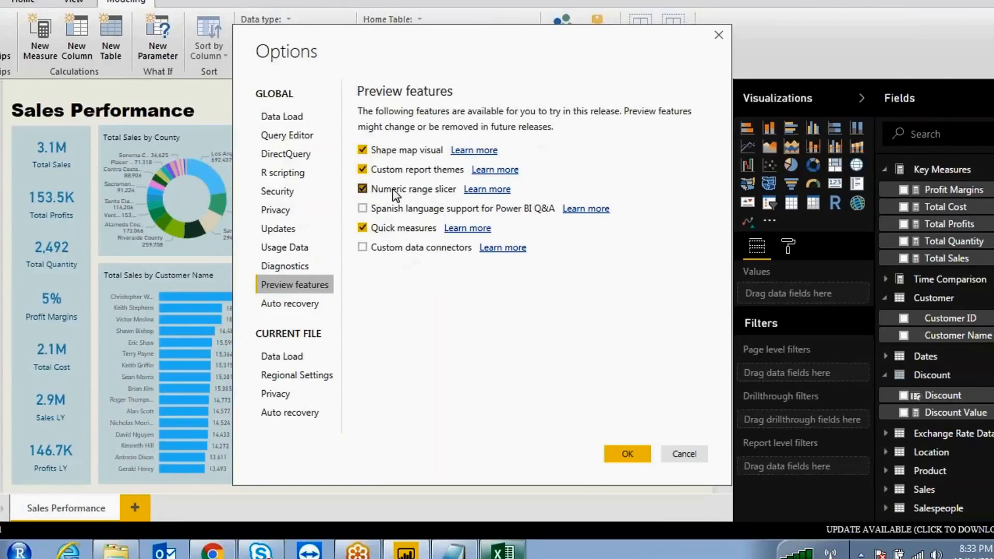
click(304, 350)
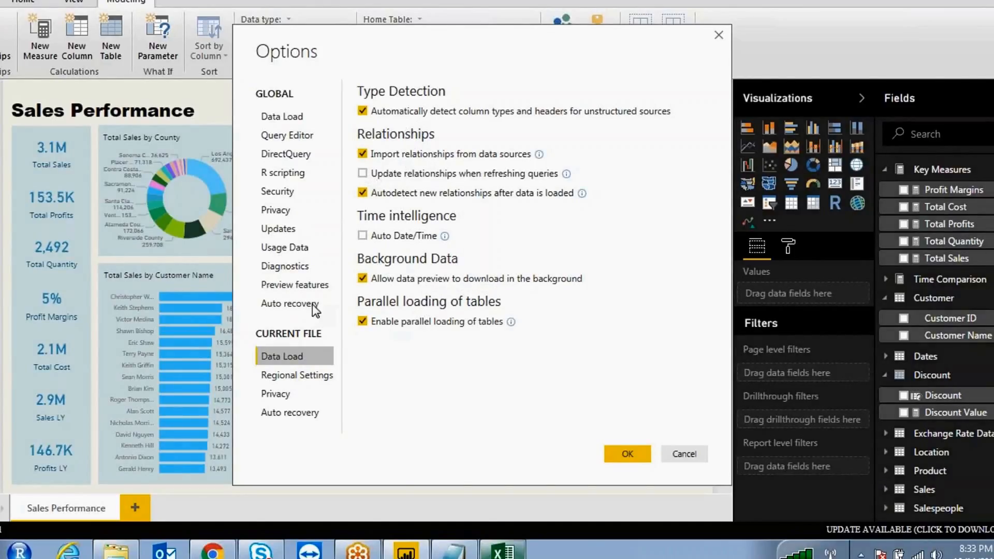
click(284, 303)
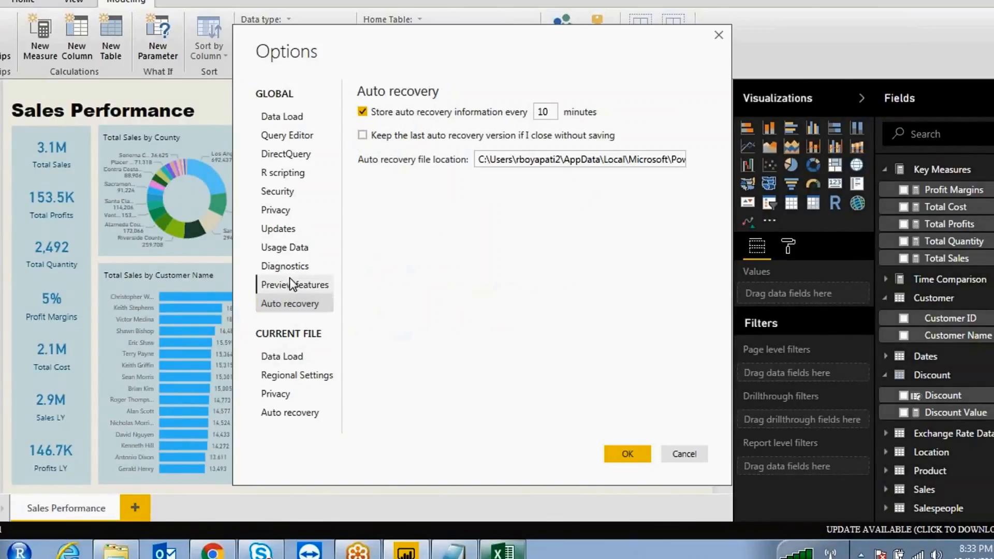
click(291, 282)
click(293, 265)
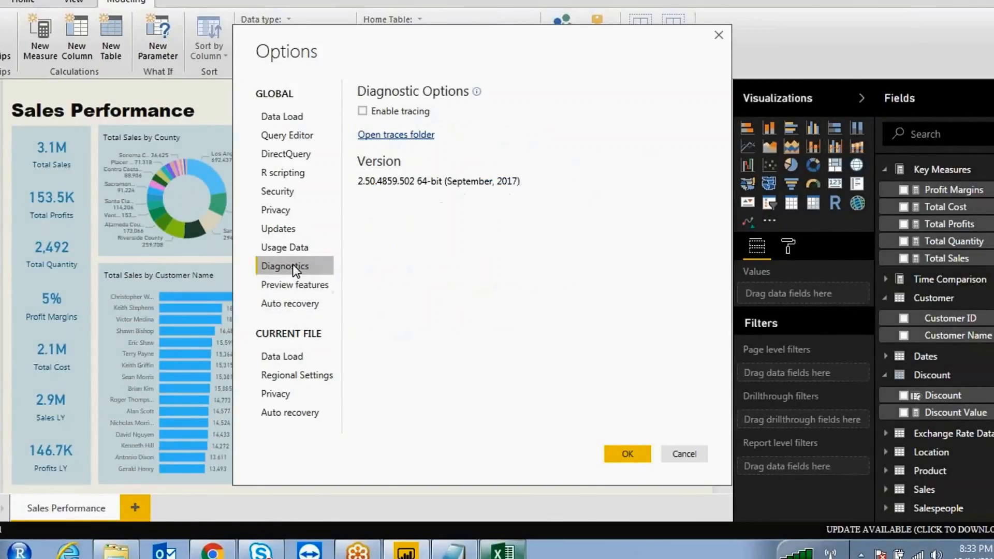
click(296, 249)
click(292, 227)
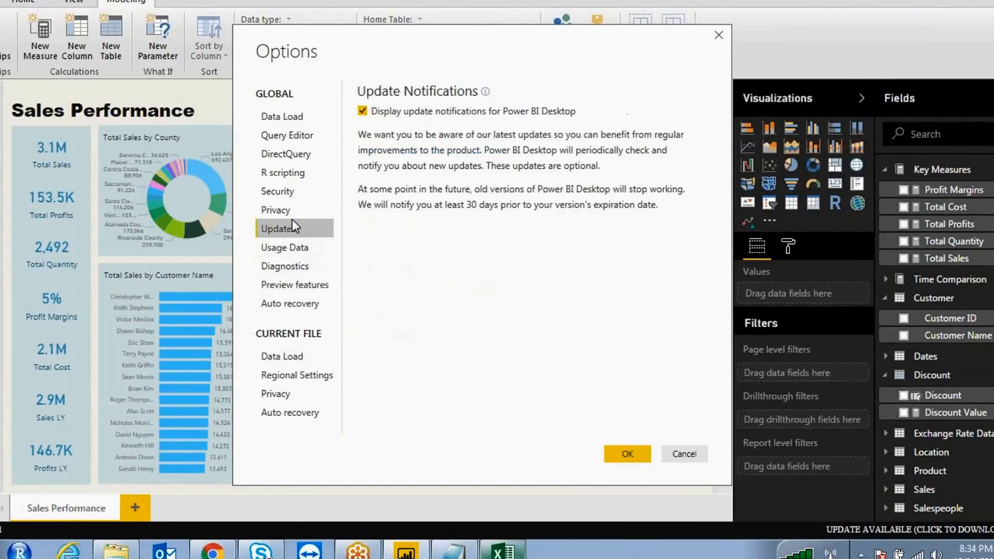
- Review the Privacy, Security, R scripting, DirectQuery and Query Editor pages, then cancel Options unchanged
click(292, 211)
click(291, 189)
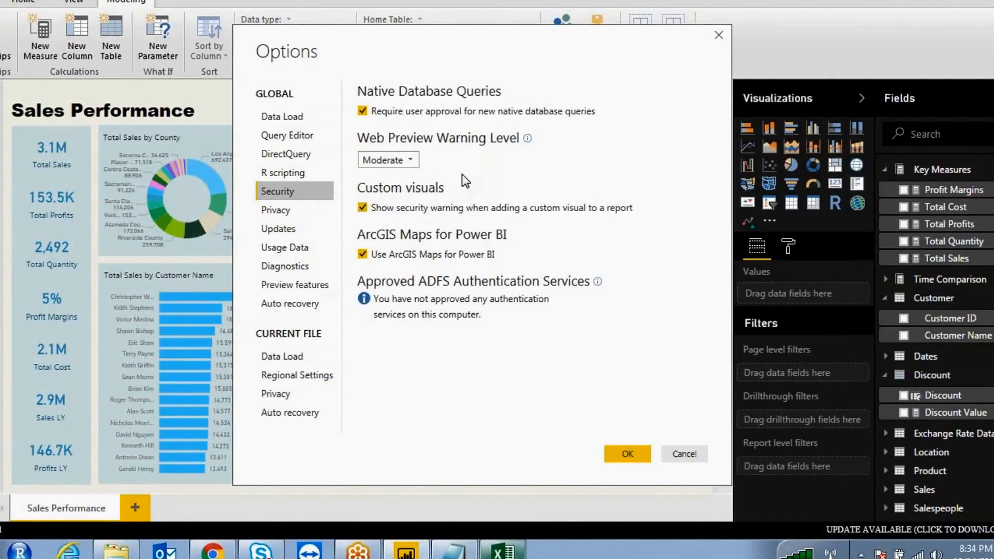
click(294, 170)
click(295, 156)
click(300, 138)
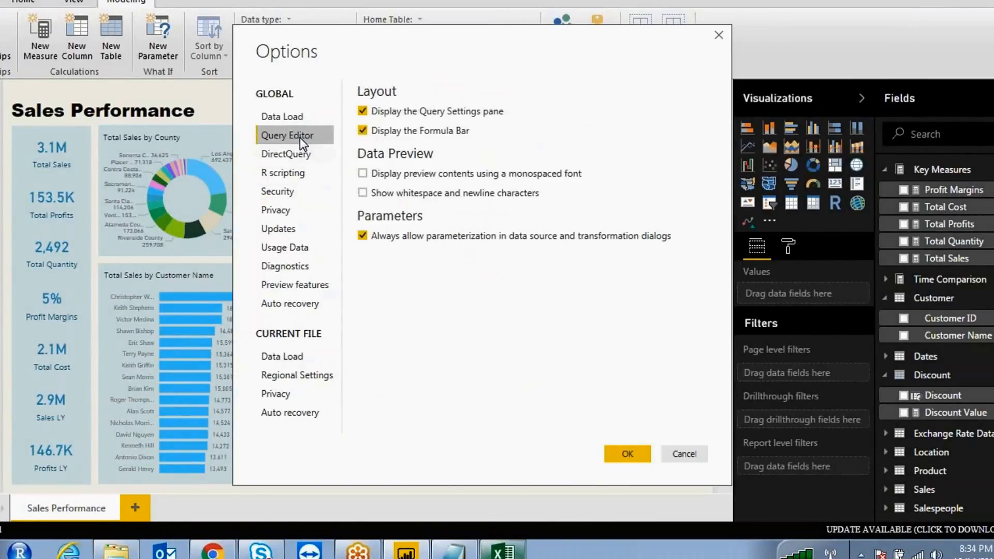
click(296, 120)
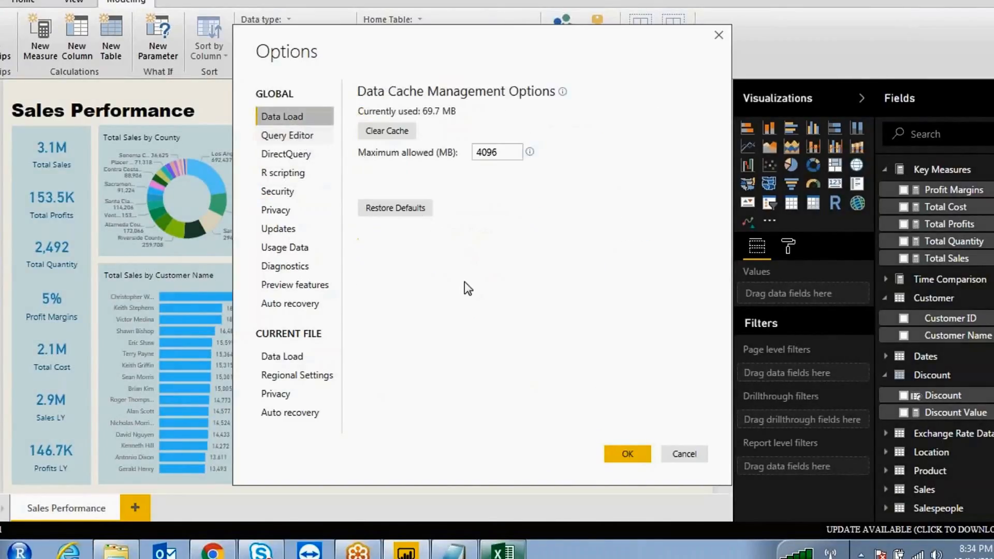
click(694, 452)
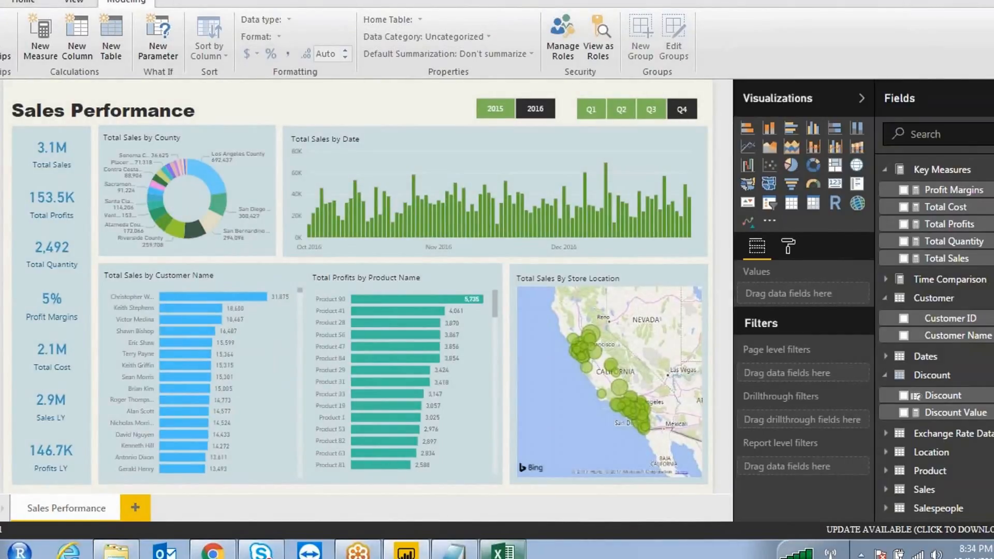
- Set the Dates–Sales relationship's cross filter direction to Both
click(0, 157)
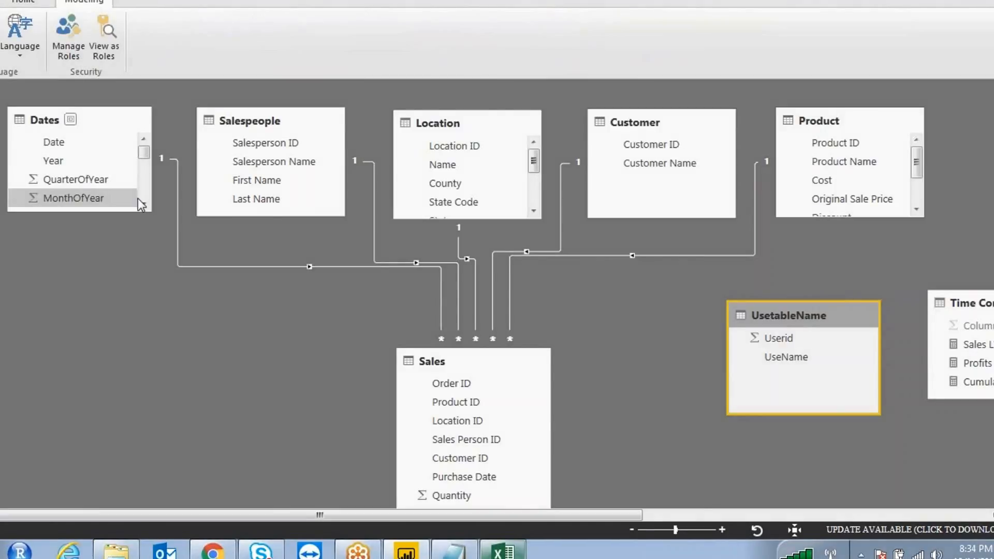
click(355, 265)
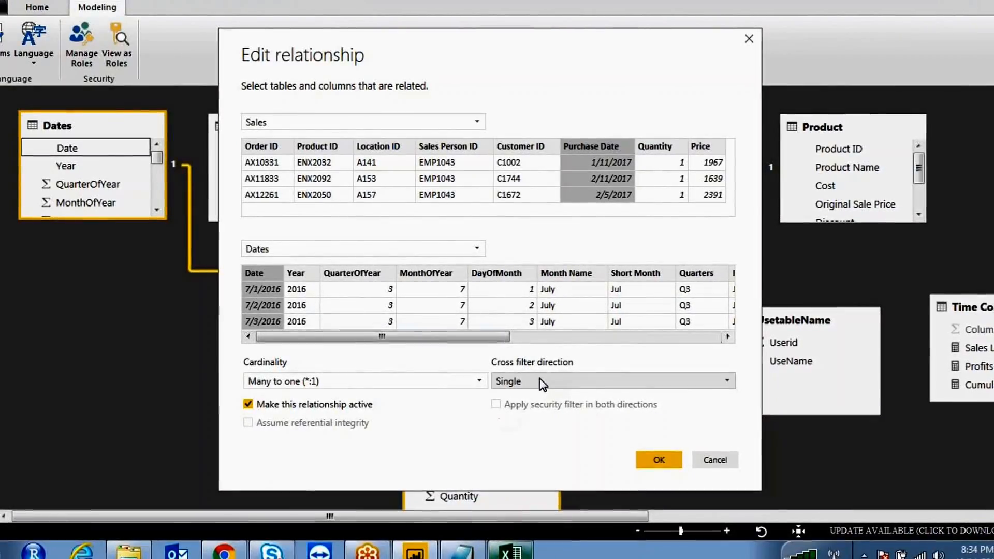
click(537, 381)
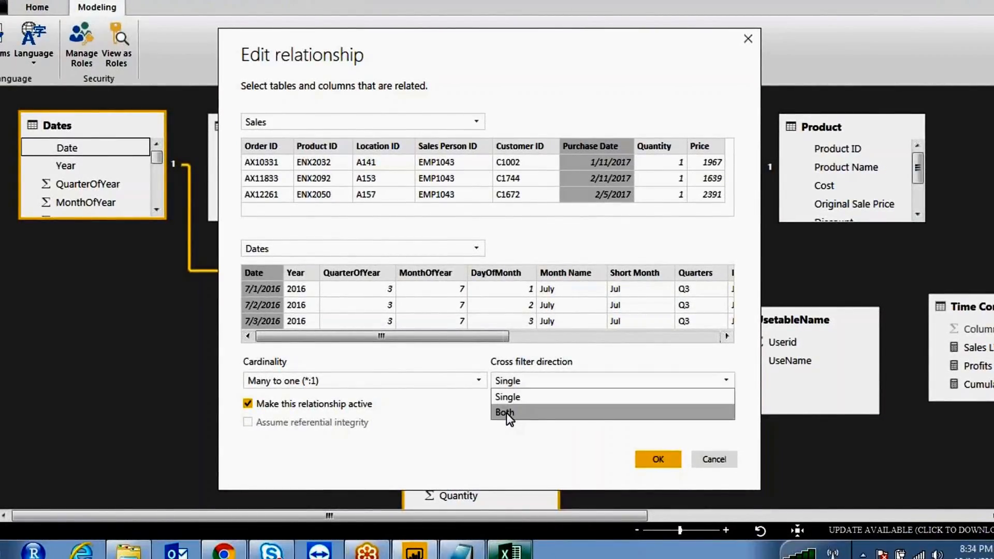
click(505, 413)
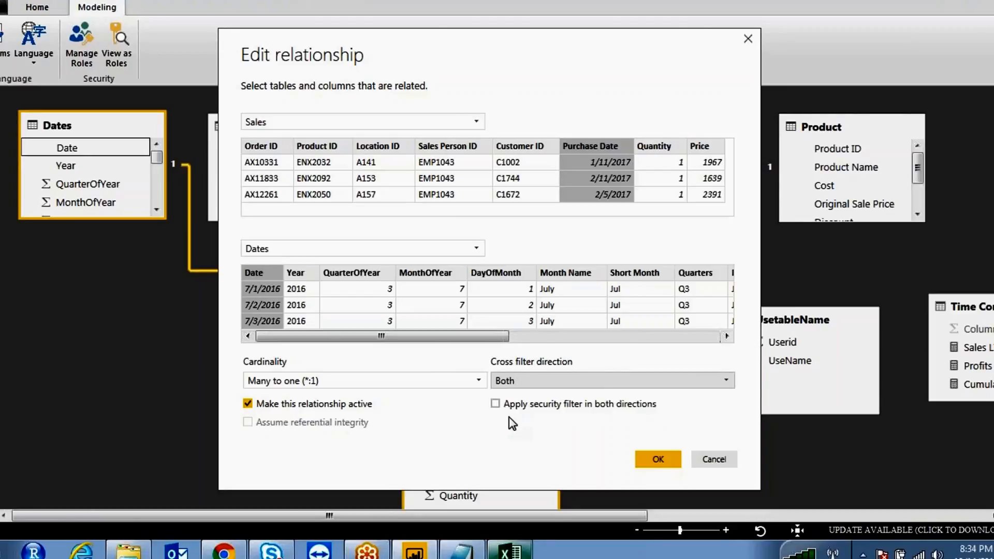
- Enable Apply security filter in both directions and confirm the relationship
click(396, 30)
mouse_move(529, 373)
mouse_down()
mouse_move(484, 371)
mouse_move(553, 366)
mouse_move(520, 381)
mouse_move(541, 421)
mouse_move(676, 409)
mouse_move(575, 386)
mouse_up()
click(360, 29)
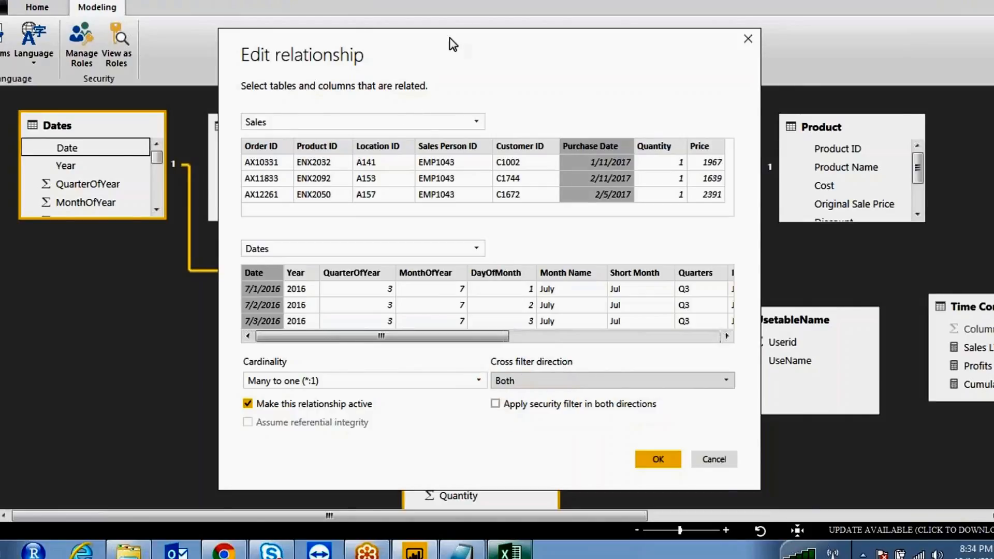
click(496, 403)
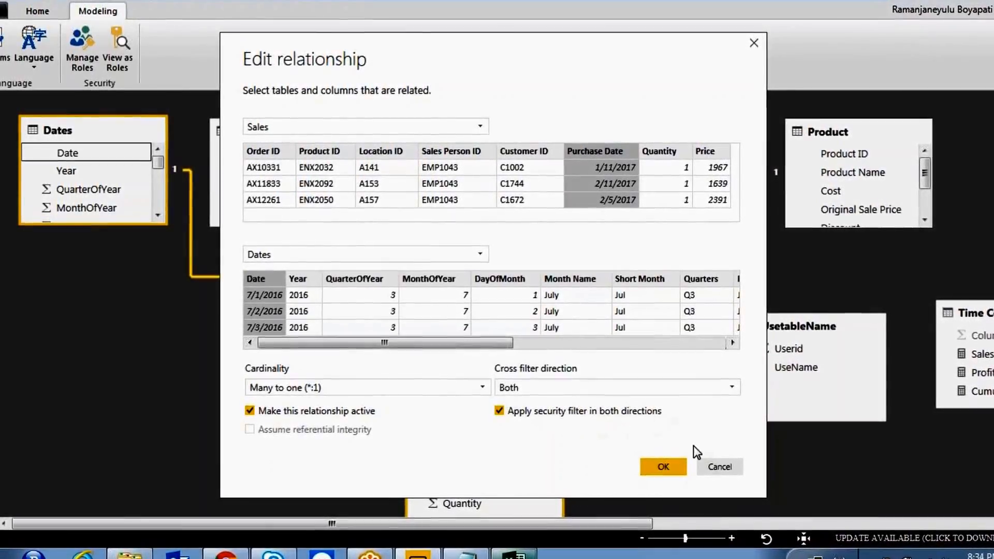
click(725, 470)
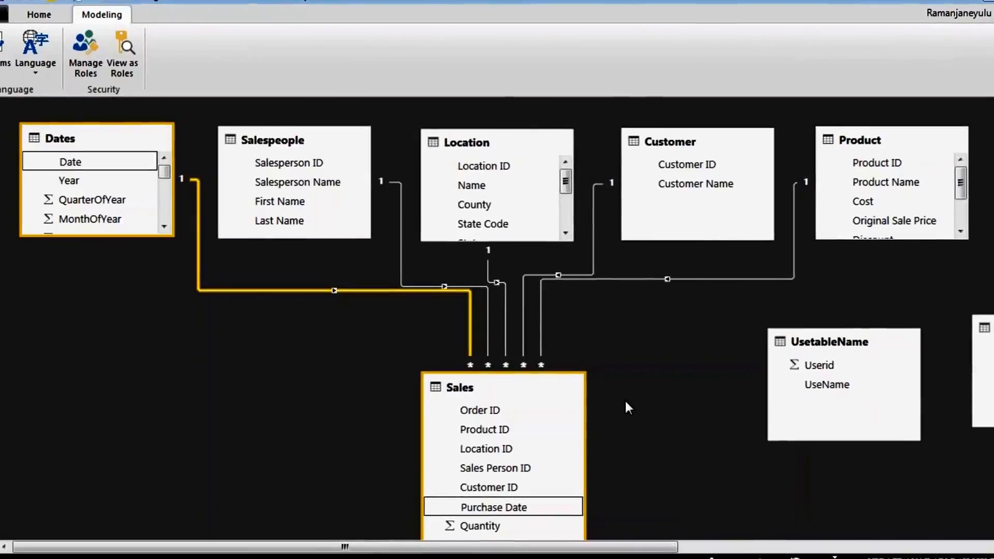